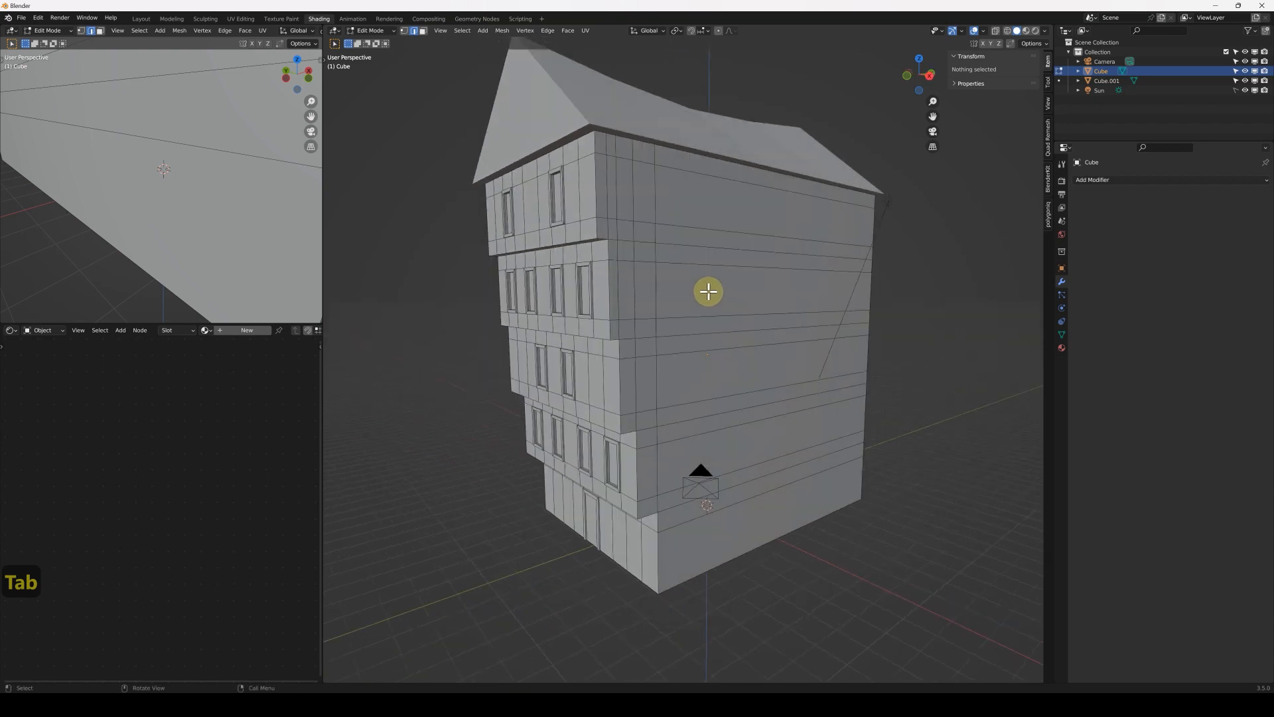
# - Try to select the stepped edges along the building's front corner one by one
pyautogui.keyDown('shift'); pyautogui.moveTo(622, 235); pyautogui.dragTo(642, 293, button='middle'); pyautogui.keyUp('shift')
pyautogui.scroll(1, 640, 286)
pyautogui.keyDown('shift'); pyautogui.moveTo(596, 124); pyautogui.dragTo(616, 130, button='middle'); pyautogui.keyUp('shift')
pyautogui.click(603, 121)
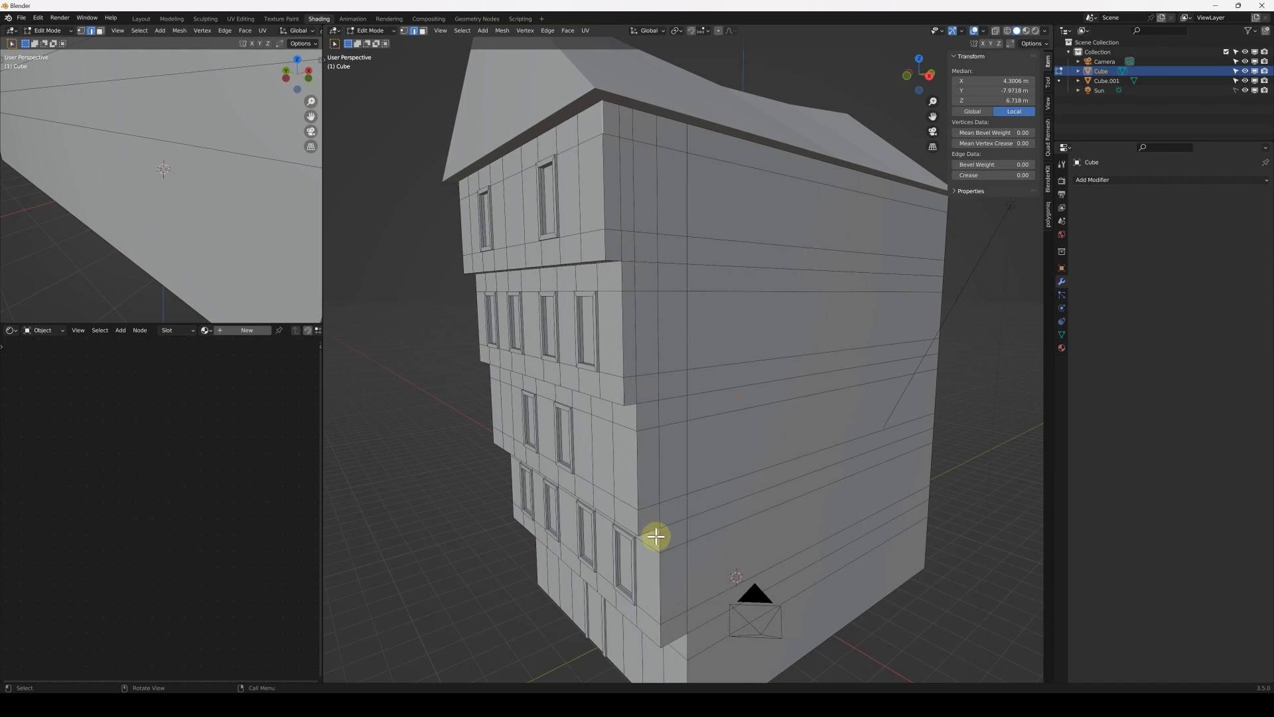
pyautogui.keyDown('shift'); pyautogui.moveTo(691, 566); pyautogui.dragTo(691, 322, button='middle'); pyautogui.keyUp('shift')
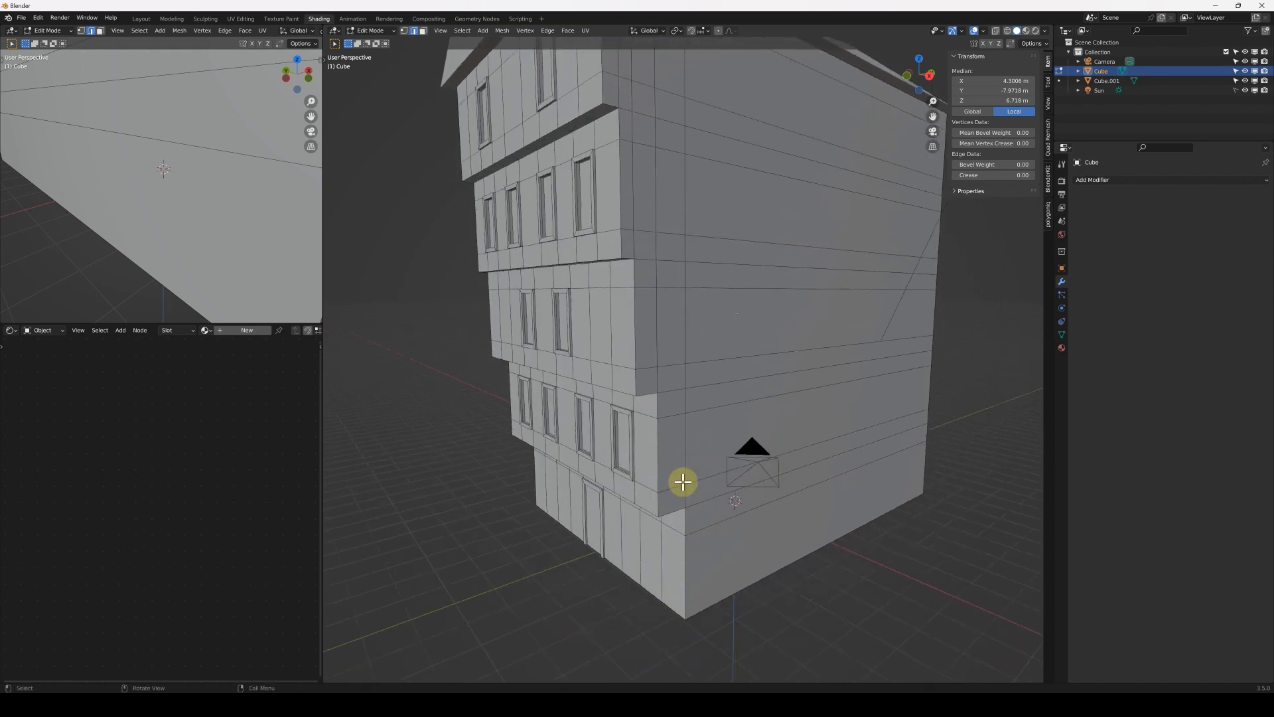
pyautogui.scroll(2, 673, 223)
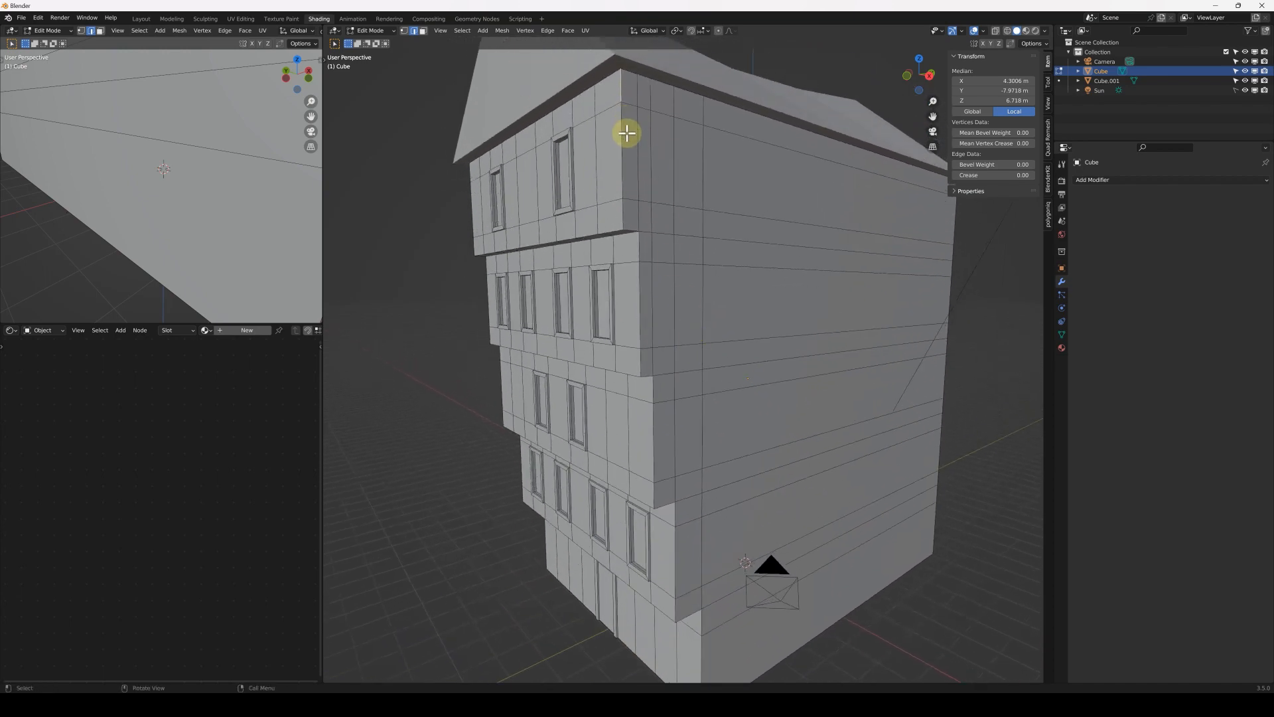
pyautogui.keyDown('shift'); pyautogui.click(625, 223); pyautogui.keyUp('shift')
pyautogui.keyDown('shift'); pyautogui.click(637, 276); pyautogui.keyUp('shift')
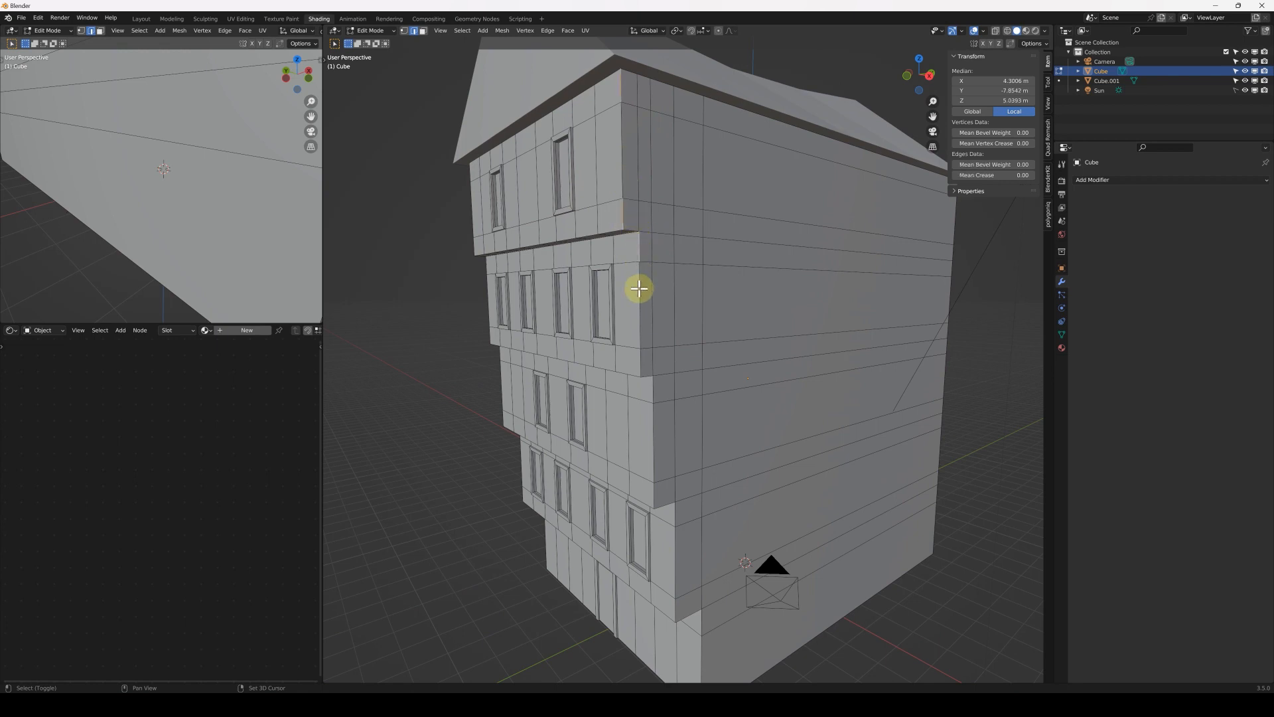
pyautogui.keyDown('shift'); pyautogui.click(803, 275); pyautogui.keyUp('shift')
pyautogui.keyDown('shift'); pyautogui.click(824, 244); pyautogui.keyUp('shift')
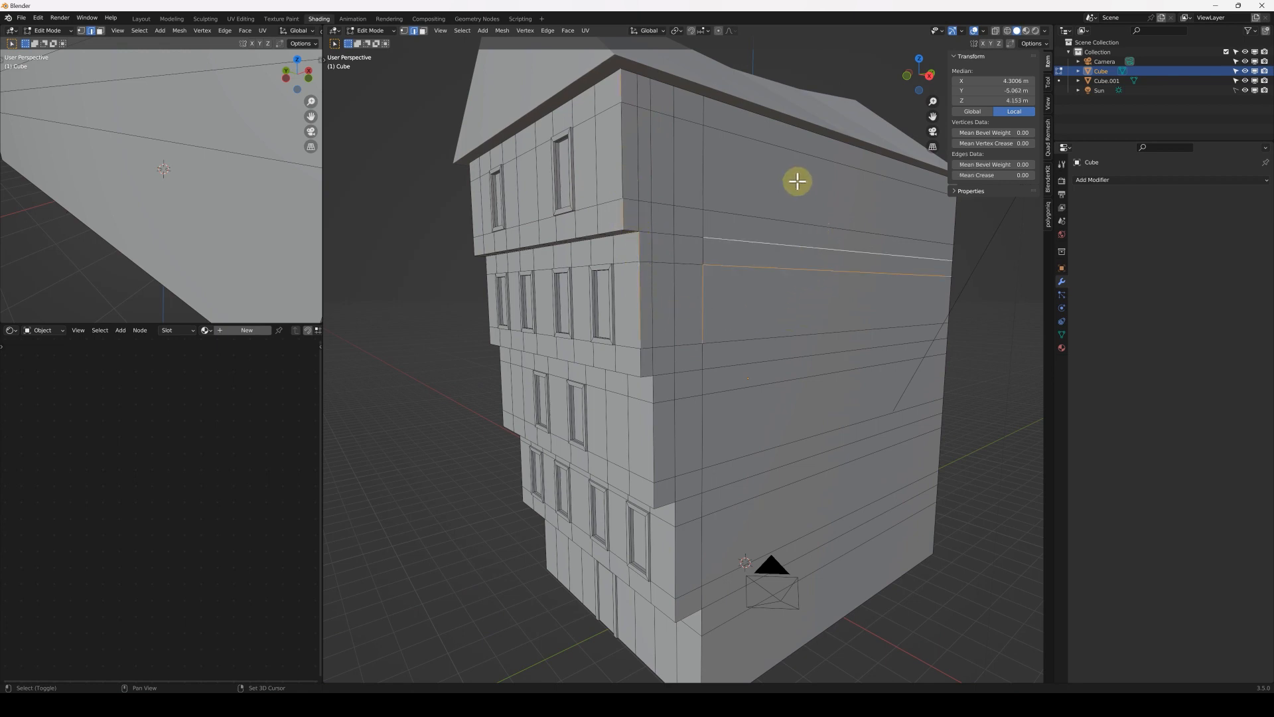
# - Select the stepped edges along the building's front corner from roof to ground with shortest-path picks
pyautogui.click(622, 88)
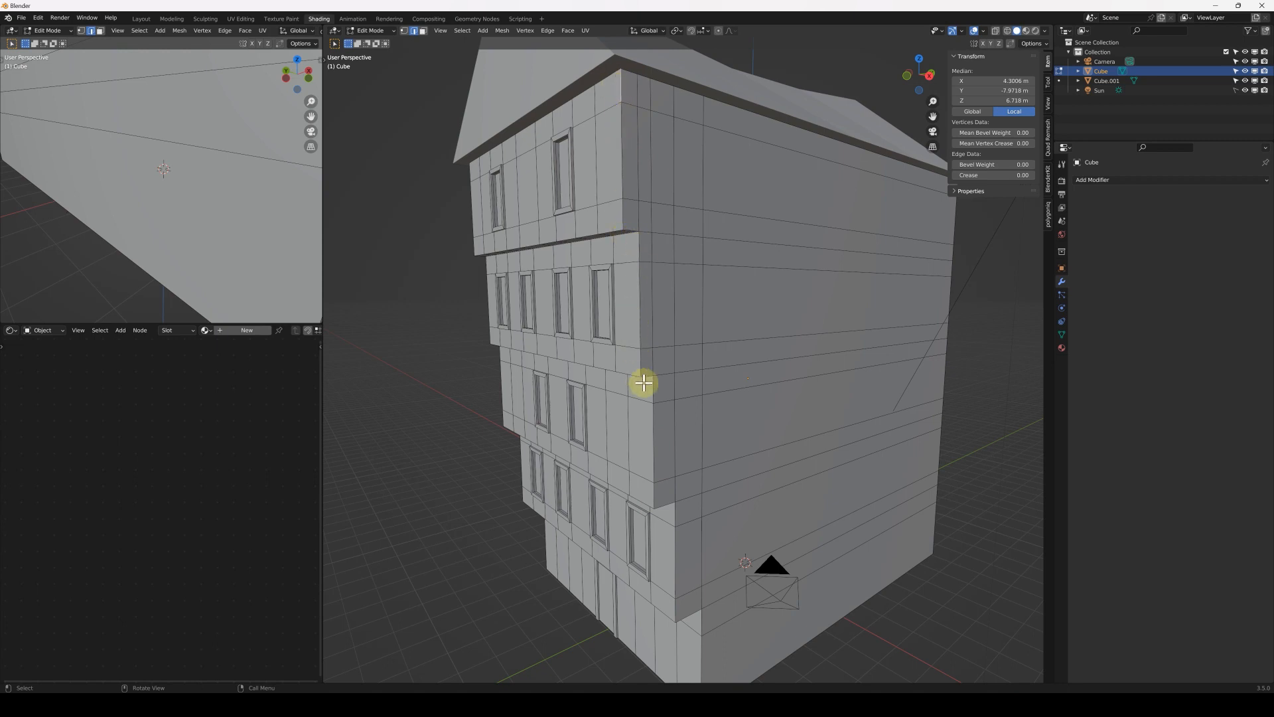
pyautogui.keyDown('ctrl'); pyautogui.click(652, 496); pyautogui.keyUp('ctrl')
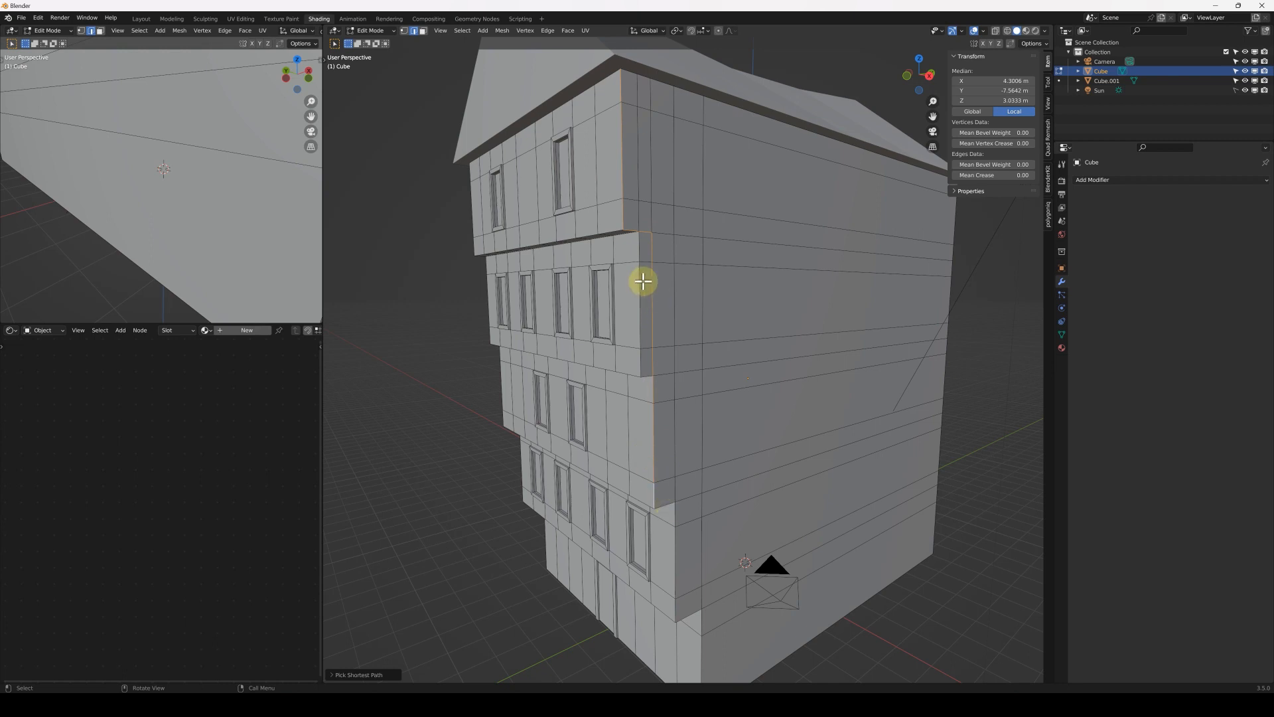
pyautogui.click(624, 103)
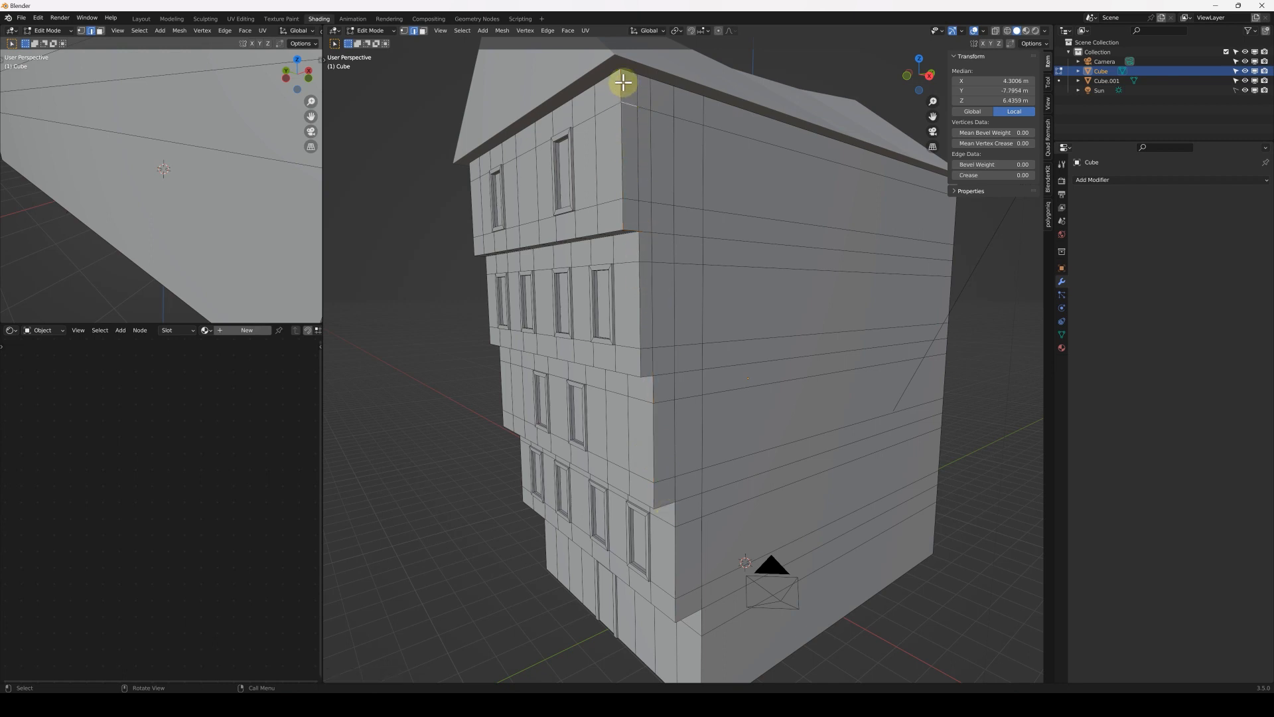
pyautogui.keyDown('ctrl'); pyautogui.click(623, 221); pyautogui.keyUp('ctrl')
pyautogui.keyDown('ctrl'); pyautogui.click(640, 384); pyautogui.keyUp('ctrl')
pyautogui.keyDown('ctrl'); pyautogui.click(656, 406); pyautogui.keyUp('ctrl')
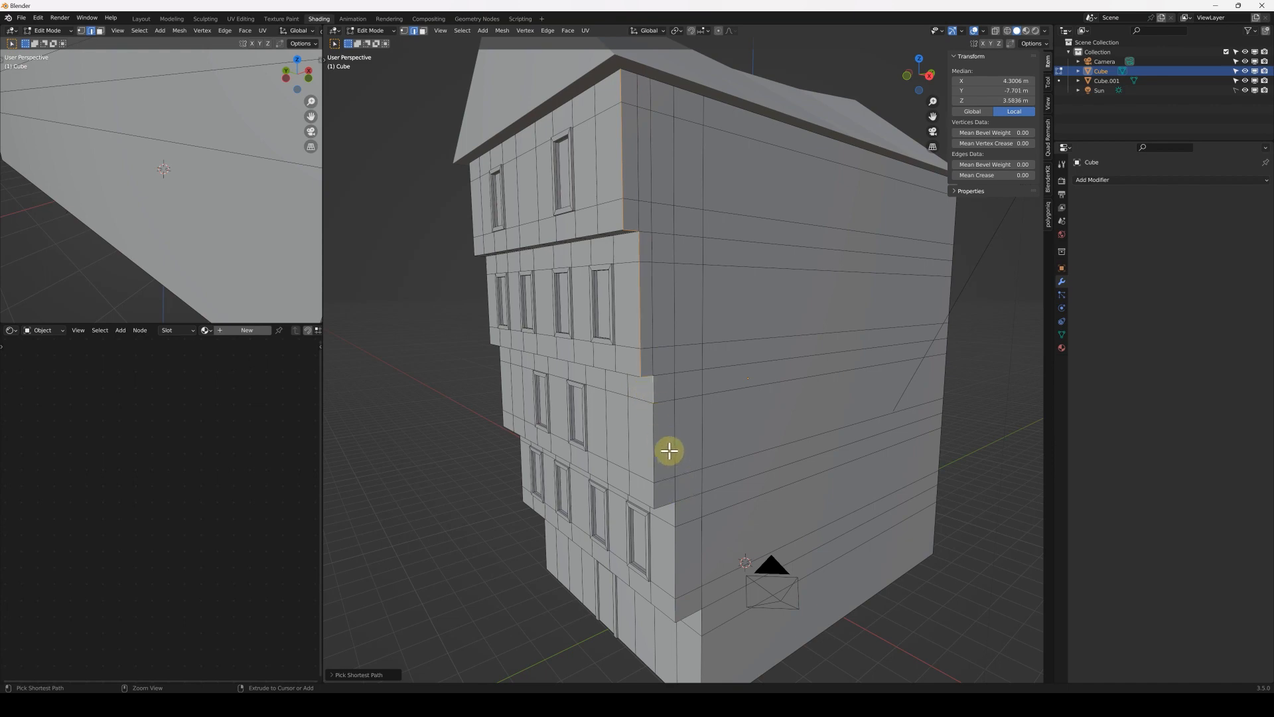
pyautogui.moveTo(693, 536); pyautogui.dragTo(675, 233, button='middle')
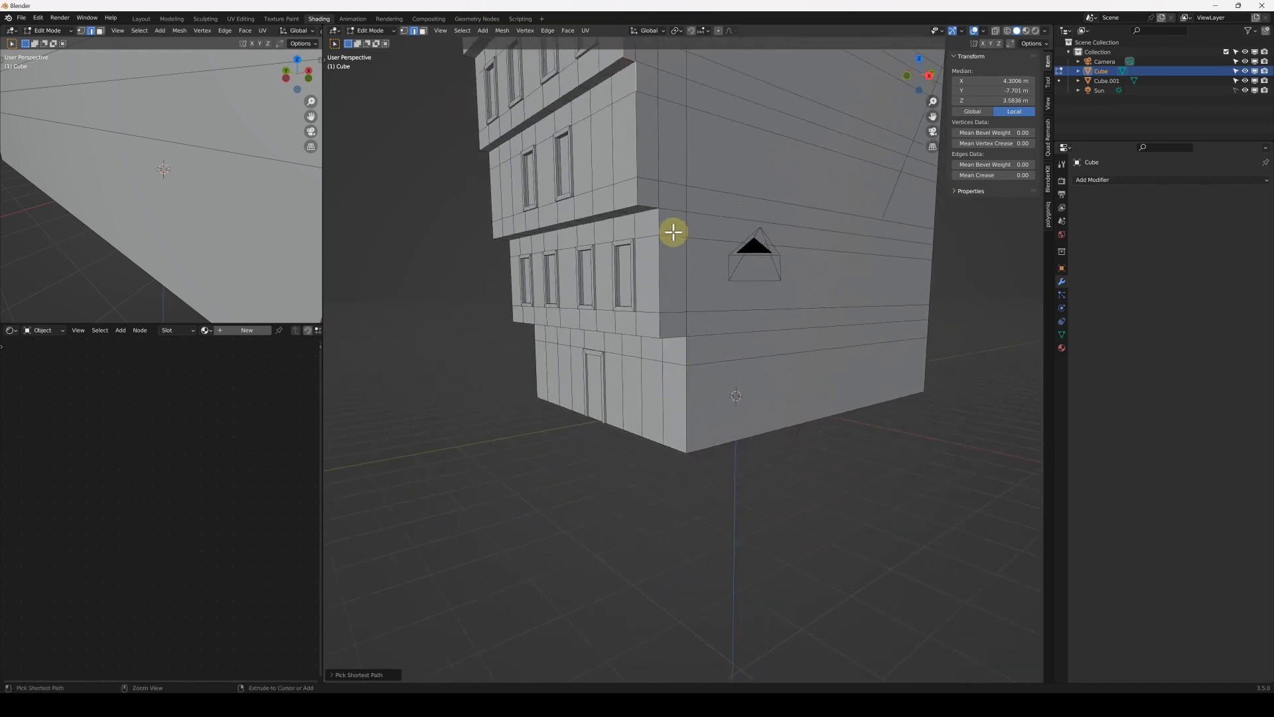
pyautogui.keyDown('ctrl'); pyautogui.click(707, 402); pyautogui.keyUp('ctrl')
pyautogui.keyDown('ctrl'); pyautogui.click(689, 421); pyautogui.keyUp('ctrl')
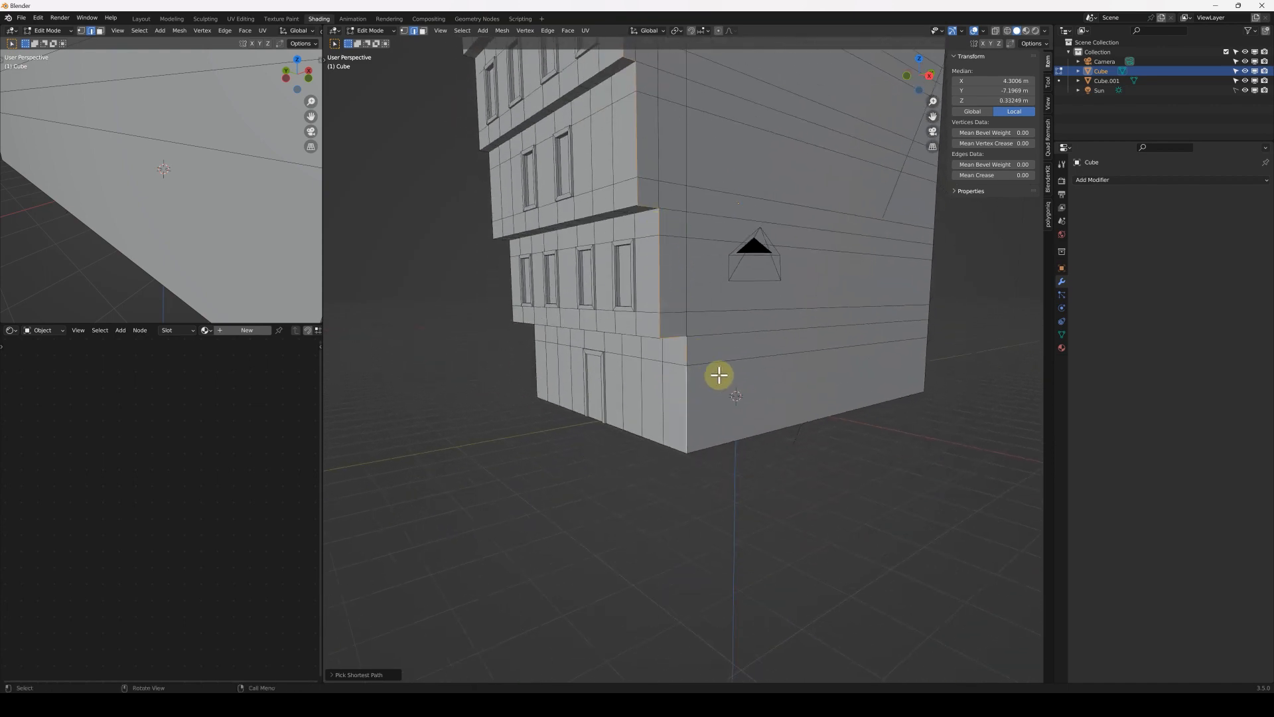
# - Duplicate the selected corner edges in place, separate them into their own object, and return to Object Mode
pyautogui.moveTo(663, 208); pyautogui.dragTo(646, 429, button='middle')
pyautogui.moveTo(658, 237); pyautogui.dragTo(692, 324, button='middle')
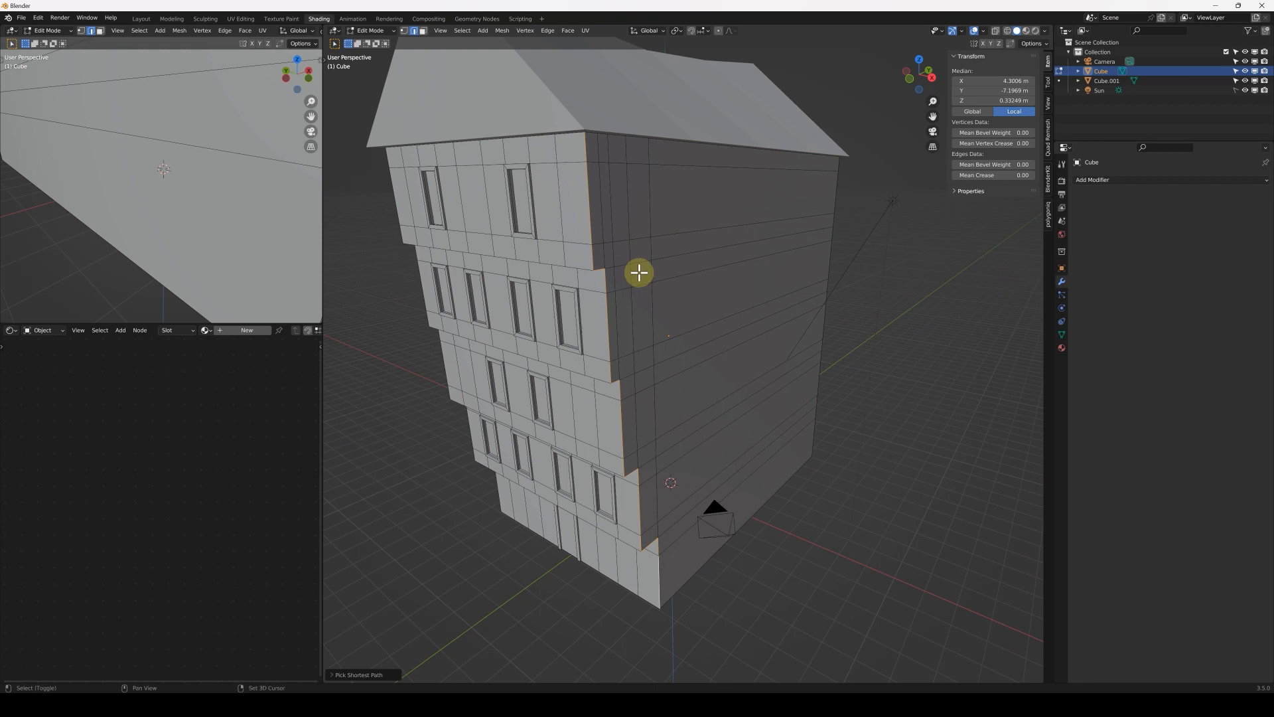
pyautogui.hotkey('shift', 'd')
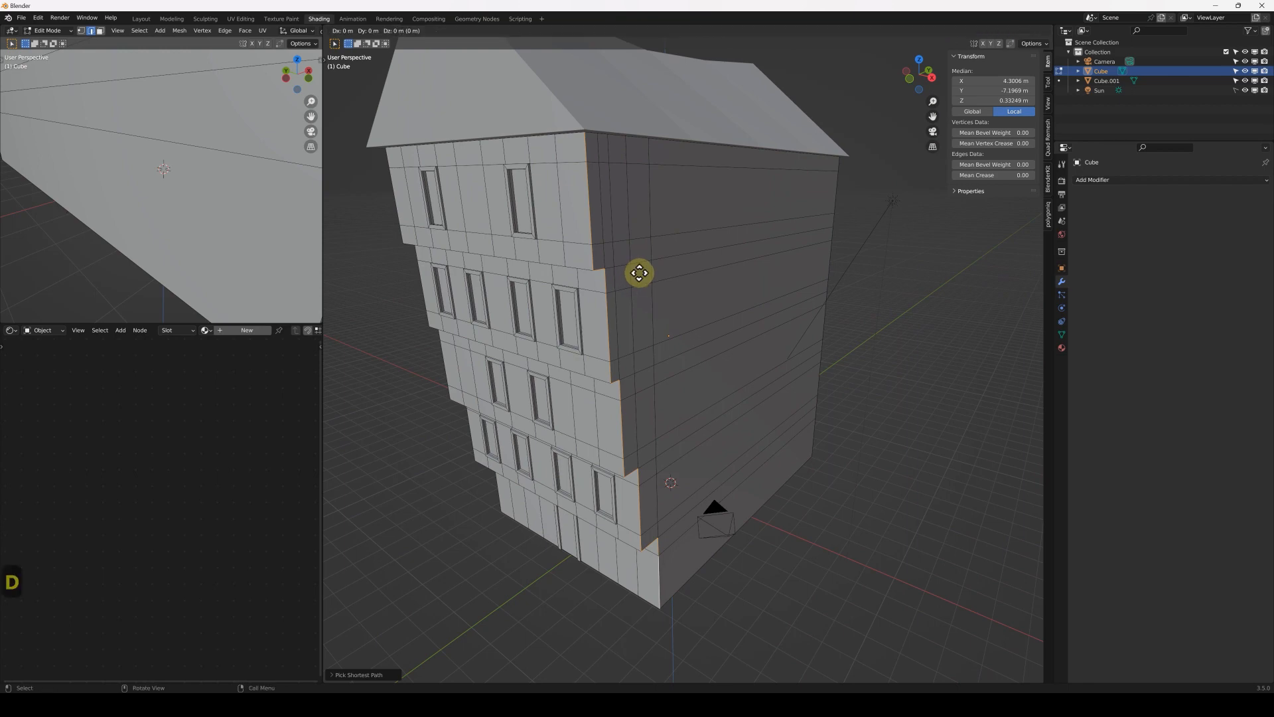
pyautogui.press('Return')
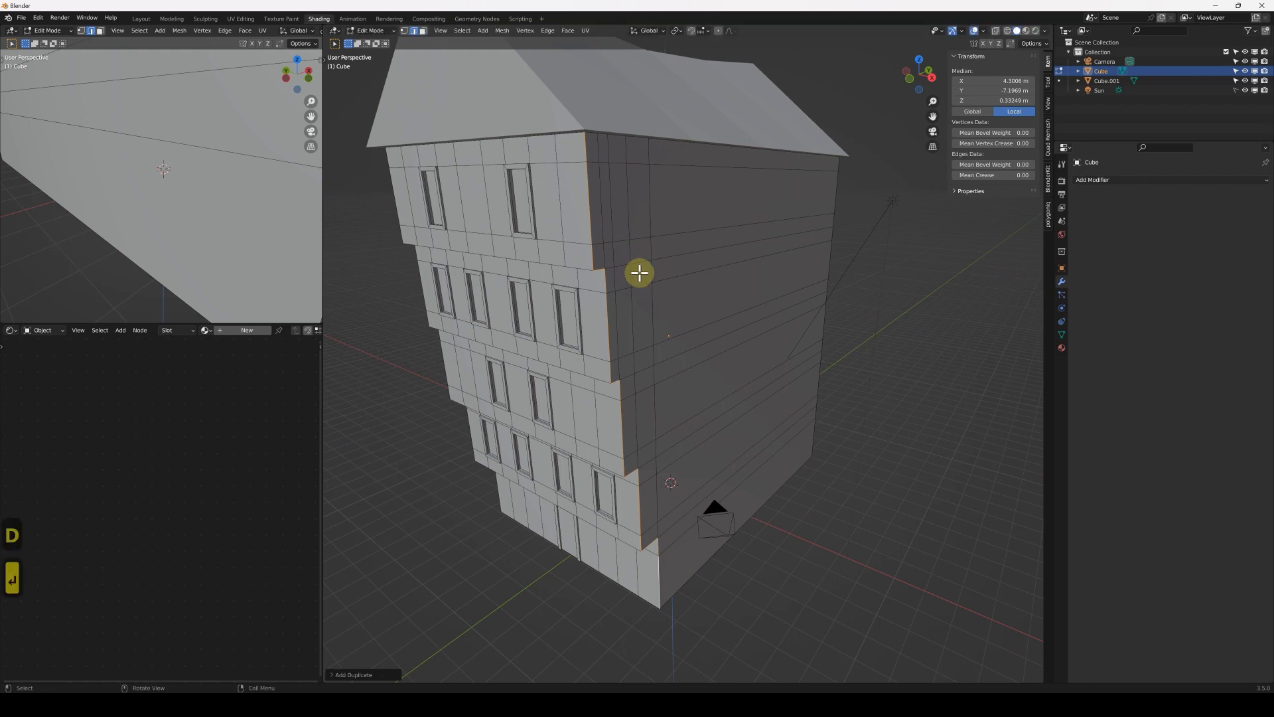
pyautogui.press('p')
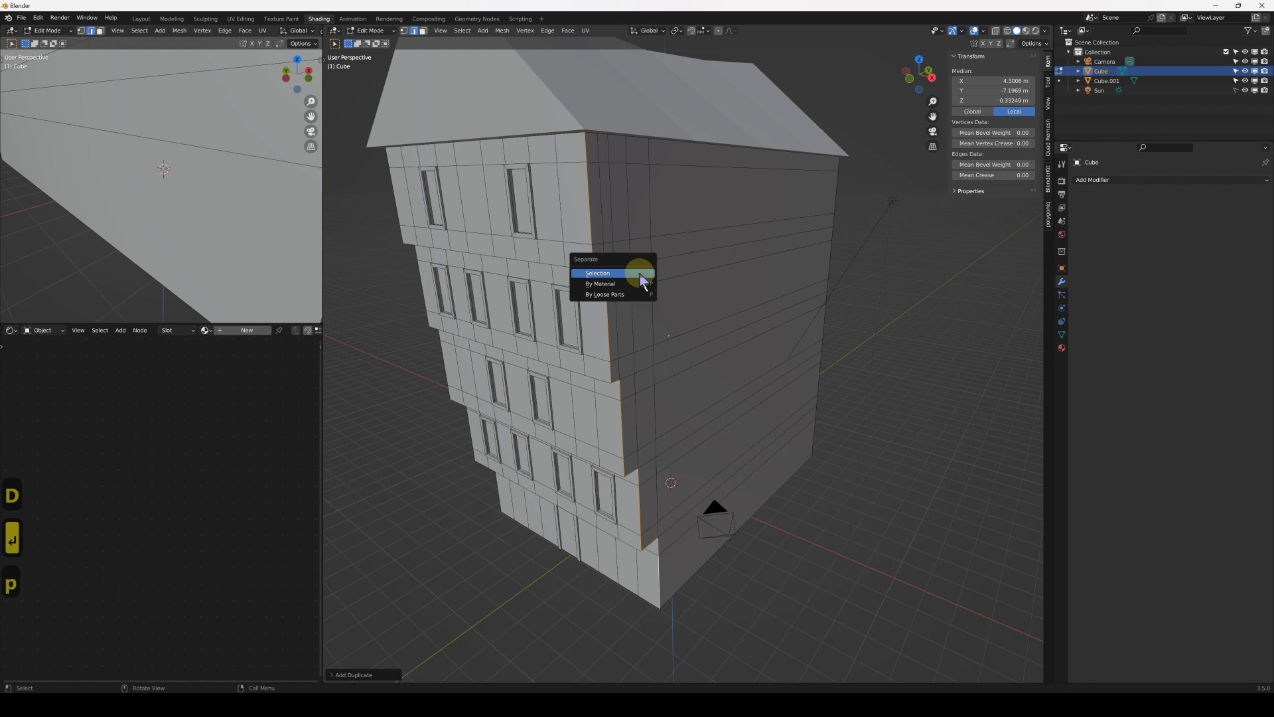
pyautogui.click(640, 273)
pyautogui.press('Tab')
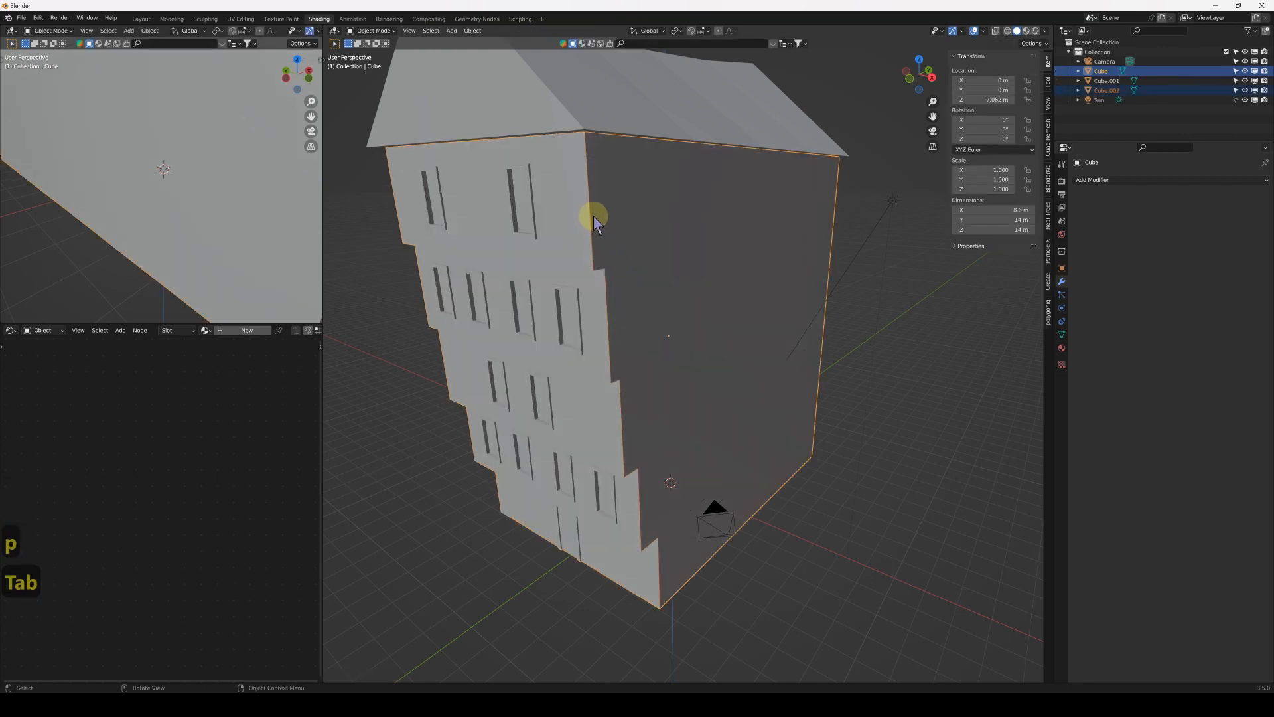
# - Try moving the separated corner edge object away from the building
pyautogui.click(591, 213)
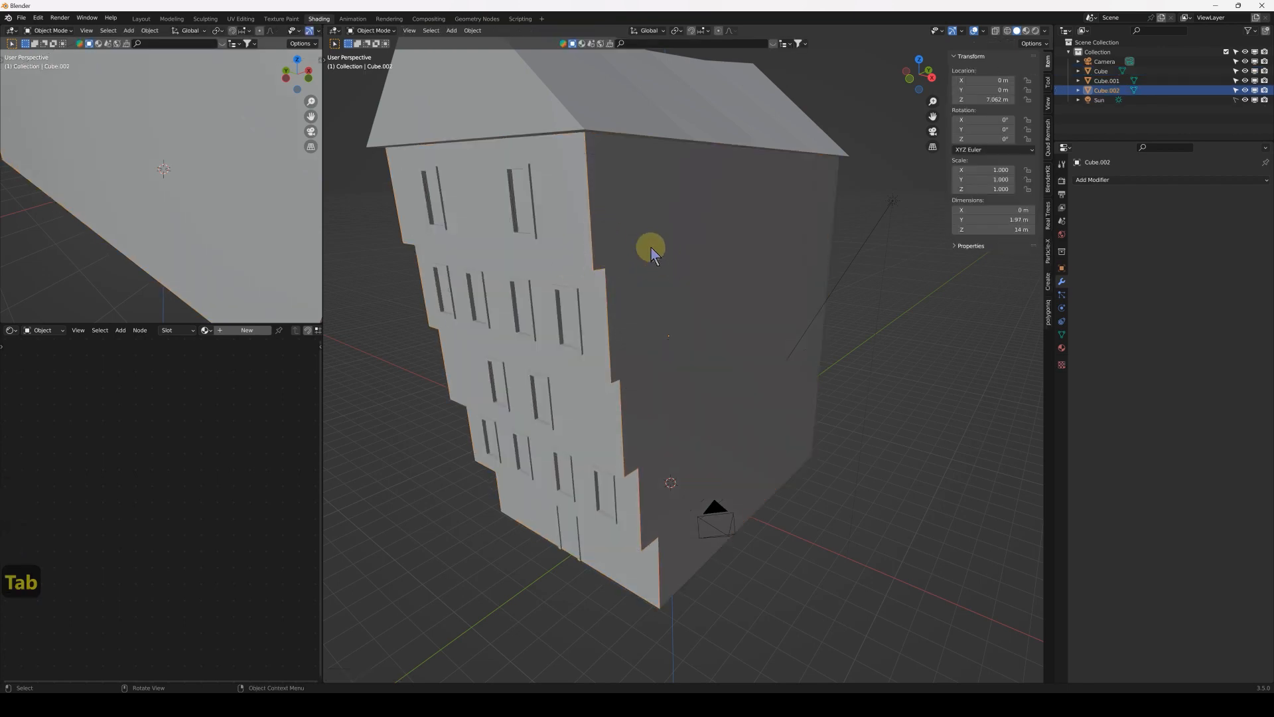
pyautogui.press('g')
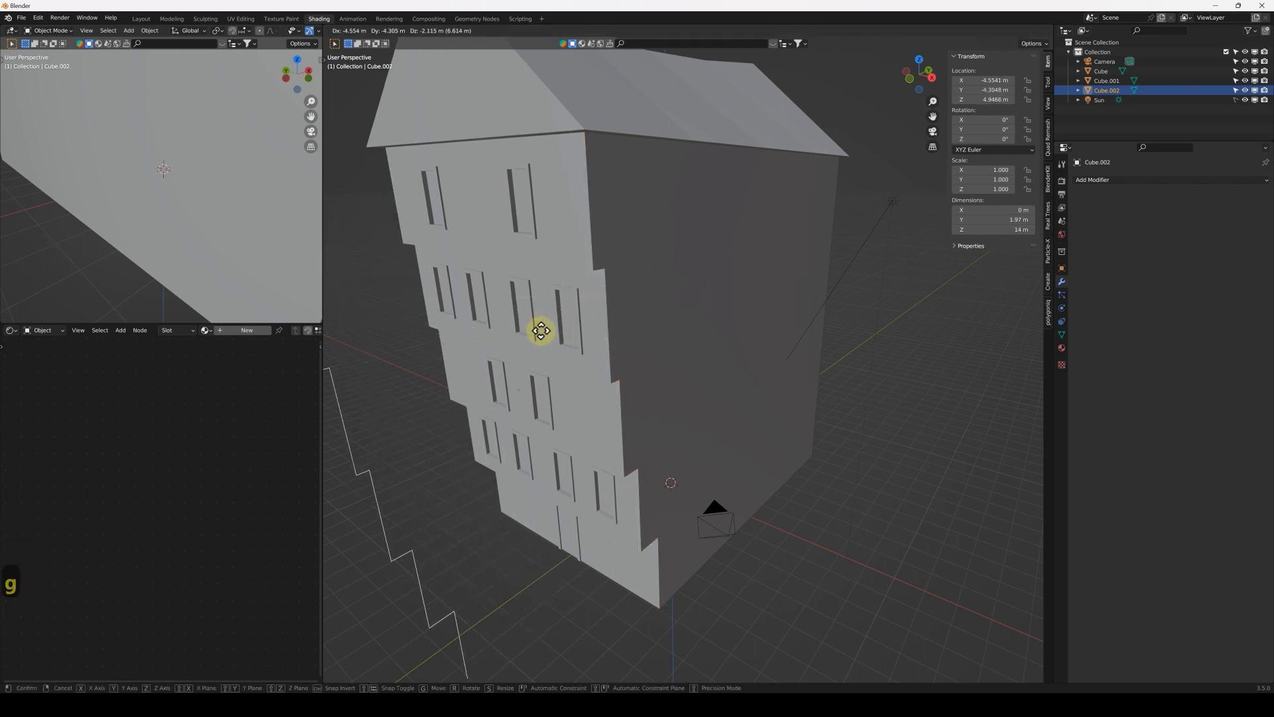
pyautogui.rightClick(586, 297)
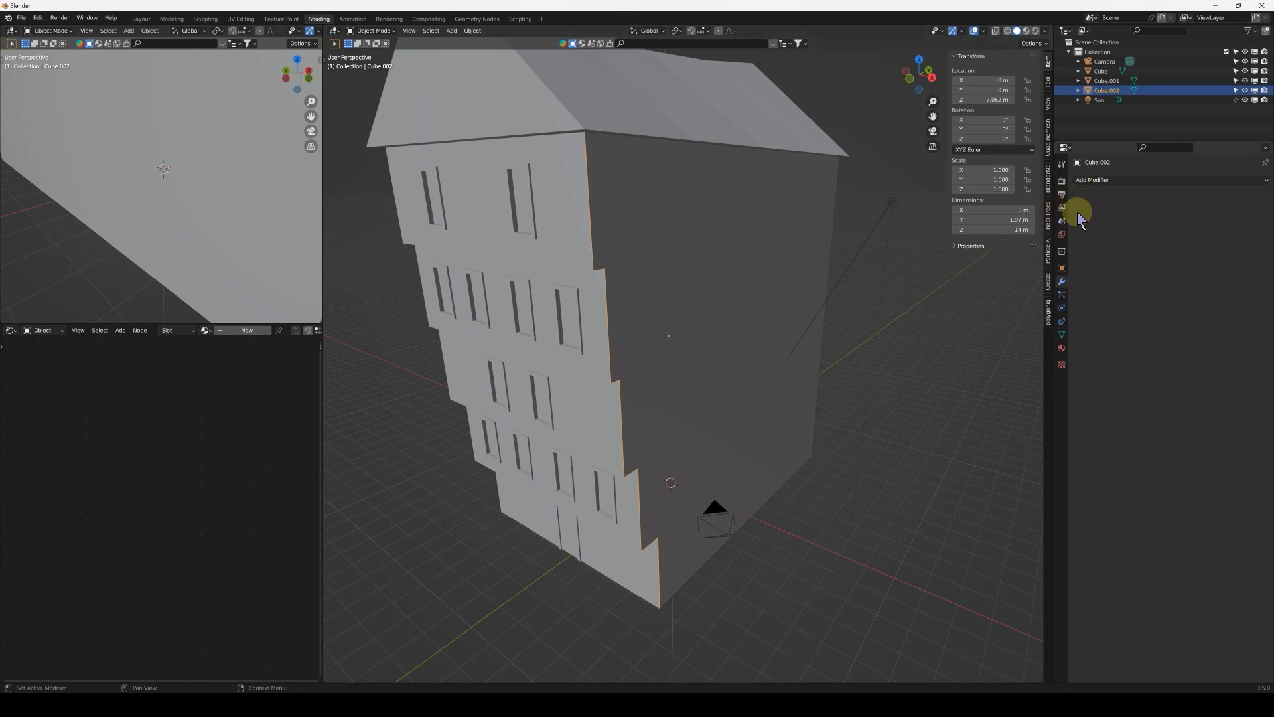
pyautogui.moveTo(688, 307); pyautogui.dragTo(737, 285, button='middle')
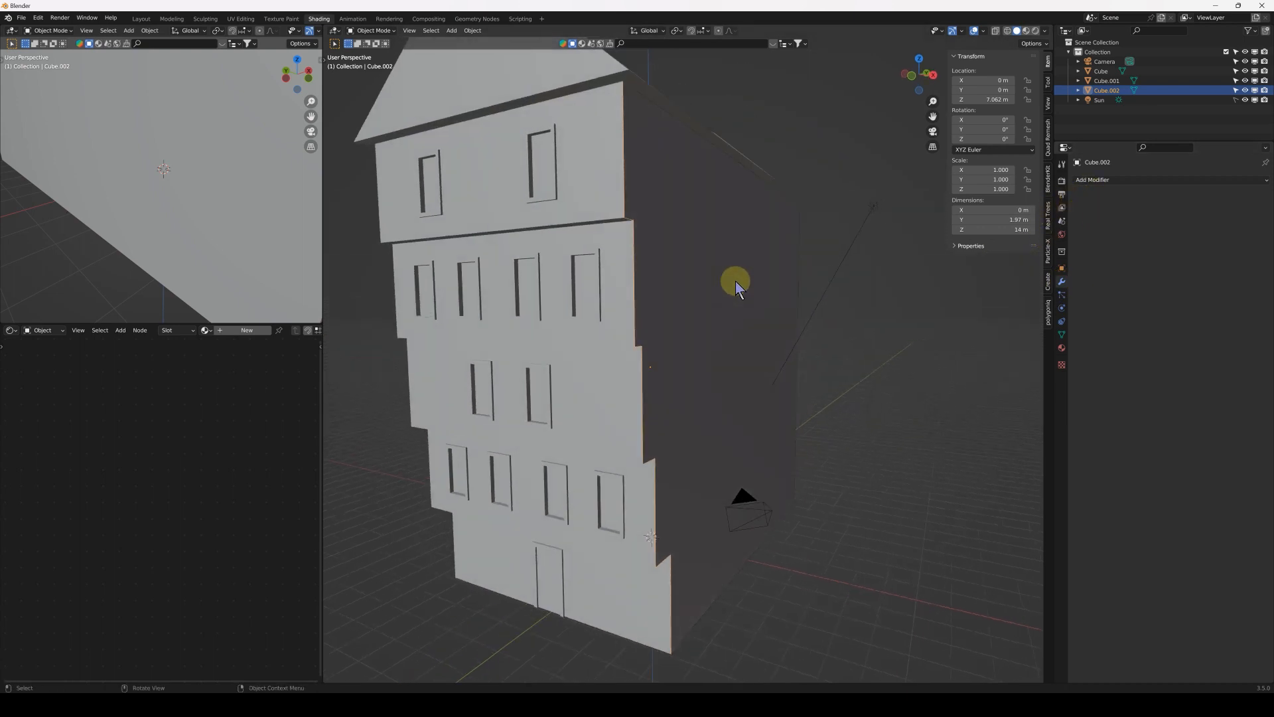
pyautogui.scroll(-4, 736, 286)
pyautogui.click(749, 292)
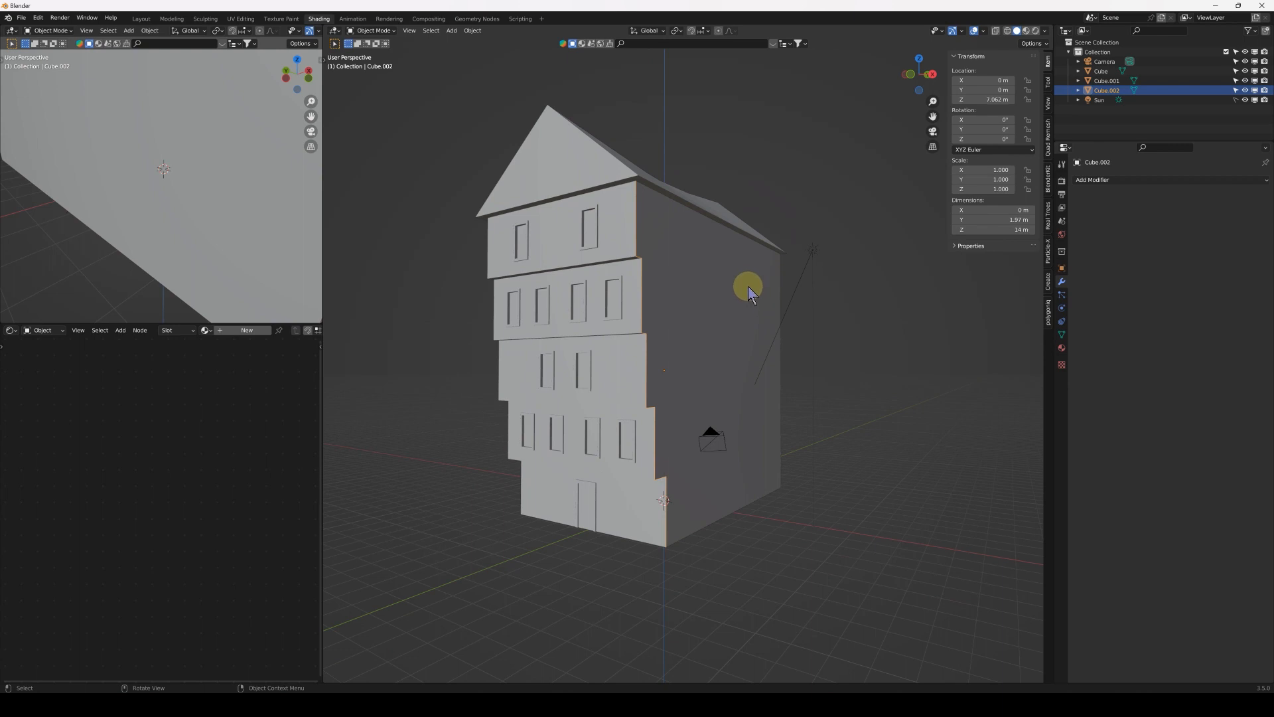
pyautogui.scroll(1, 743, 335)
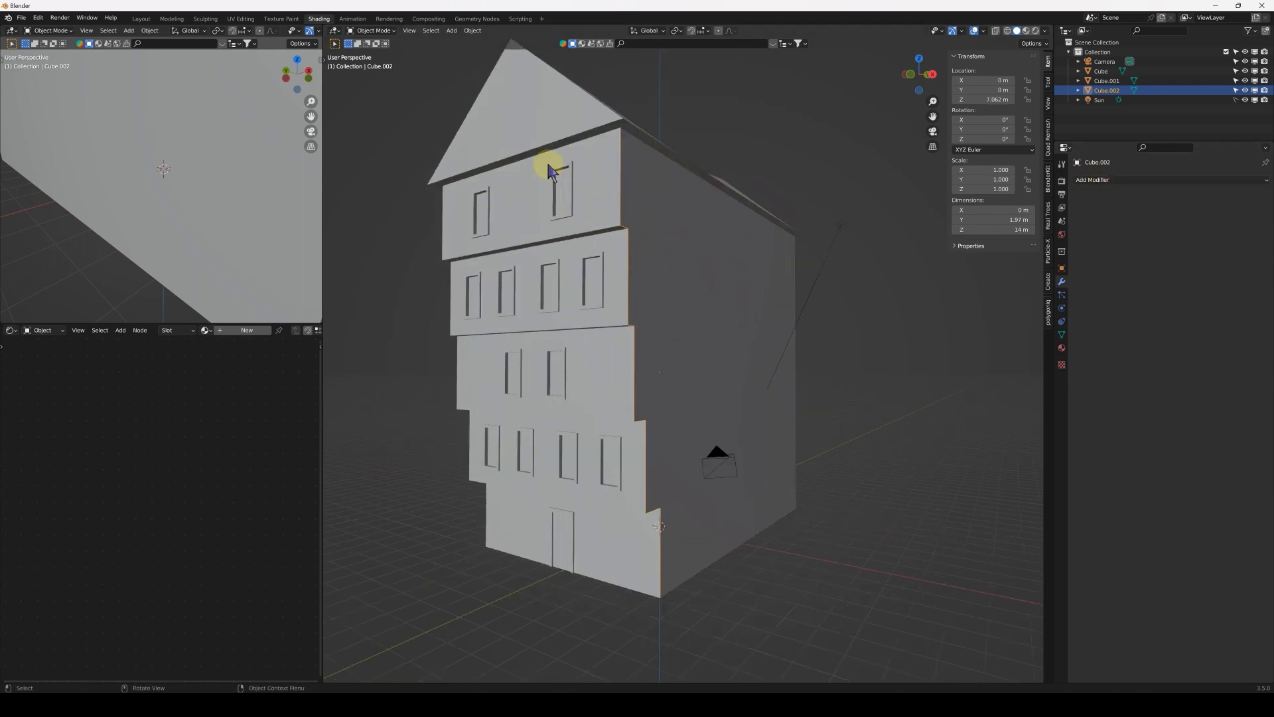
pyautogui.click(537, 198)
pyautogui.click(1127, 183)
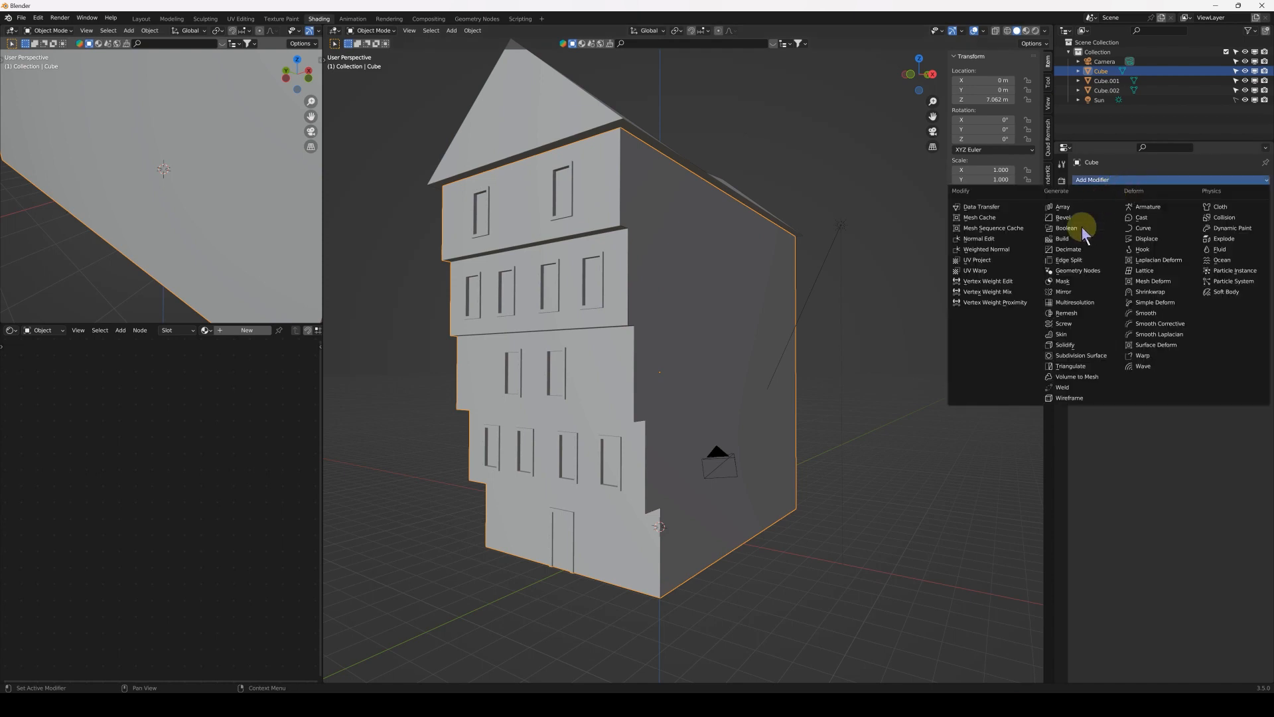
pyautogui.click(541, 135)
pyautogui.click(1132, 181)
# - Select the separated corner edge object and add a Skin modifier to it
pyautogui.click(622, 183)
pyautogui.click(623, 184)
pyautogui.click(623, 184)
pyautogui.click(622, 185)
pyautogui.click(623, 185)
pyautogui.click(623, 184)
pyautogui.click(622, 184)
pyautogui.click(623, 184)
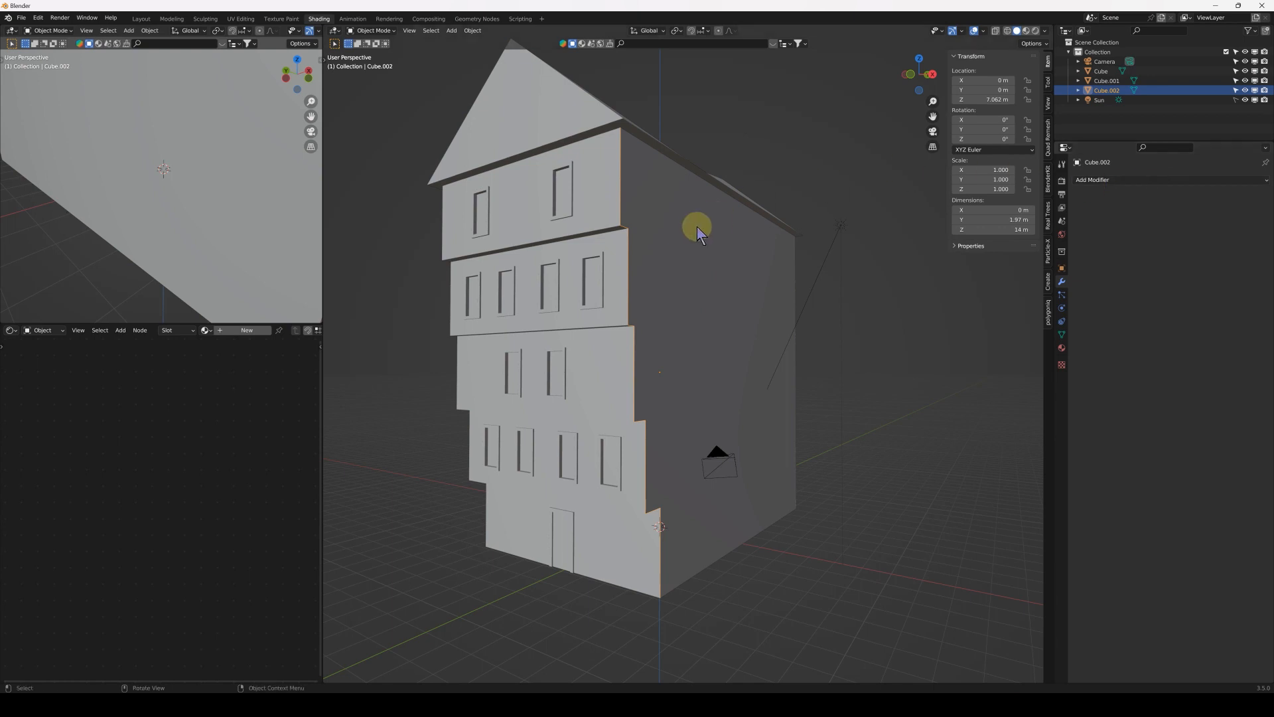
pyautogui.click(1183, 182)
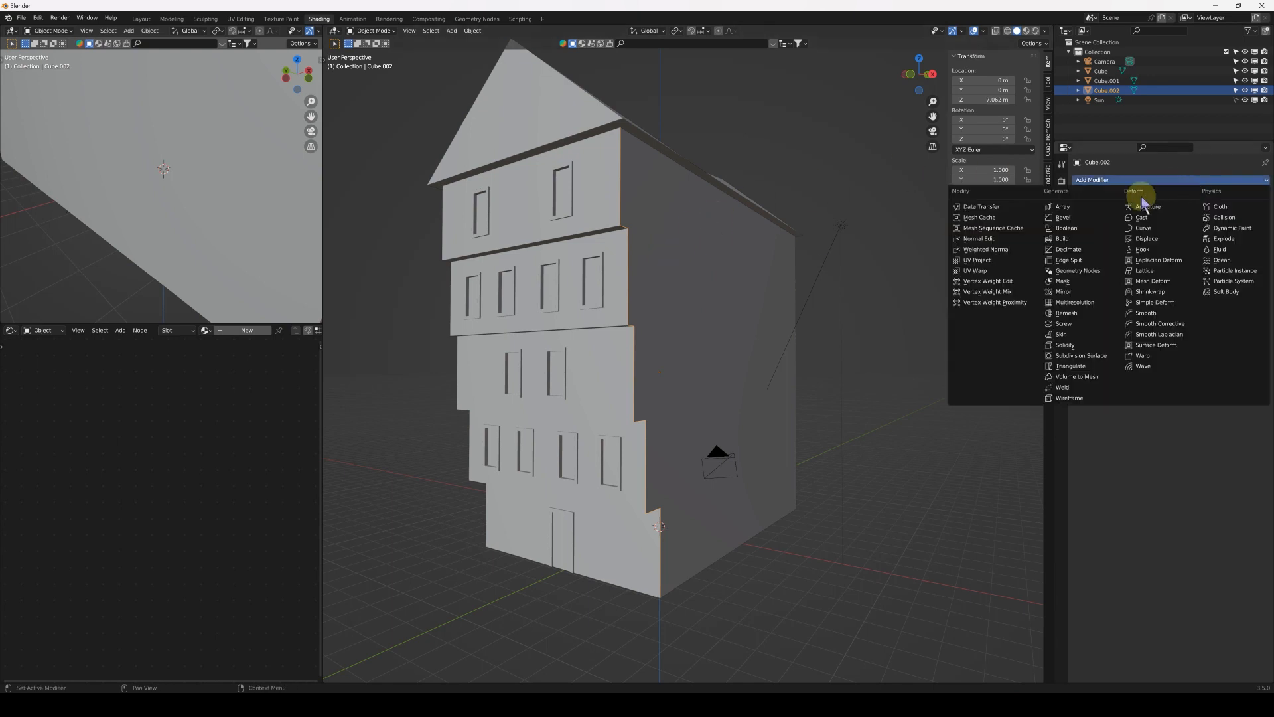
pyautogui.click(1104, 335)
# - Try to scale the skinned corner beam uniformly in Object Mode
pyautogui.moveTo(731, 256); pyautogui.dragTo(566, 213, button='middle')
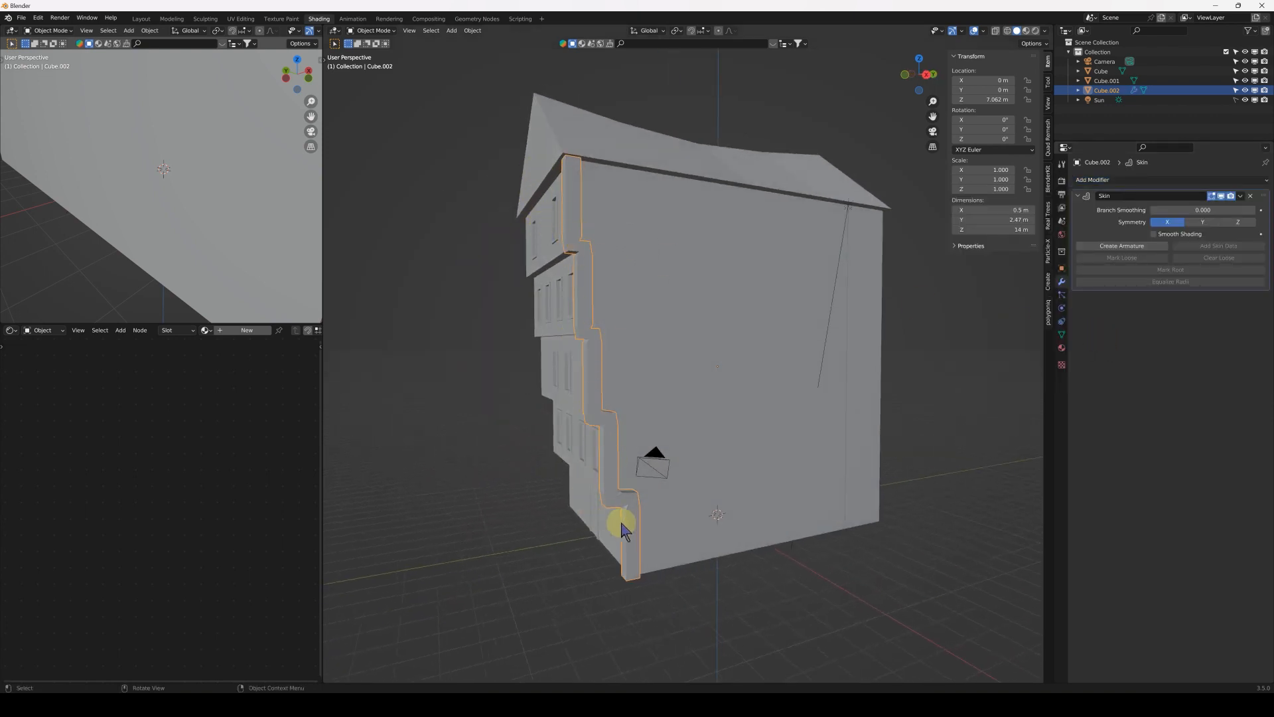
pyautogui.moveTo(615, 412); pyautogui.dragTo(567, 252, button='middle')
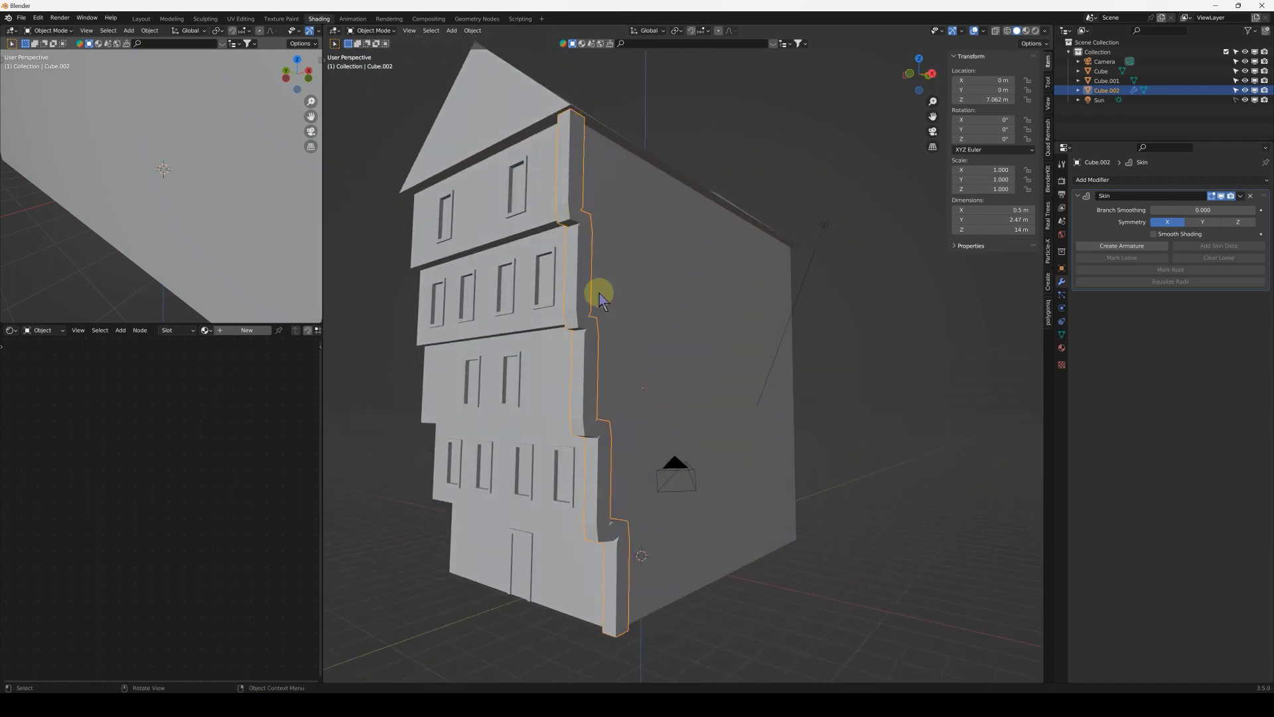
pyautogui.moveTo(603, 302); pyautogui.dragTo(589, 302, button='middle')
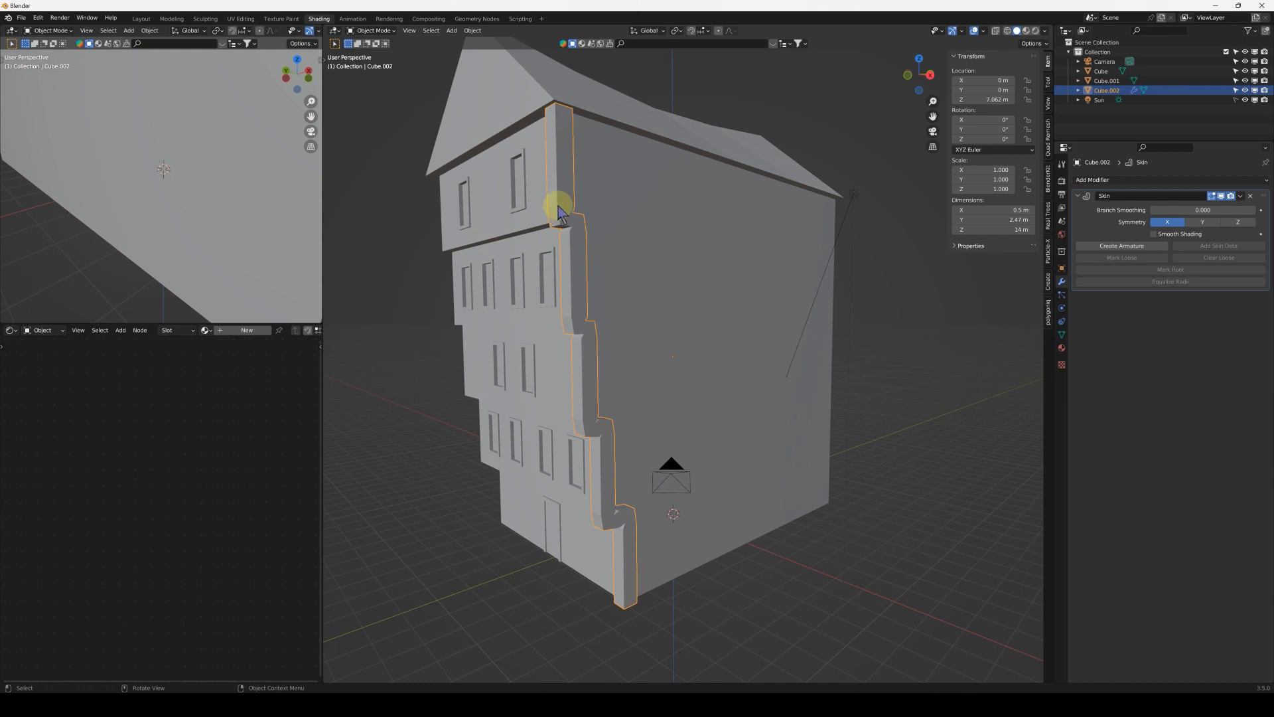
pyautogui.moveTo(603, 227); pyautogui.dragTo(676, 242, button='middle')
pyautogui.scroll(1, 678, 272)
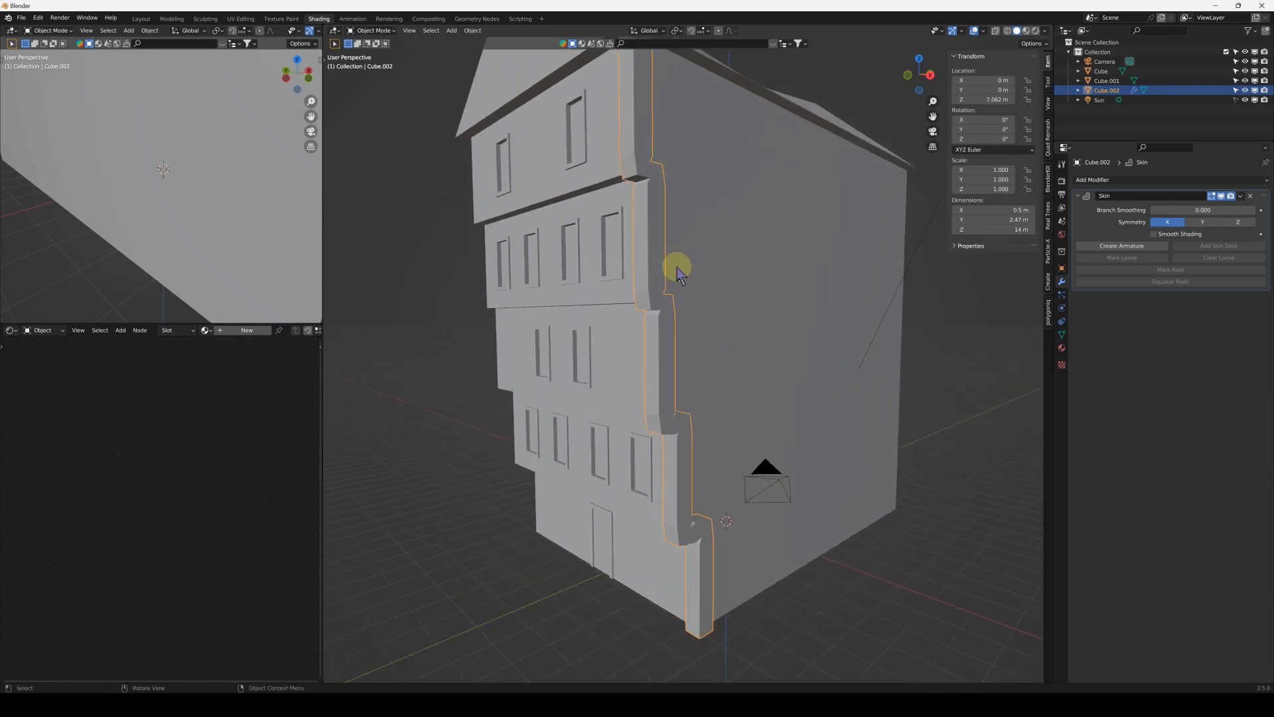
pyautogui.moveTo(664, 200); pyautogui.dragTo(651, 244, button='middle')
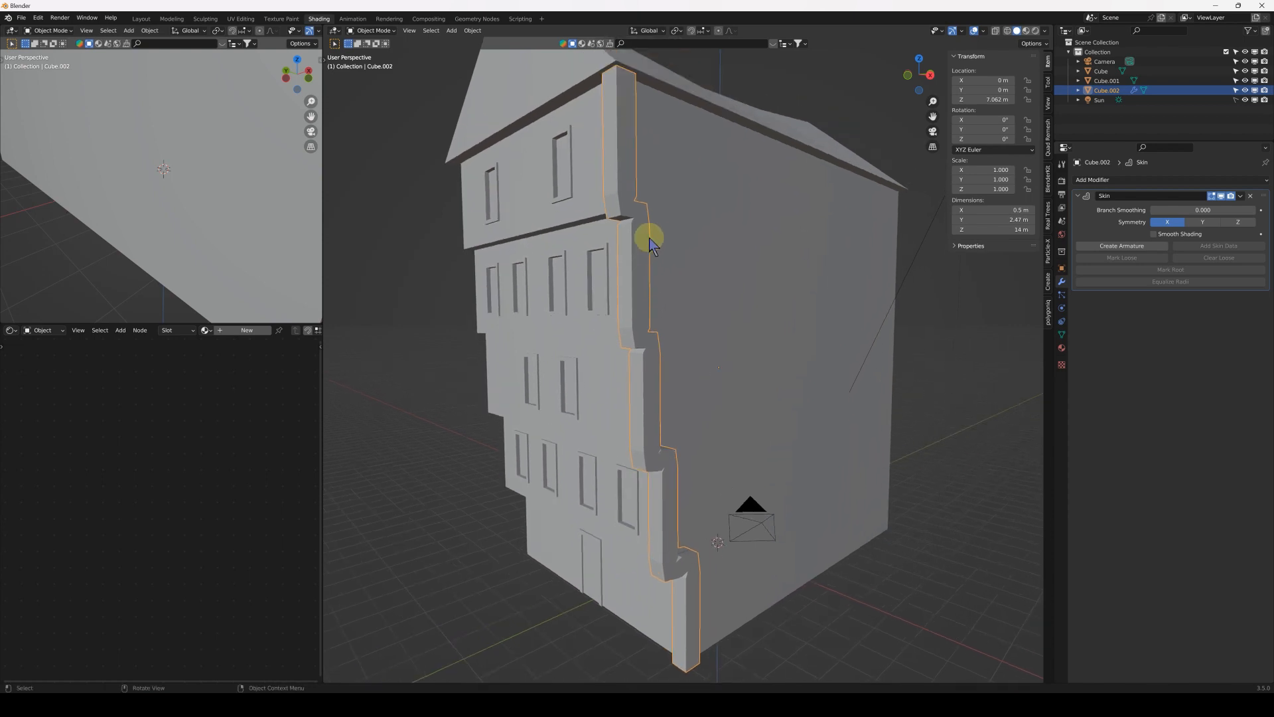
pyautogui.moveTo(627, 341); pyautogui.dragTo(615, 285, button='middle')
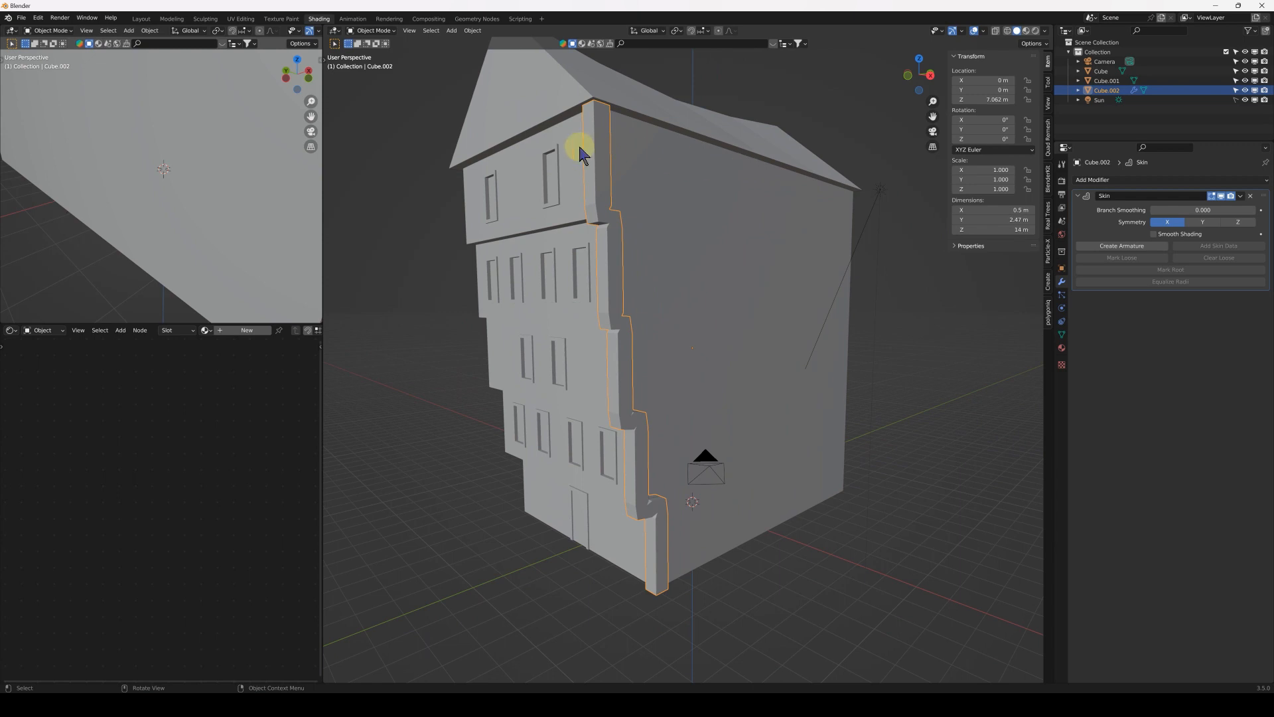
pyautogui.press('s')
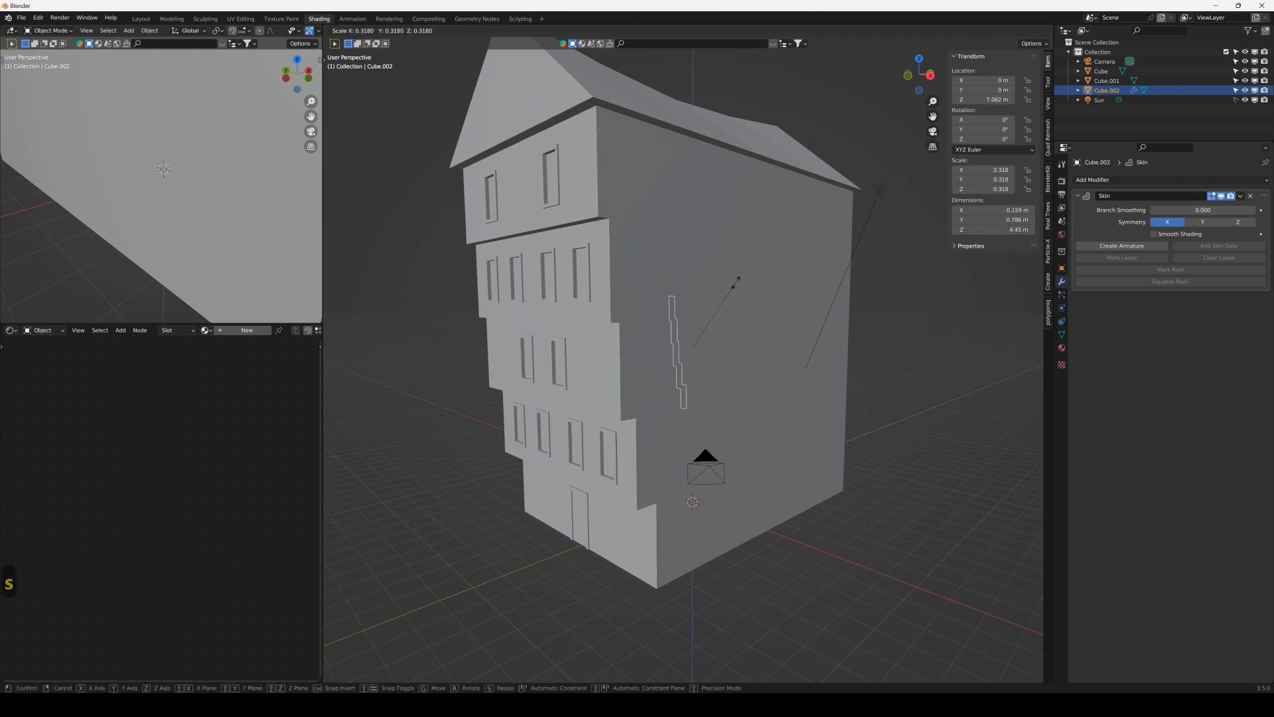
pyautogui.rightClick(815, 222)
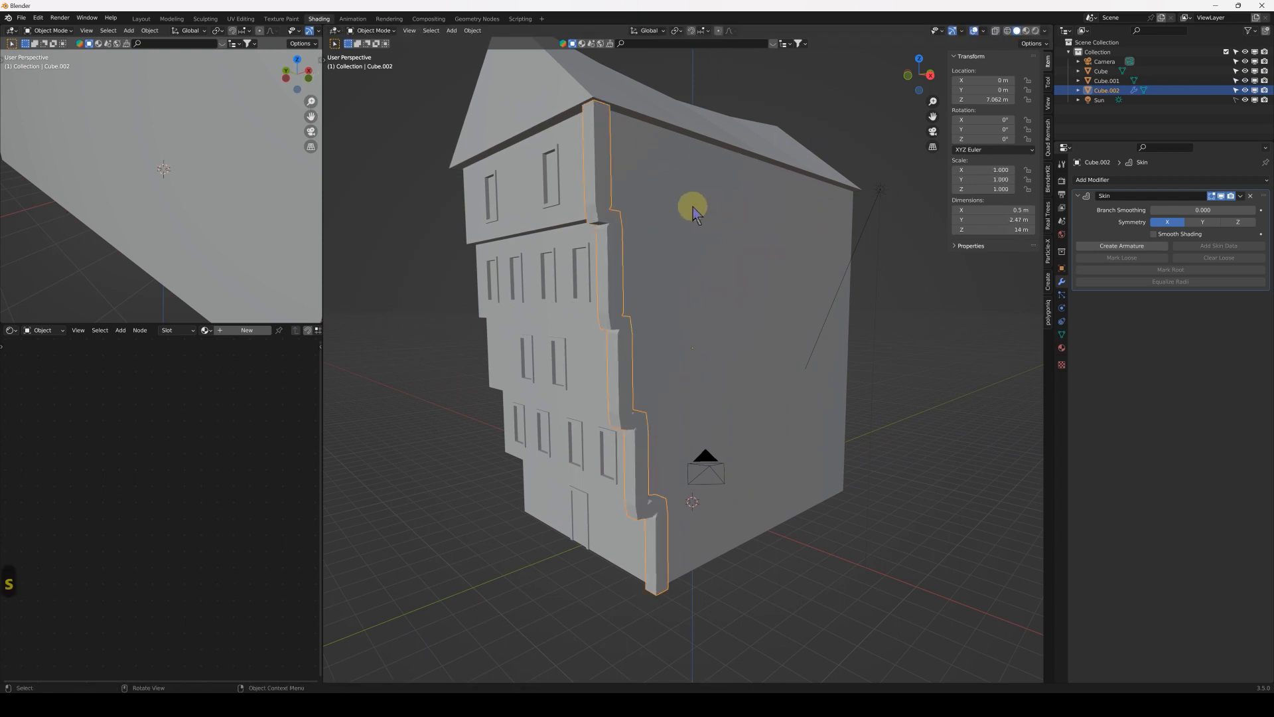
# - Enter Edit Mode on the corner beam, turn on X-ray display, and select a vertical edge of its underlying edge line
pyautogui.press('Tab')
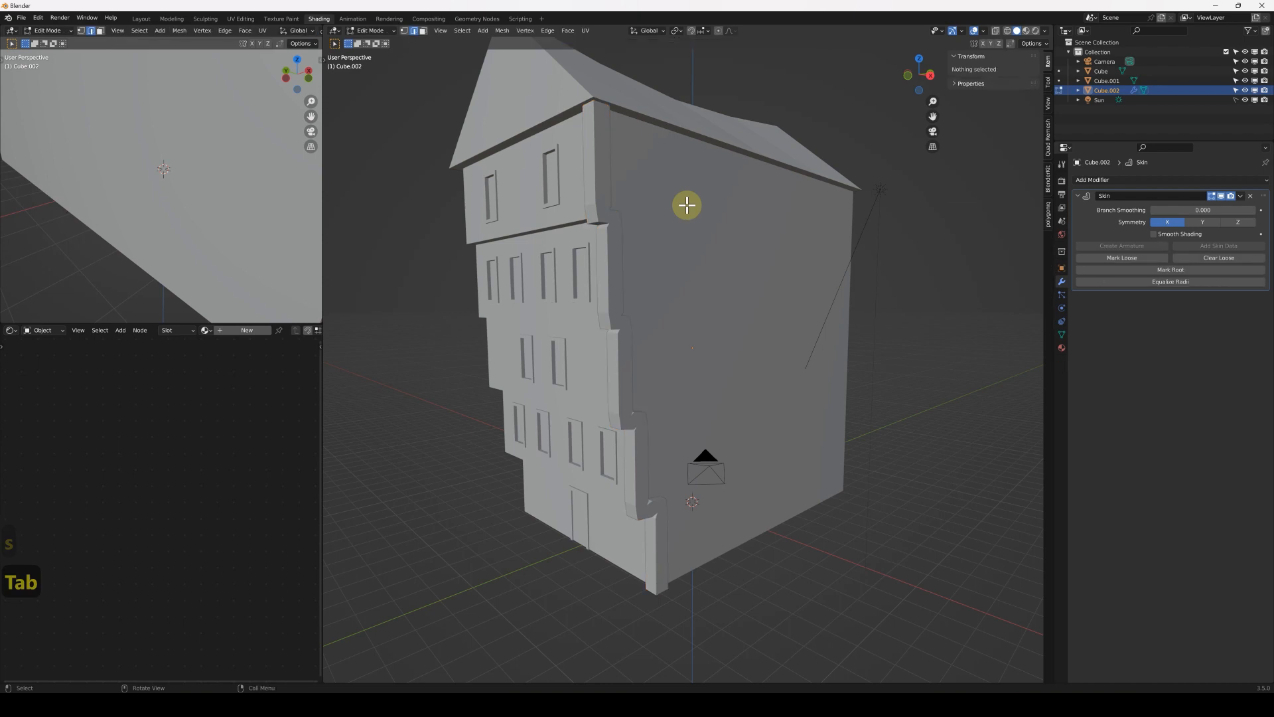
pyautogui.click(995, 32)
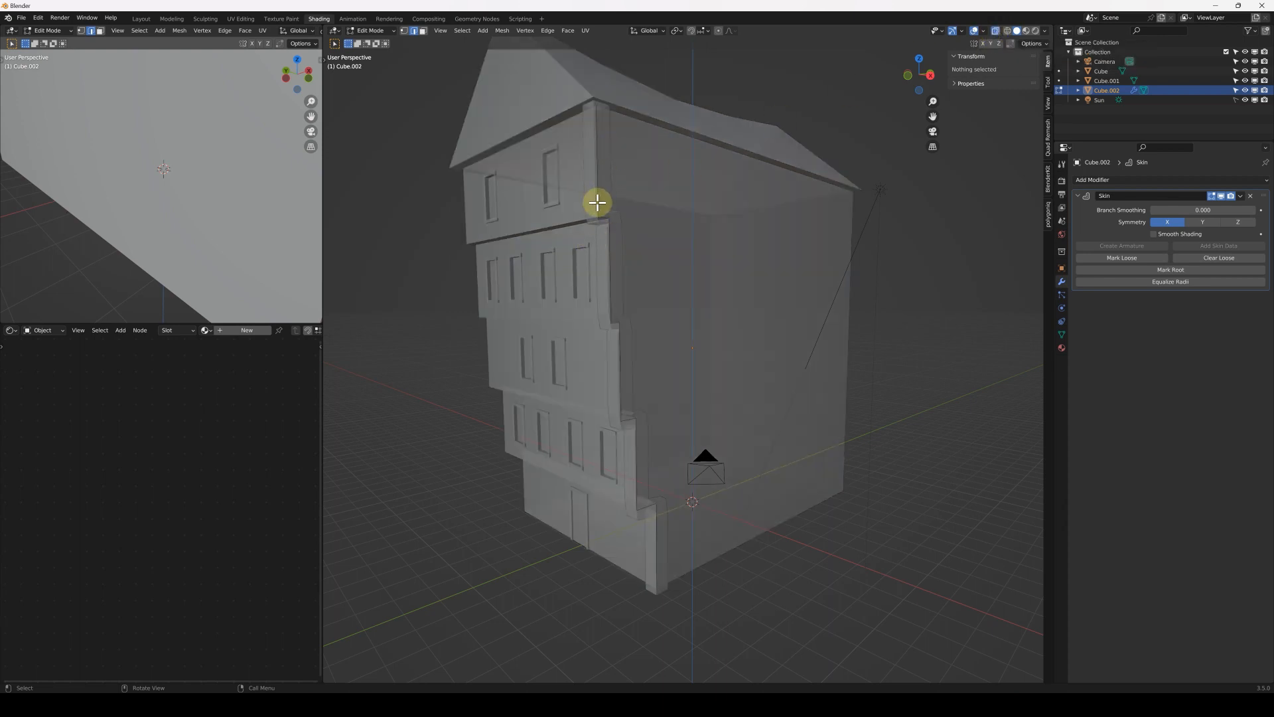
pyautogui.scroll(3, 591, 196)
pyautogui.keyDown('shift'); pyautogui.moveTo(588, 191); pyautogui.dragTo(651, 374, button='middle'); pyautogui.keyUp('shift')
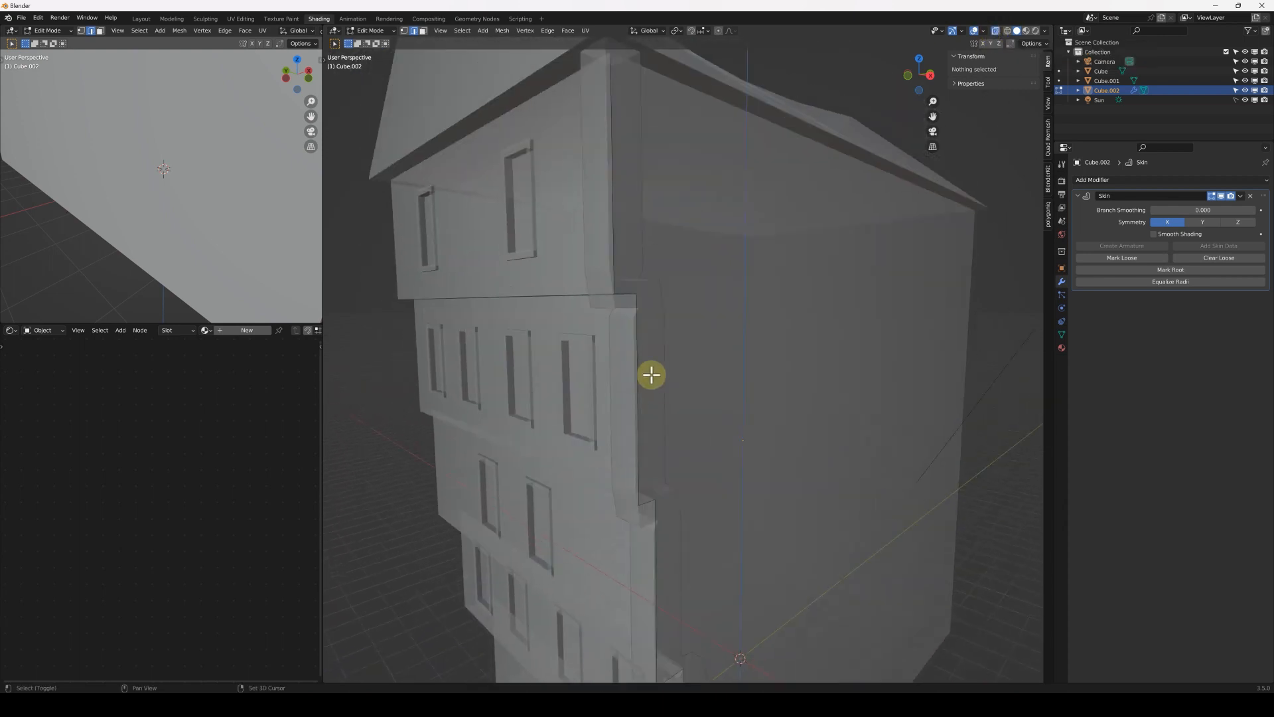
pyautogui.click(611, 210)
pyautogui.click(637, 352)
pyautogui.moveTo(688, 341); pyautogui.dragTo(691, 268, button='middle')
pyautogui.scroll(-3, 670, 310)
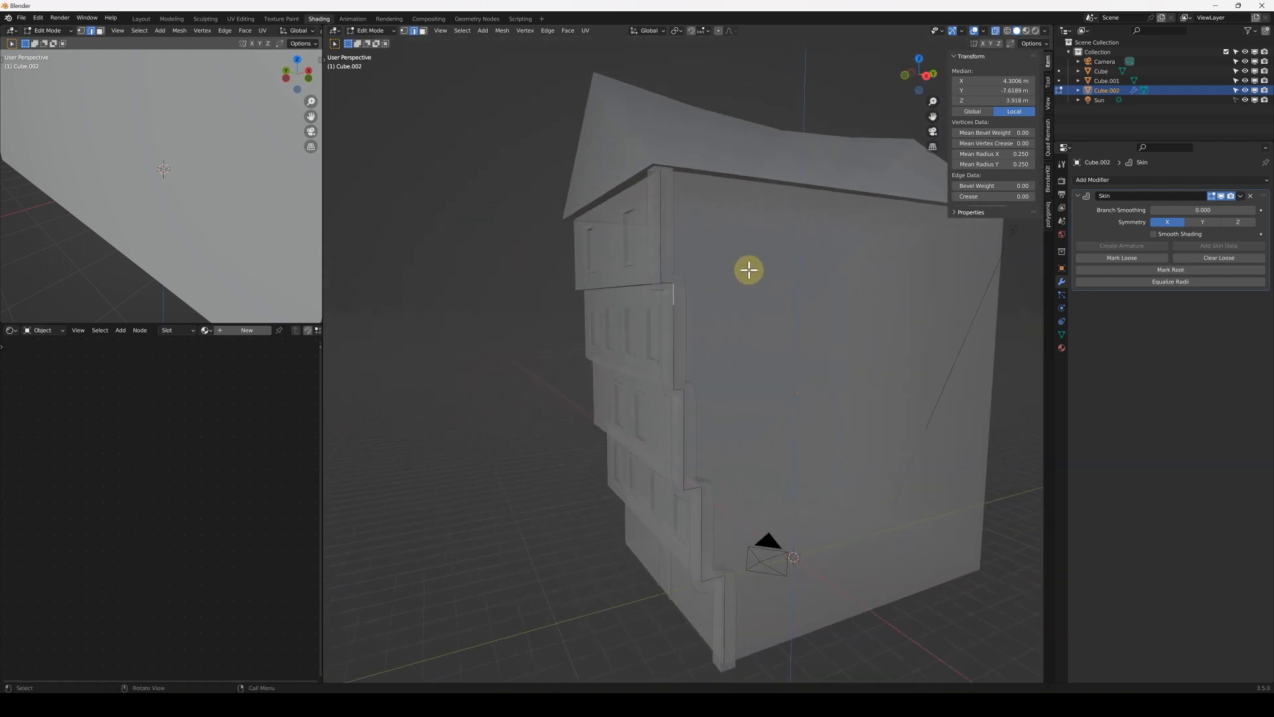
# - Select all of the beam's underlying edges and try scaling them uniformly
pyautogui.press('a')
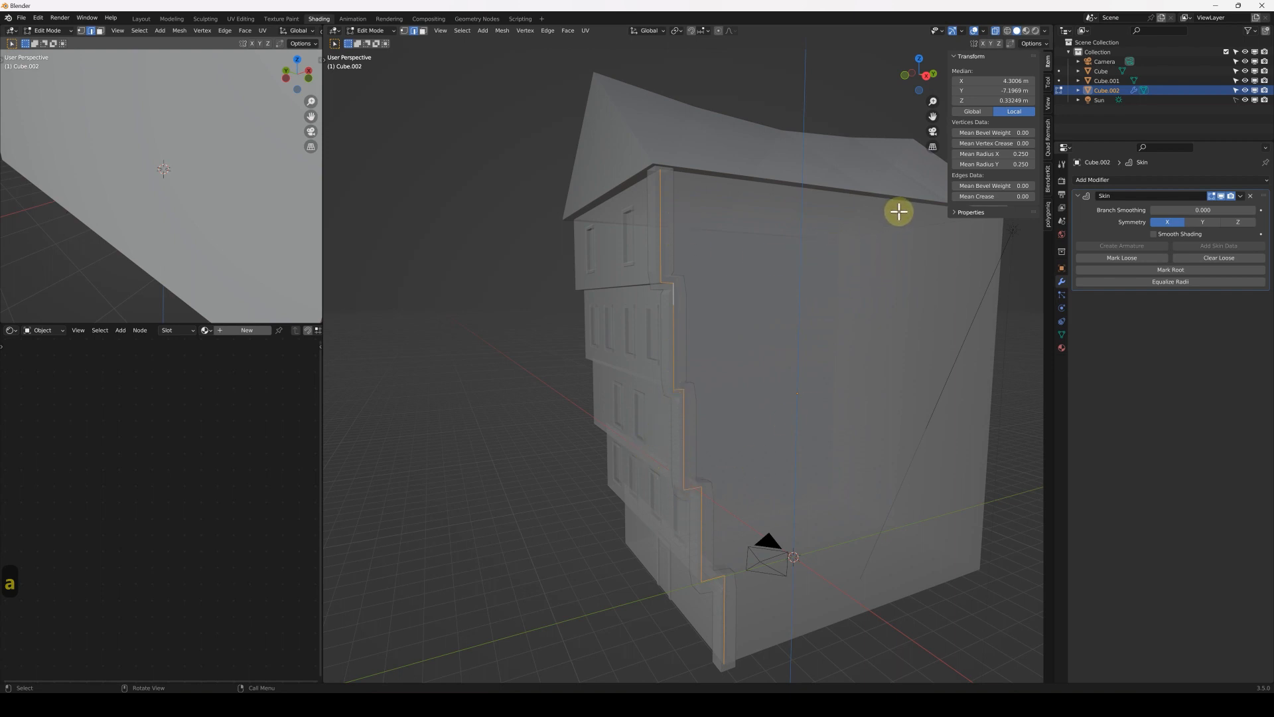
pyautogui.press('s')
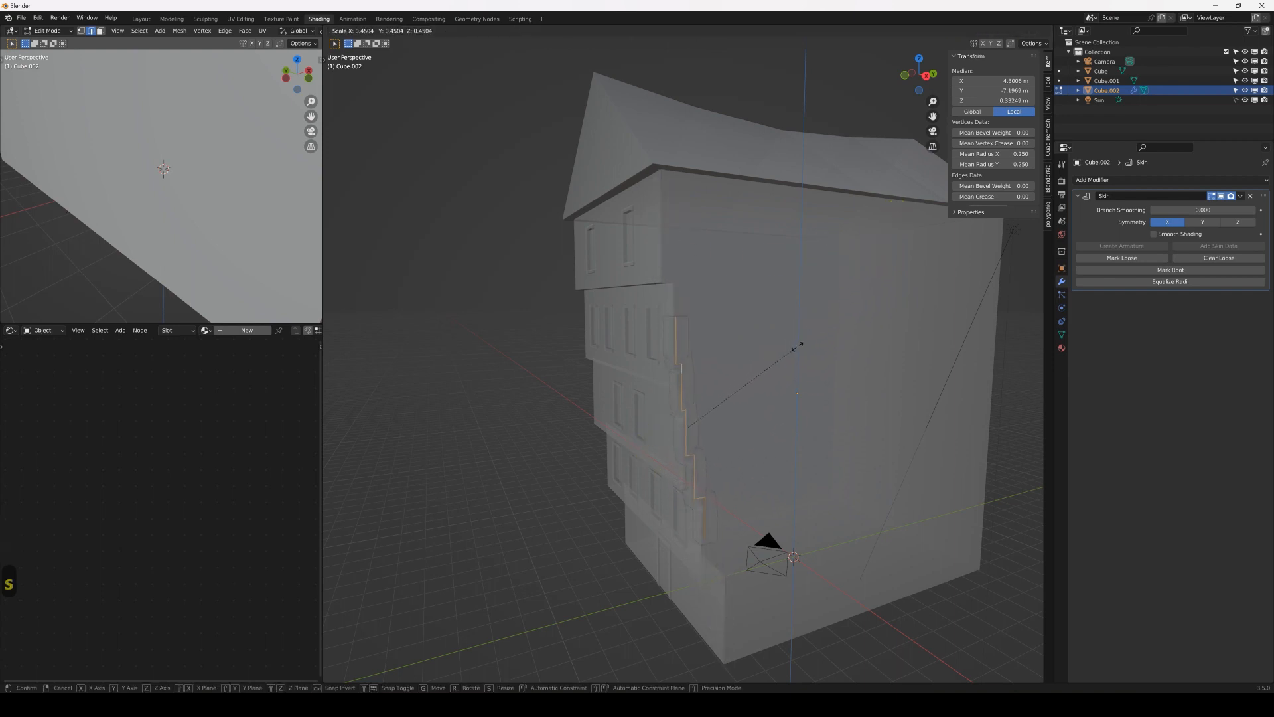
pyautogui.rightClick(751, 317)
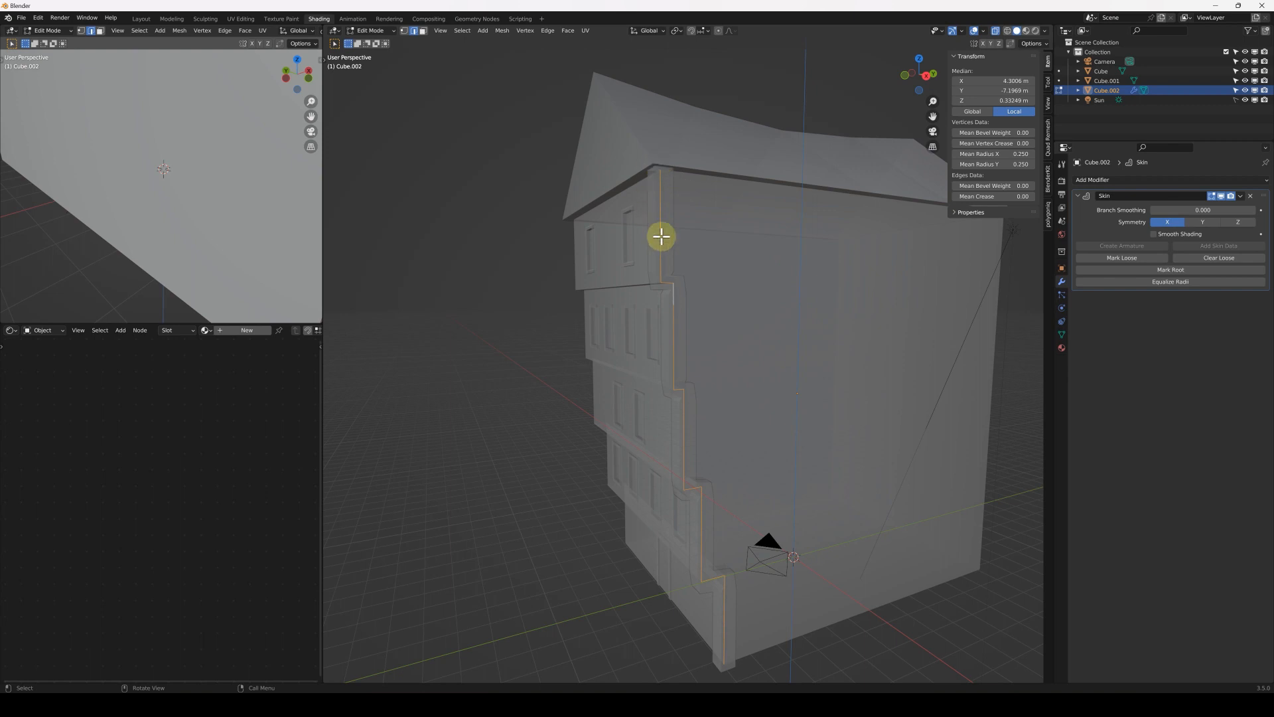
# - Switch to vertex selection and try a Skin Resize on all of the beam's vertices
pyautogui.click(402, 32)
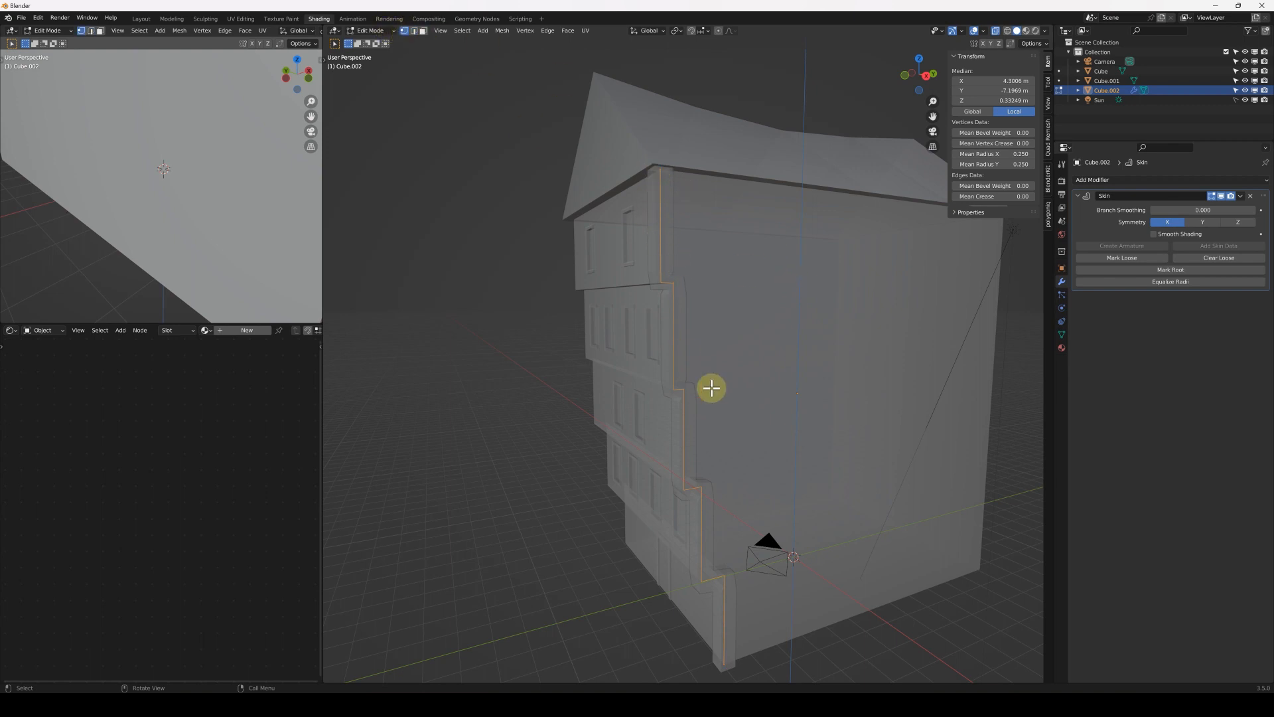
pyautogui.hotkey('ctrl', 'a')
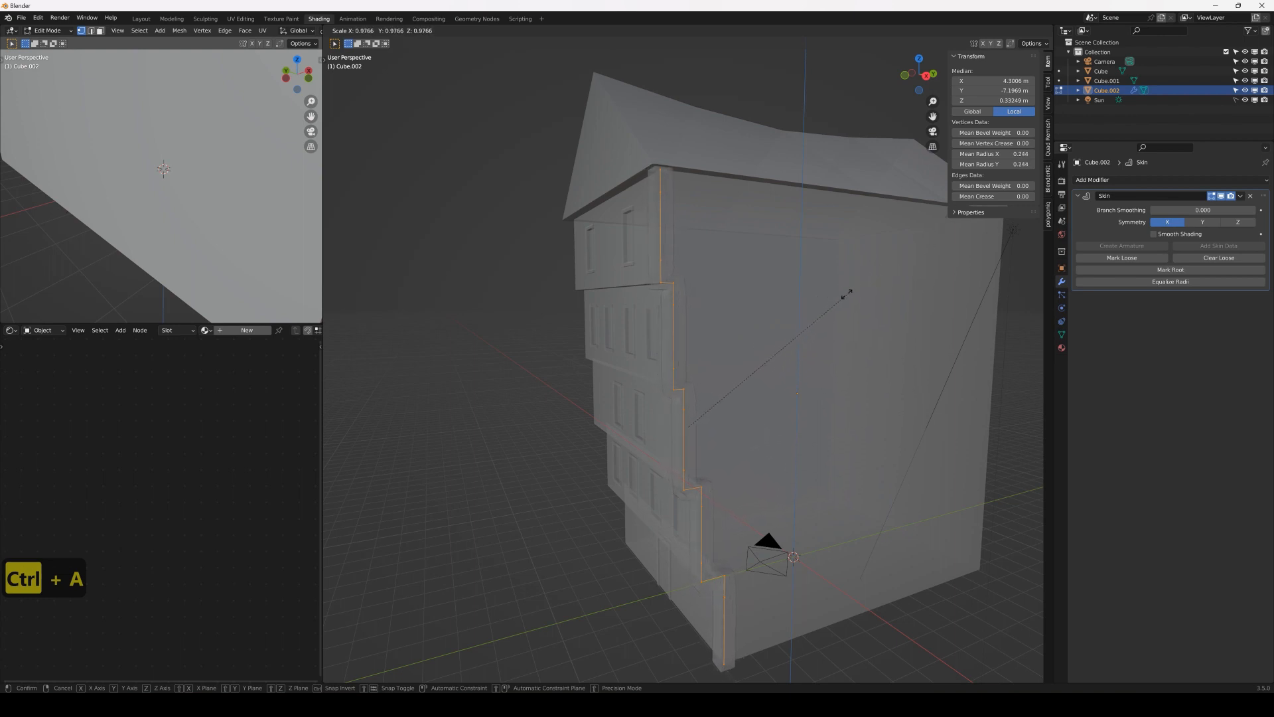
pyautogui.rightClick(862, 259)
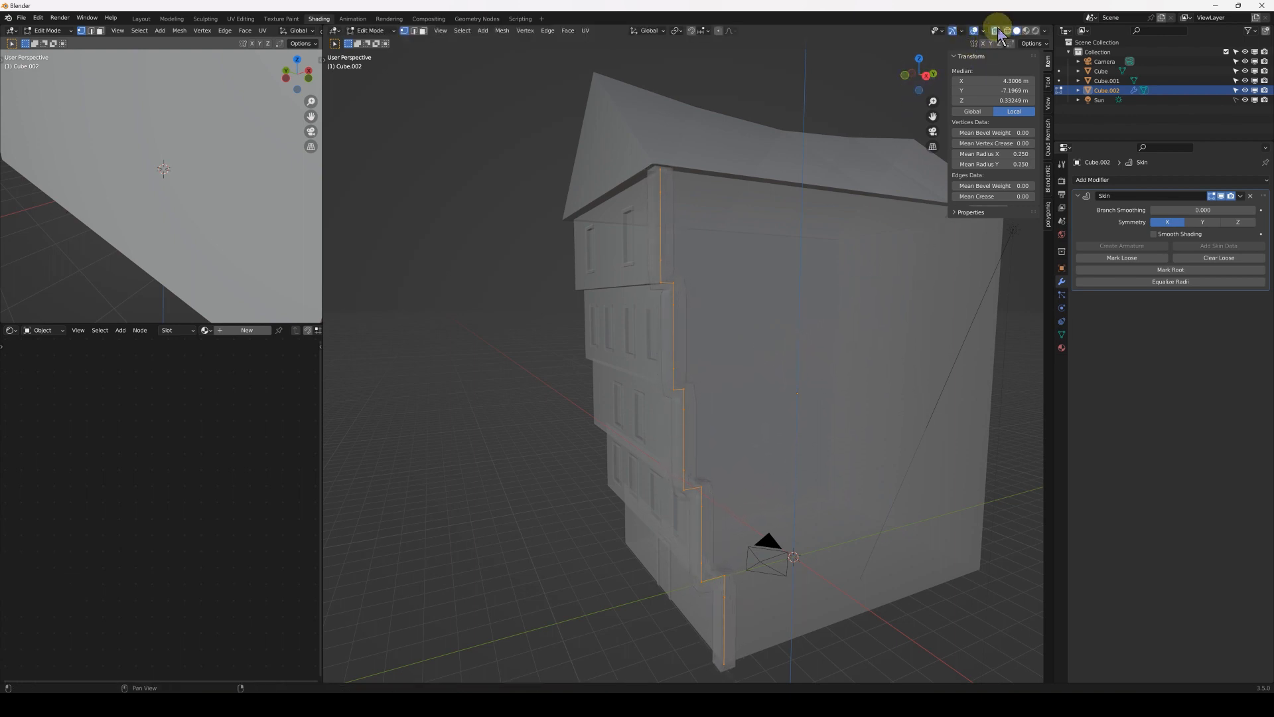
# - Turn off X-ray display, toggling it on and off to compare how the beam shows against the building
pyautogui.click(997, 31)
pyautogui.moveTo(697, 318); pyautogui.dragTo(792, 315, button='middle')
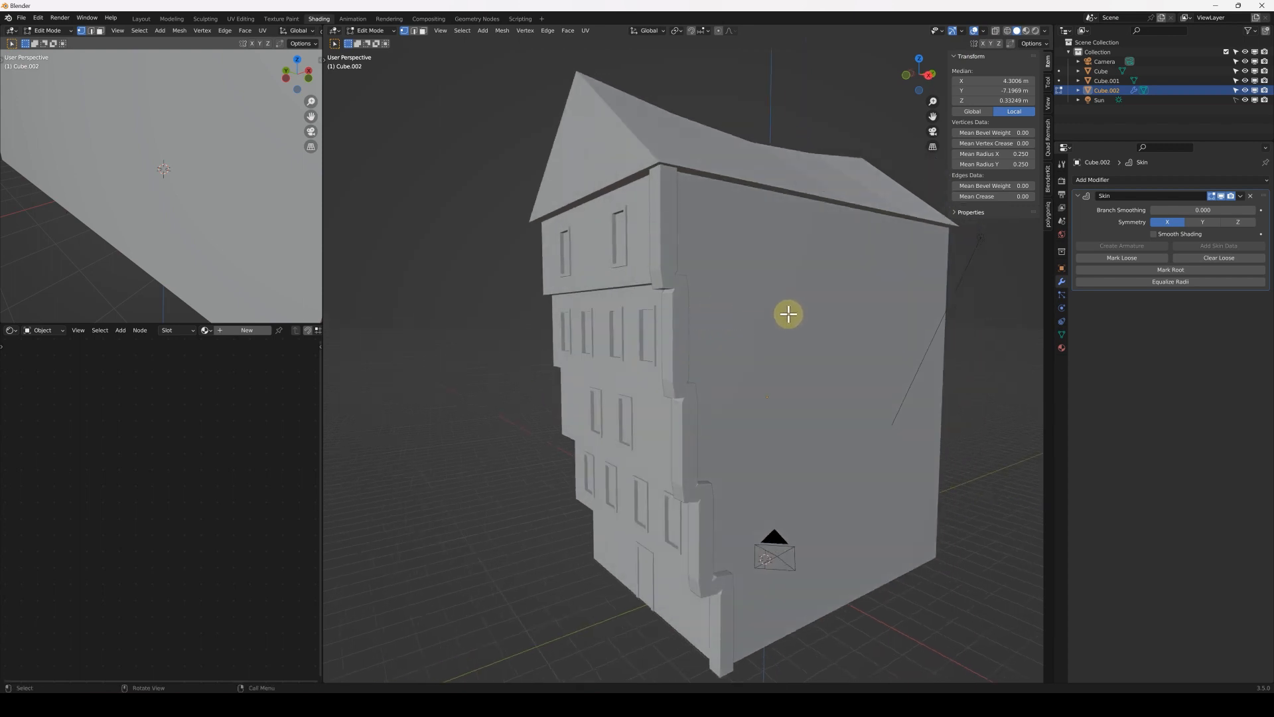
pyautogui.hotkey('alt', 'z')
pyautogui.hotkey('alt', 'z')
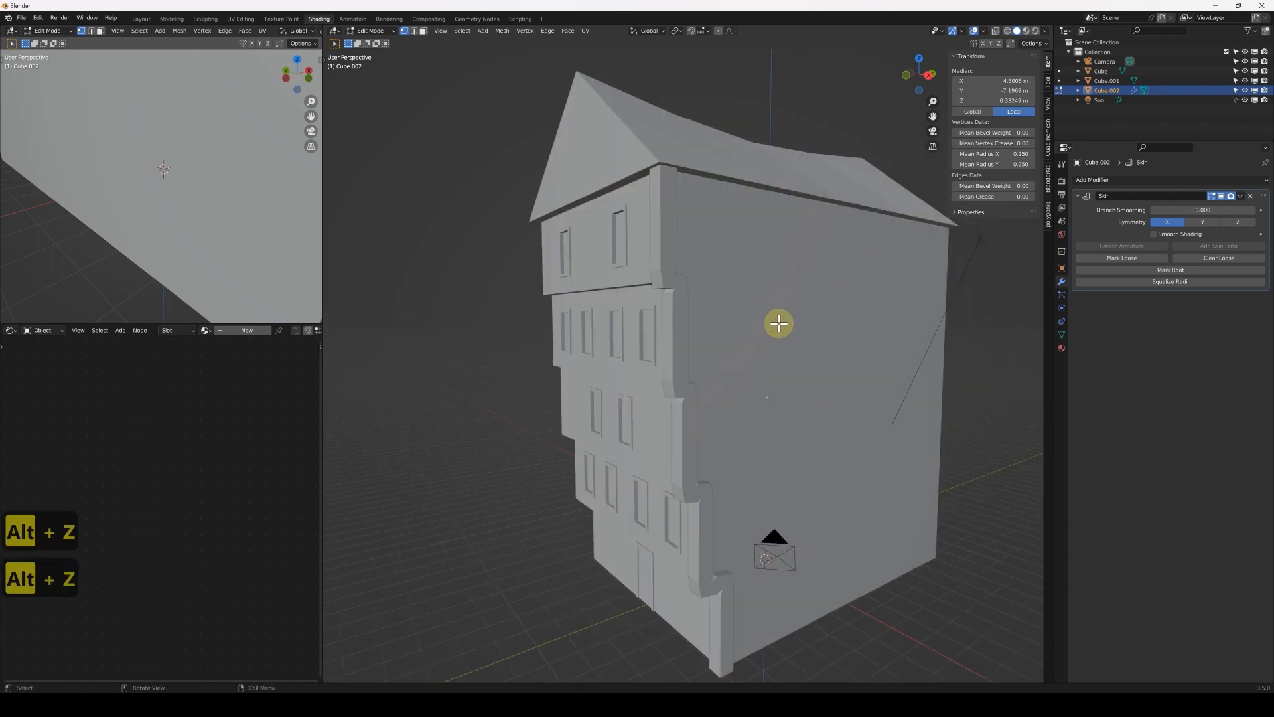
pyautogui.hotkey('alt', 'z')
pyautogui.hotkey('alt', 'z')
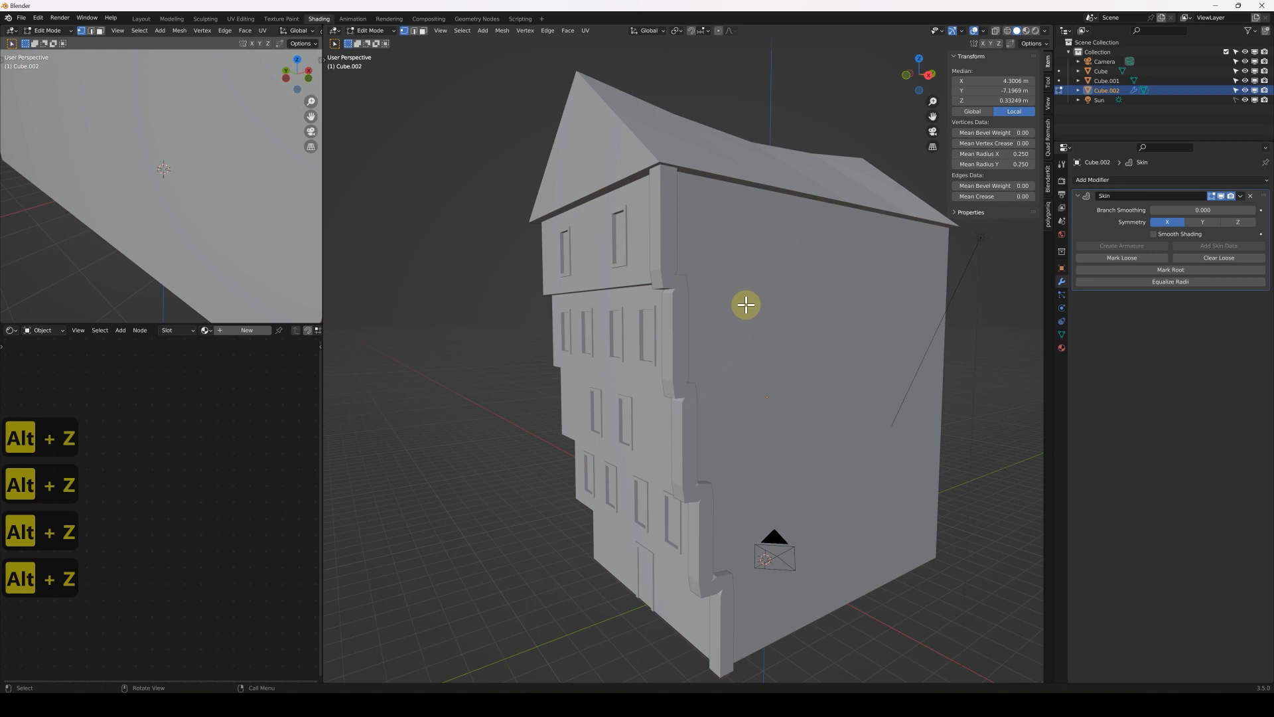
pyautogui.hotkey('alt', 'z')
pyautogui.hotkey('alt', 'z')
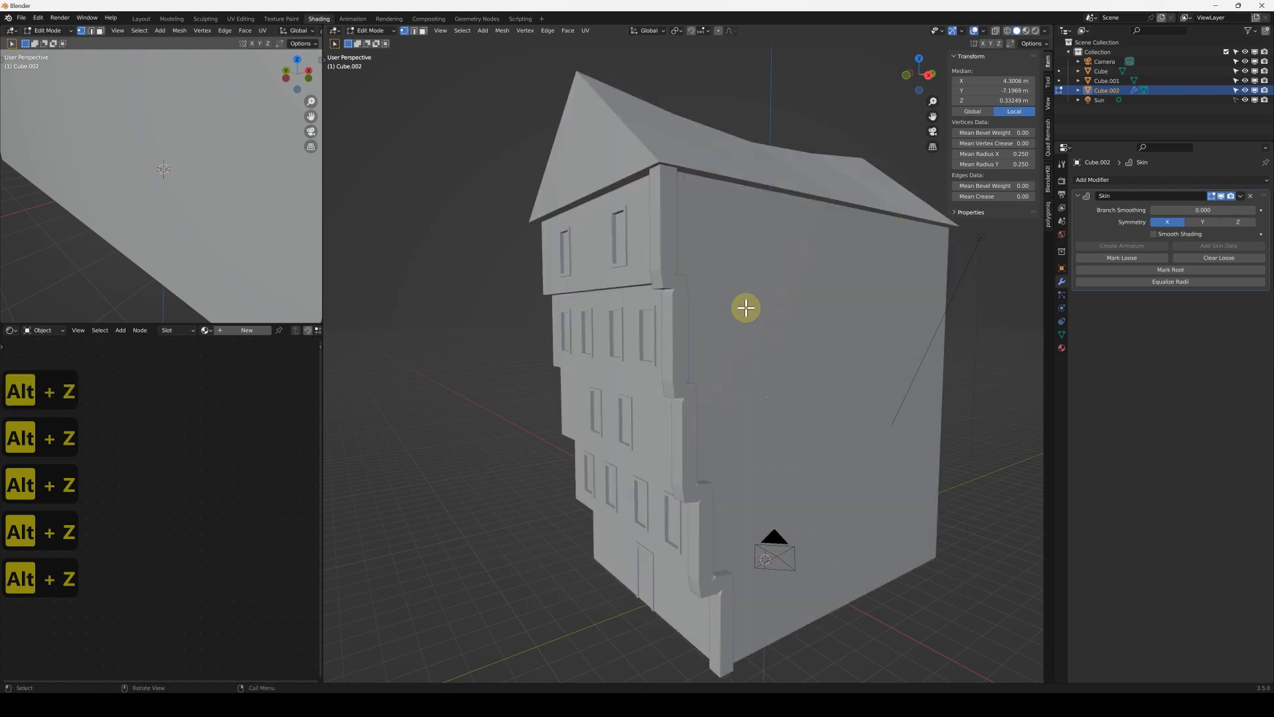
# - Shrink the skin radius of all the beam's vertices to about 0.084 with Skin Resize and return to Object Mode
pyautogui.hotkey('ctrl', 'a')
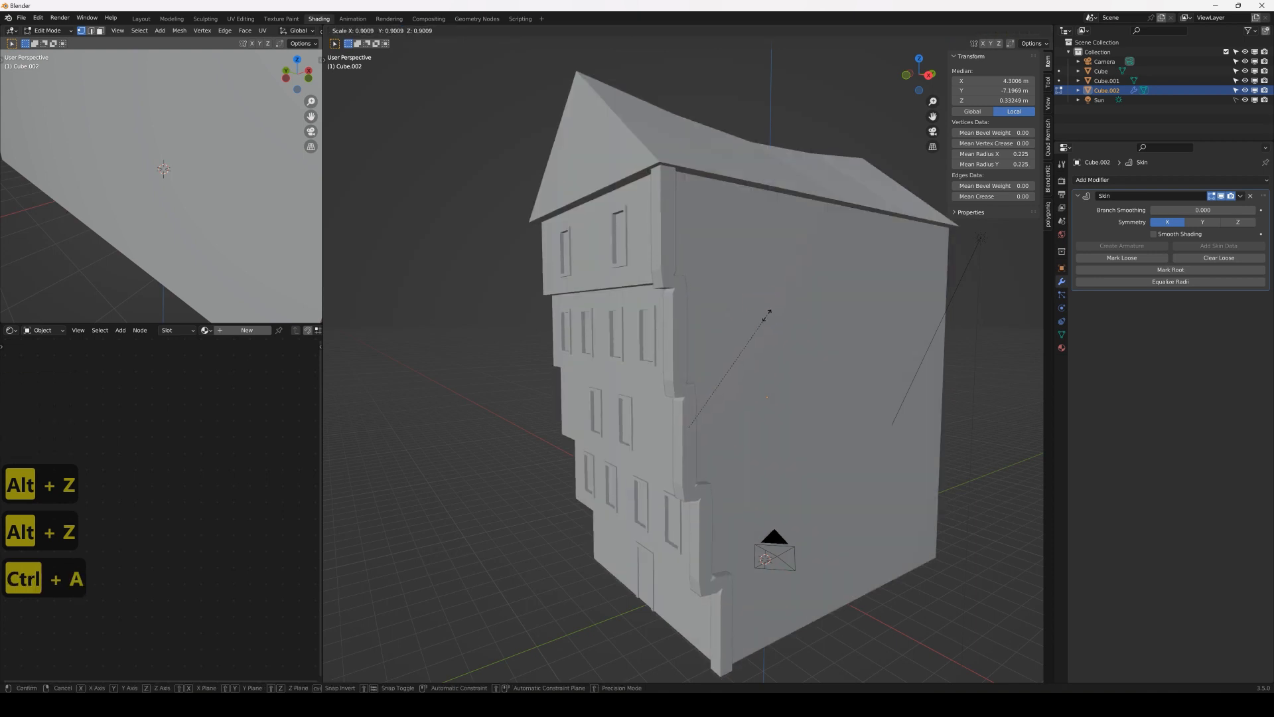
pyautogui.click(719, 387)
pyautogui.moveTo(671, 323); pyautogui.dragTo(791, 309, button='middle')
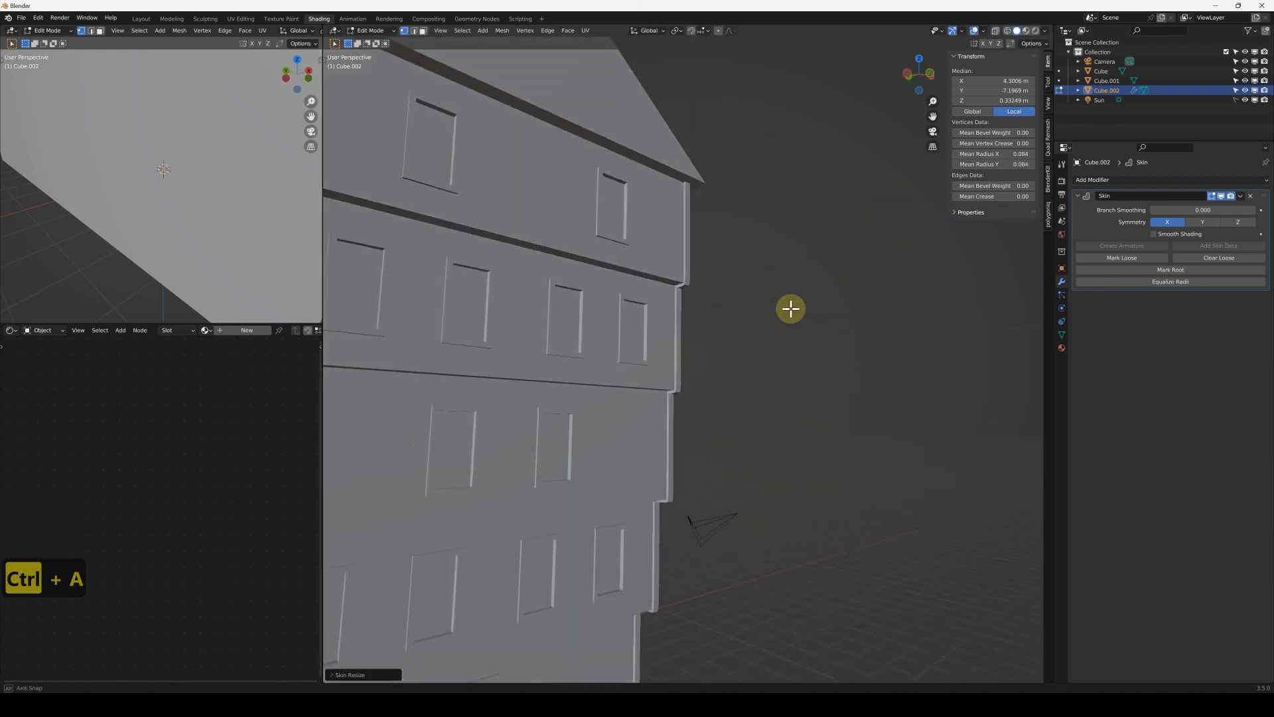
pyautogui.press('Tab')
pyautogui.moveTo(697, 319); pyautogui.dragTo(735, 333, button='middle')
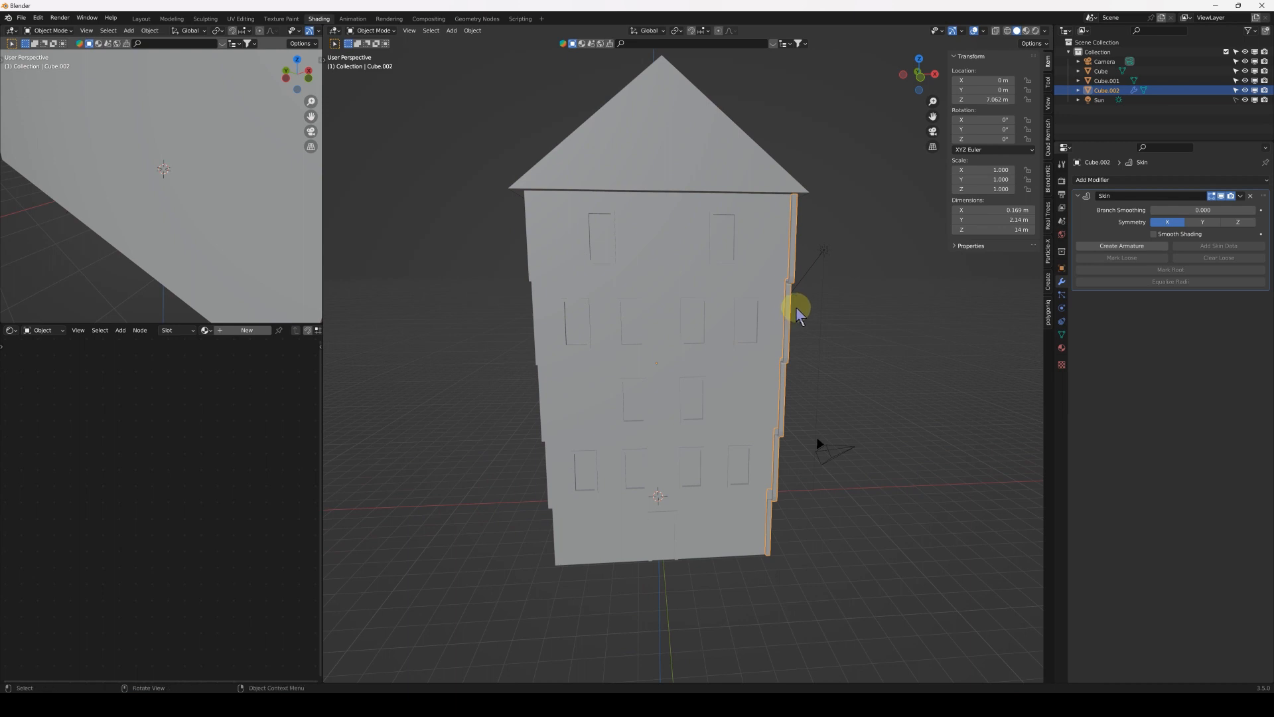
# - Try placing a linked duplicate of the corner beam along the X axis past the facade's opposite corner, and delete the duplicate
pyautogui.hotkey('alt', 'd')
pyautogui.press('x')
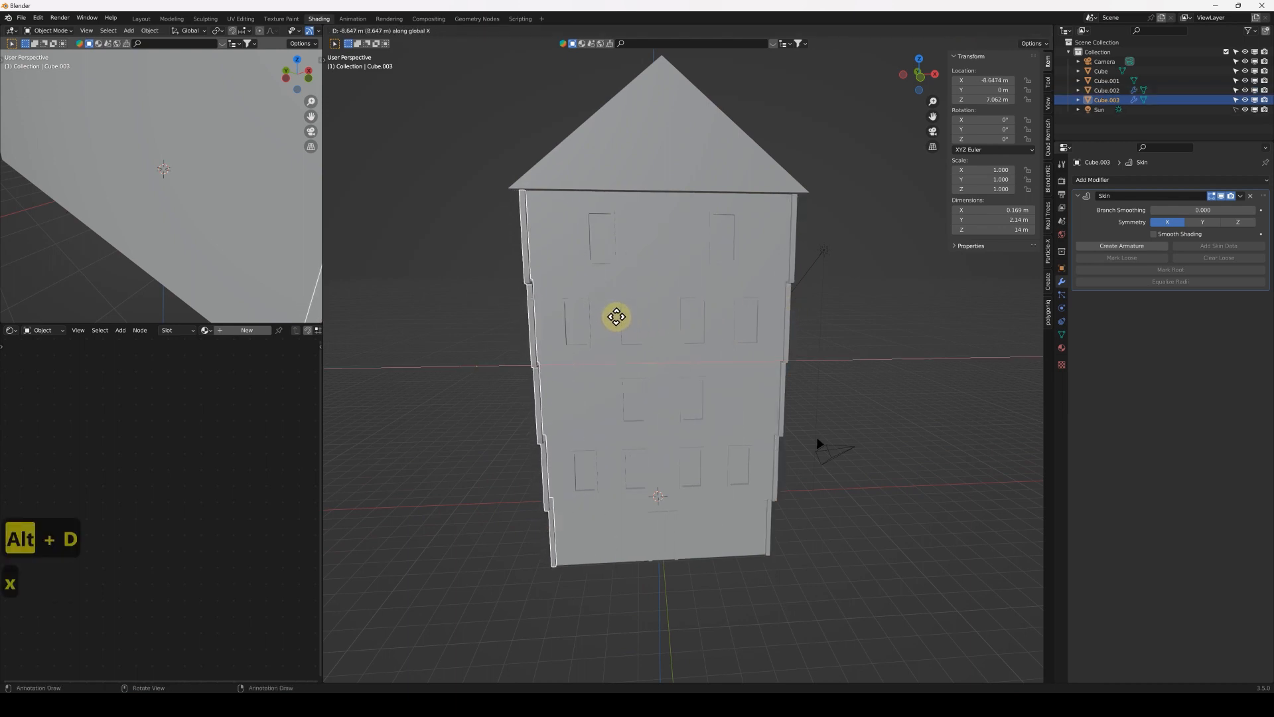
pyautogui.click(584, 321)
pyautogui.press('x')
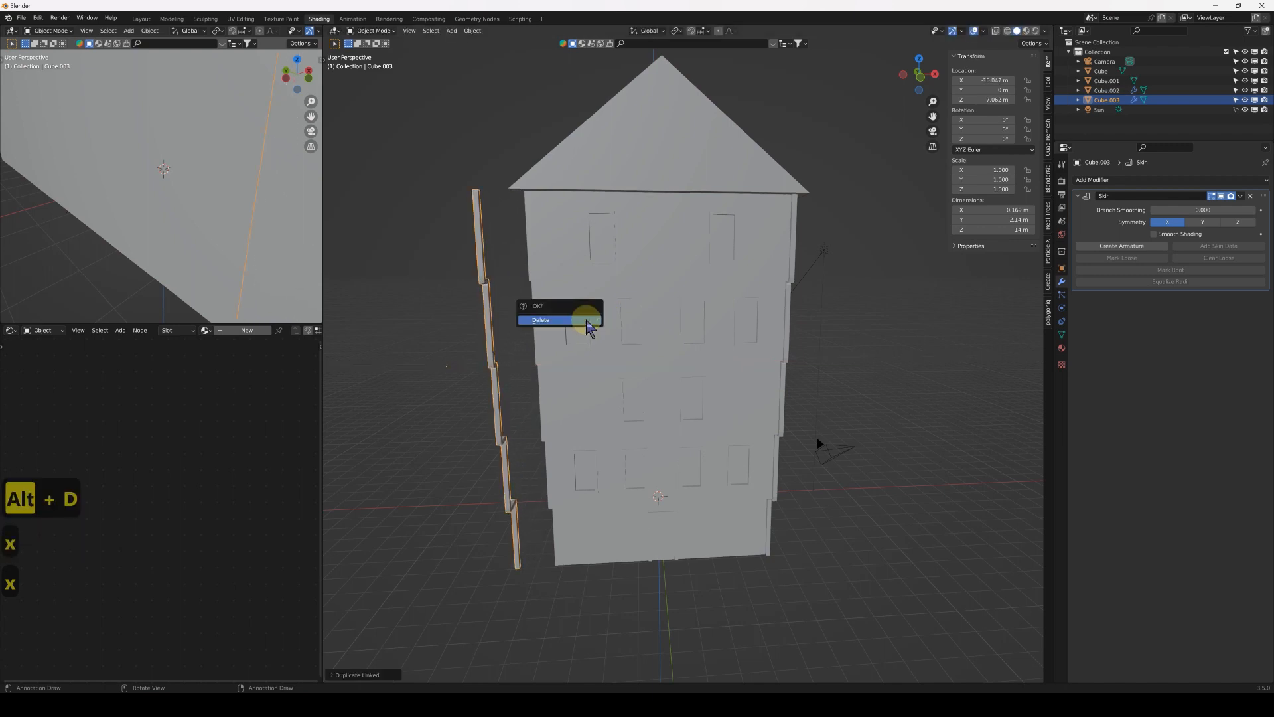
pyautogui.click(588, 321)
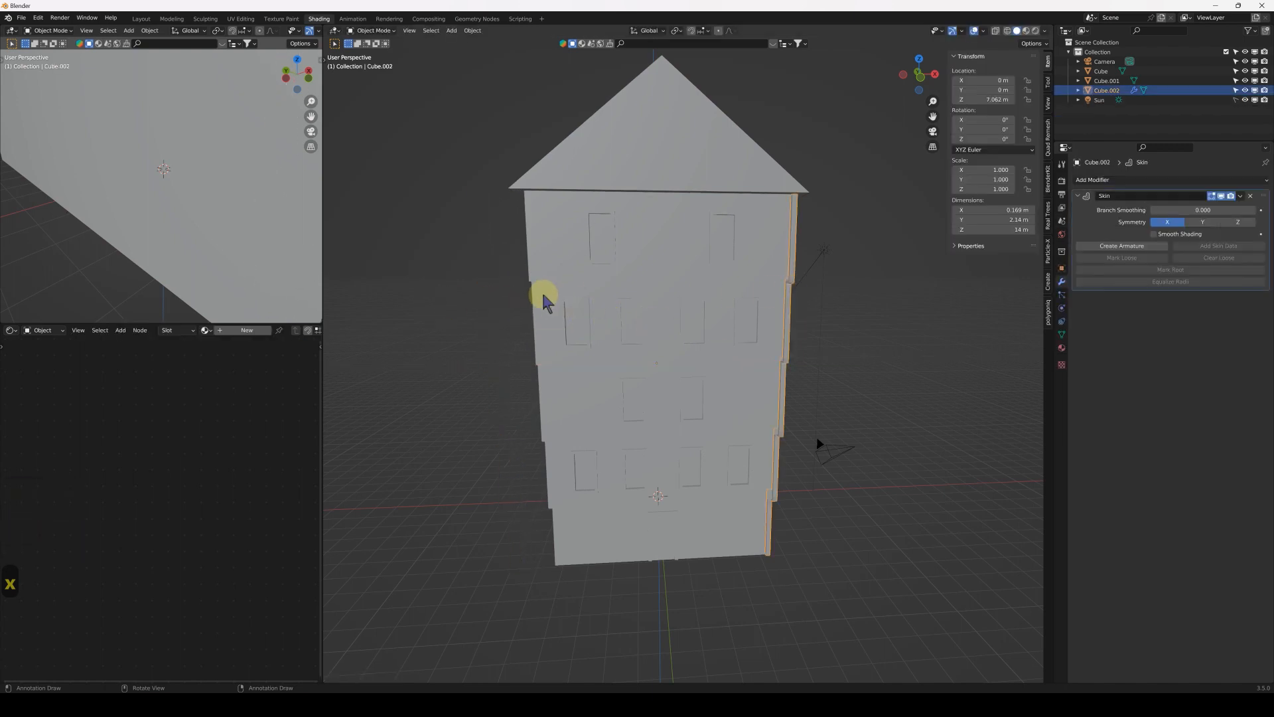
# - Examine the roof's and building's origin points from the front and side, checking the Origins viewport overlay option and leaving the building selected
pyautogui.moveTo(744, 272); pyautogui.dragTo(731, 269, button='middle')
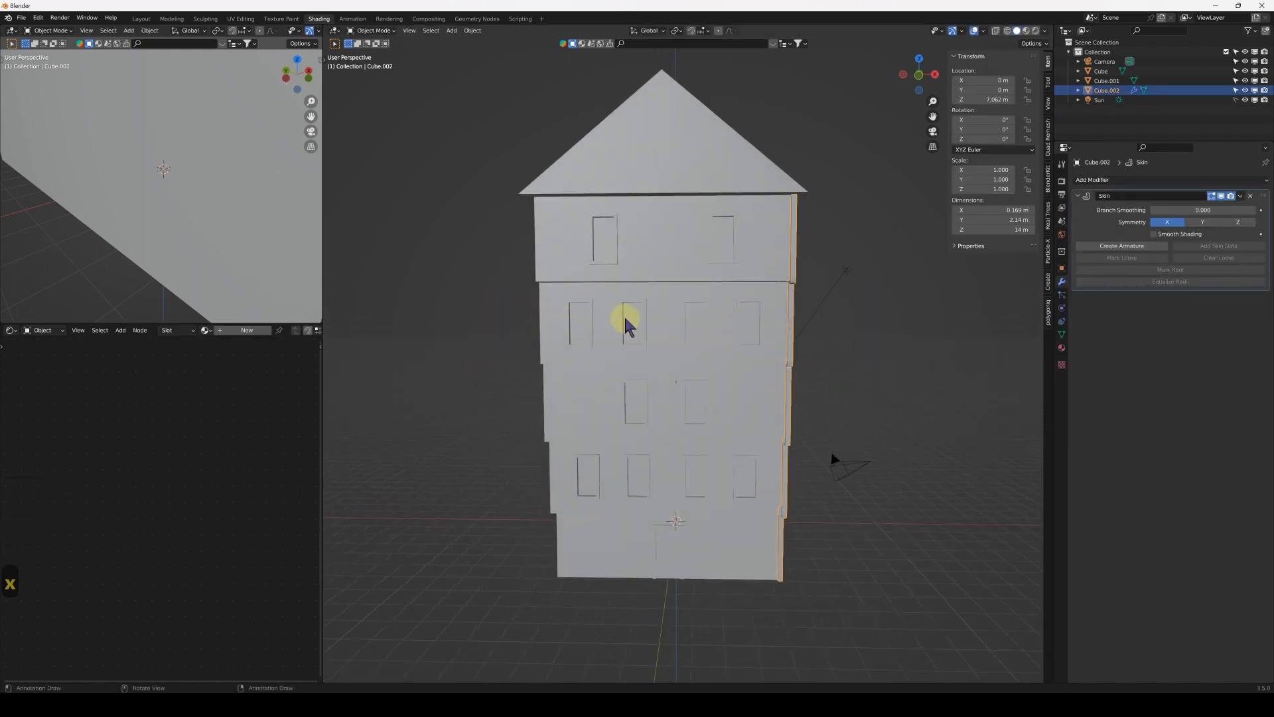
pyautogui.press('KP_1')
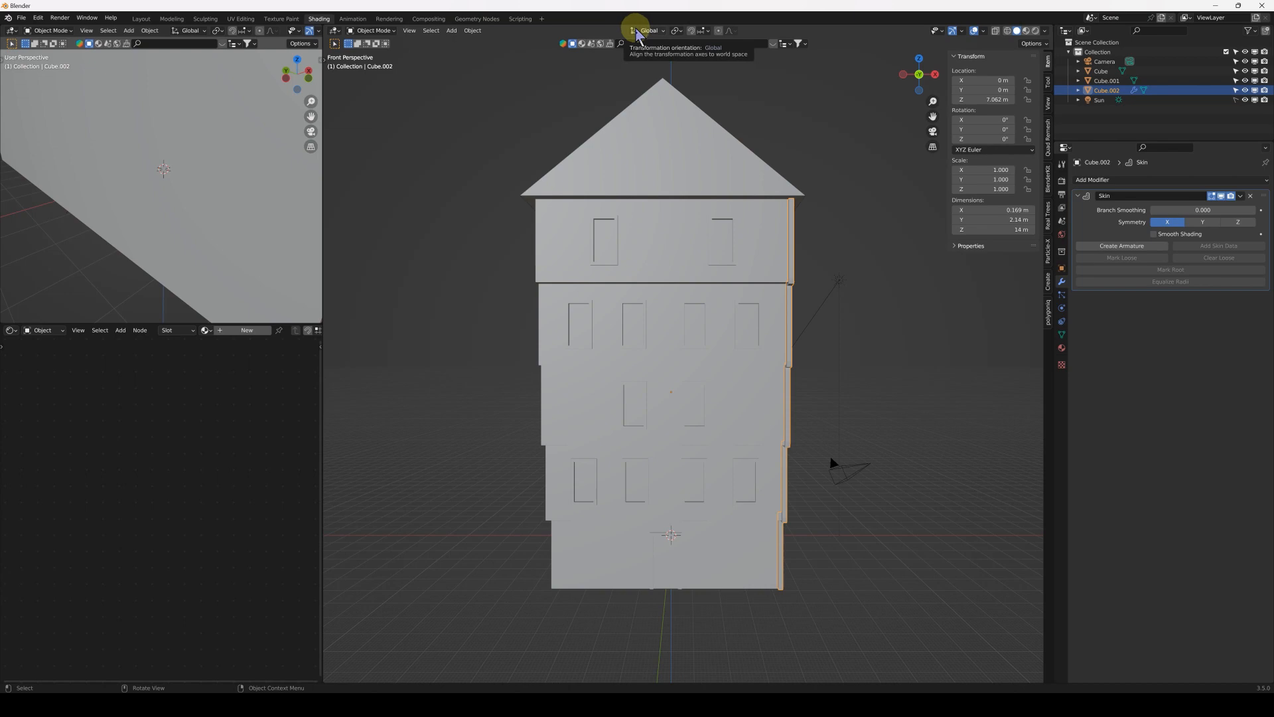
pyautogui.click(662, 164)
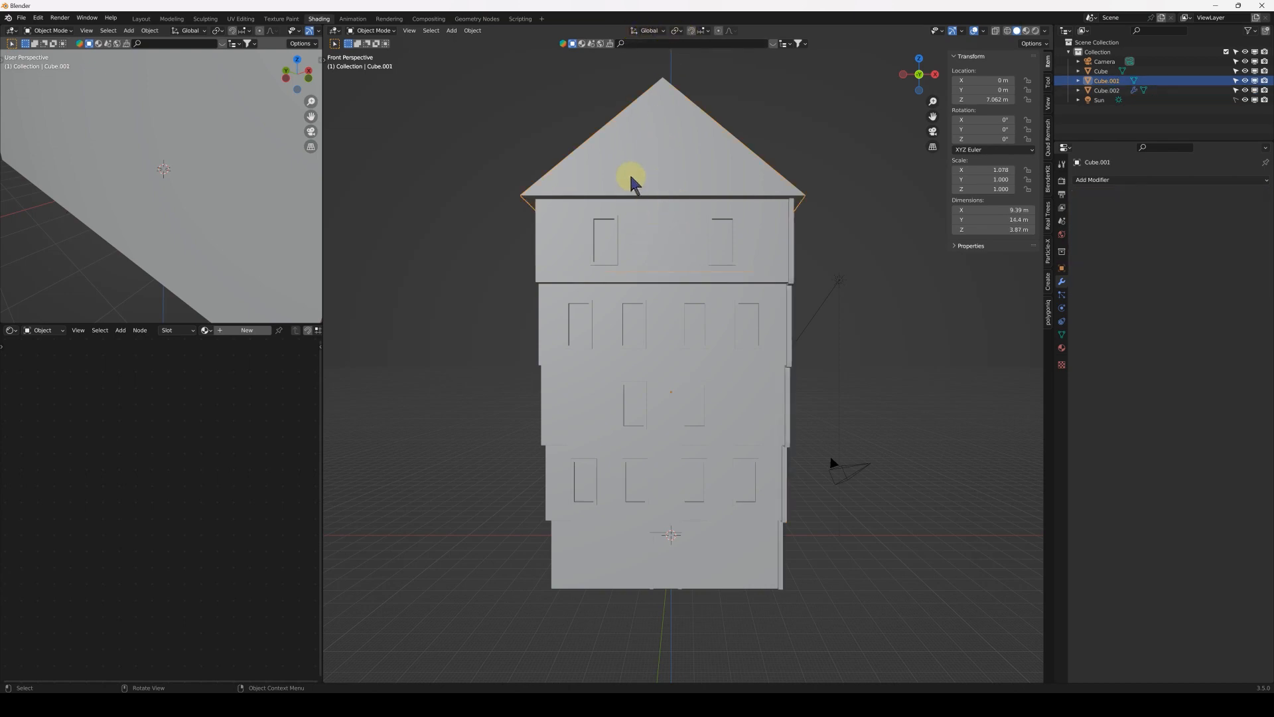
pyautogui.click(984, 31)
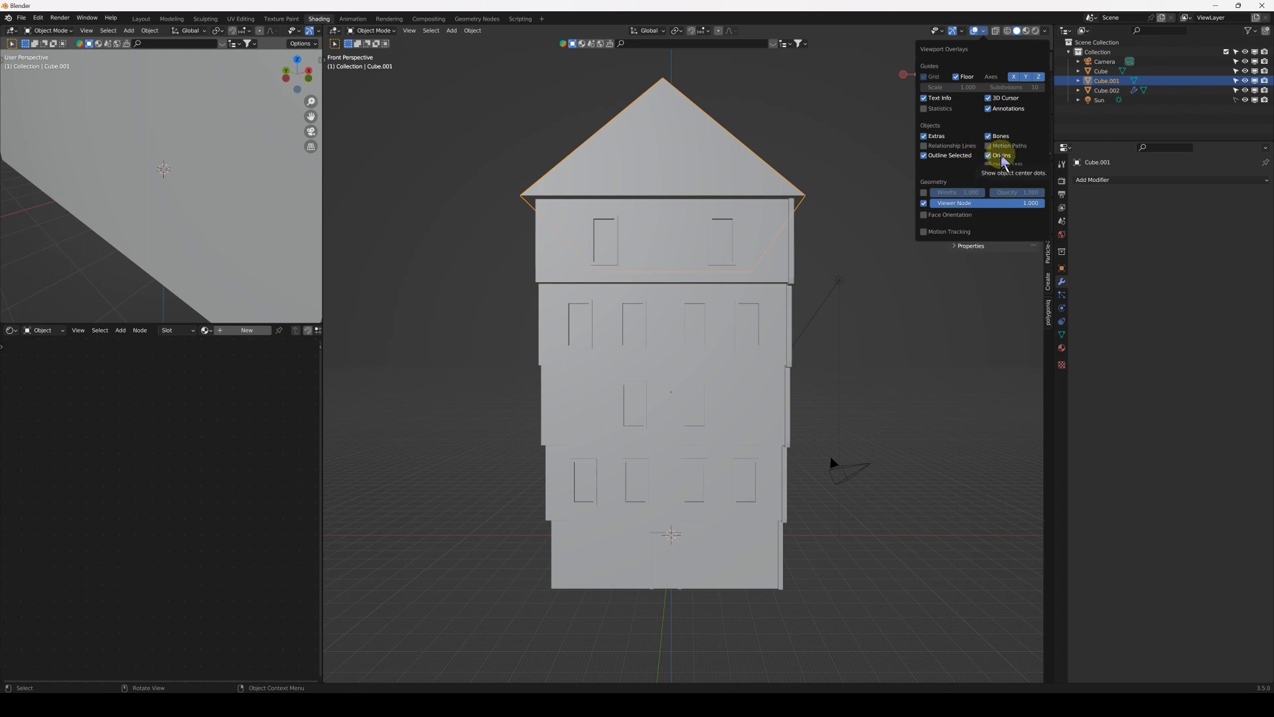
pyautogui.click(705, 357)
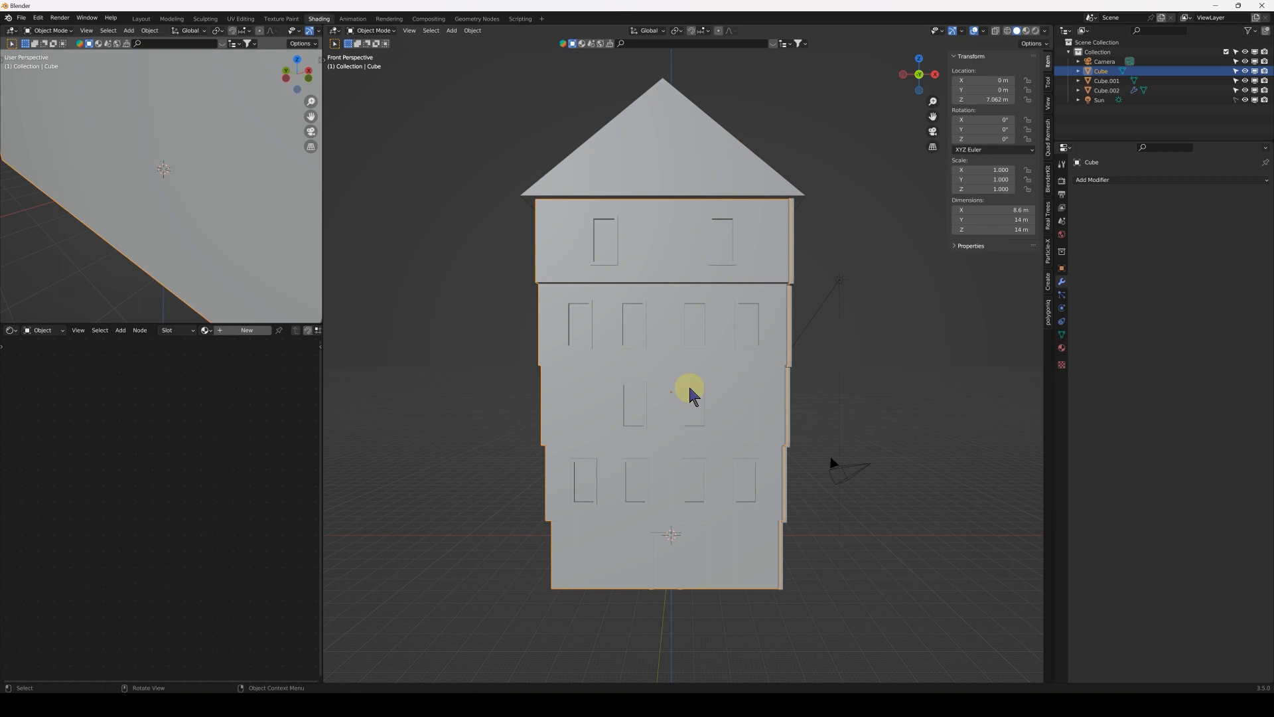
pyautogui.moveTo(690, 391); pyautogui.dragTo(669, 428, button='middle')
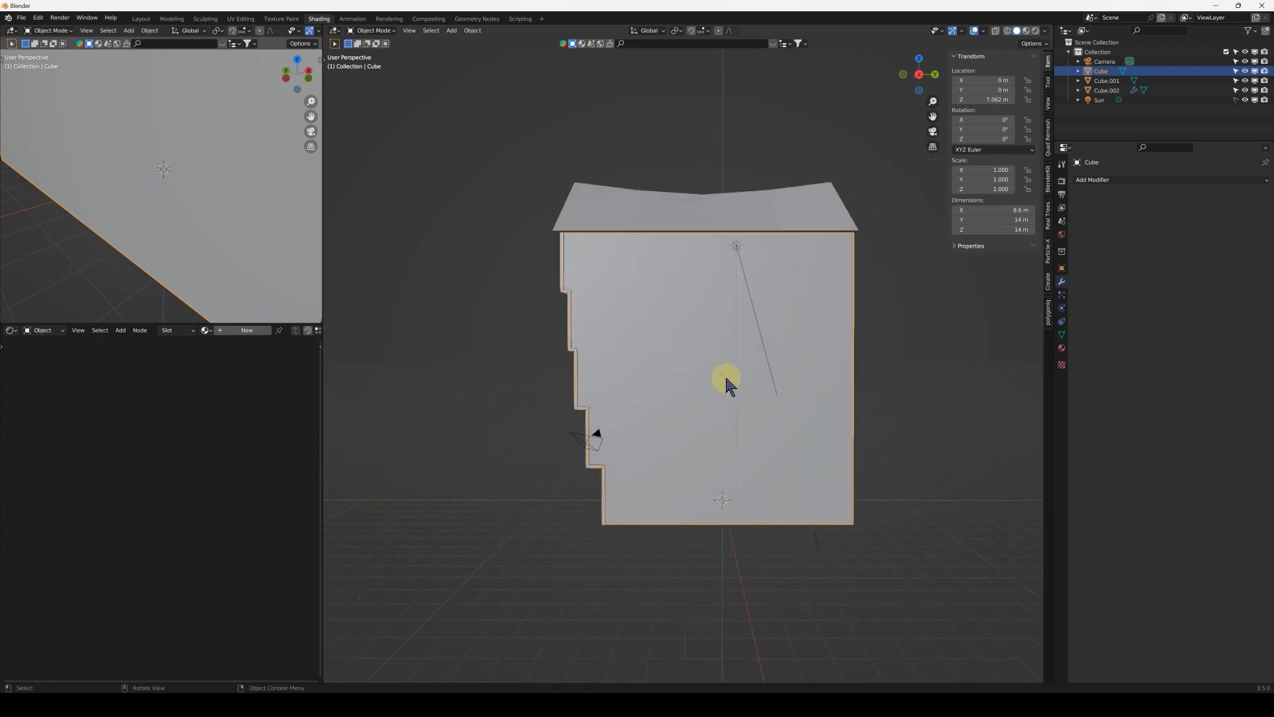
pyautogui.scroll(7, 726, 381)
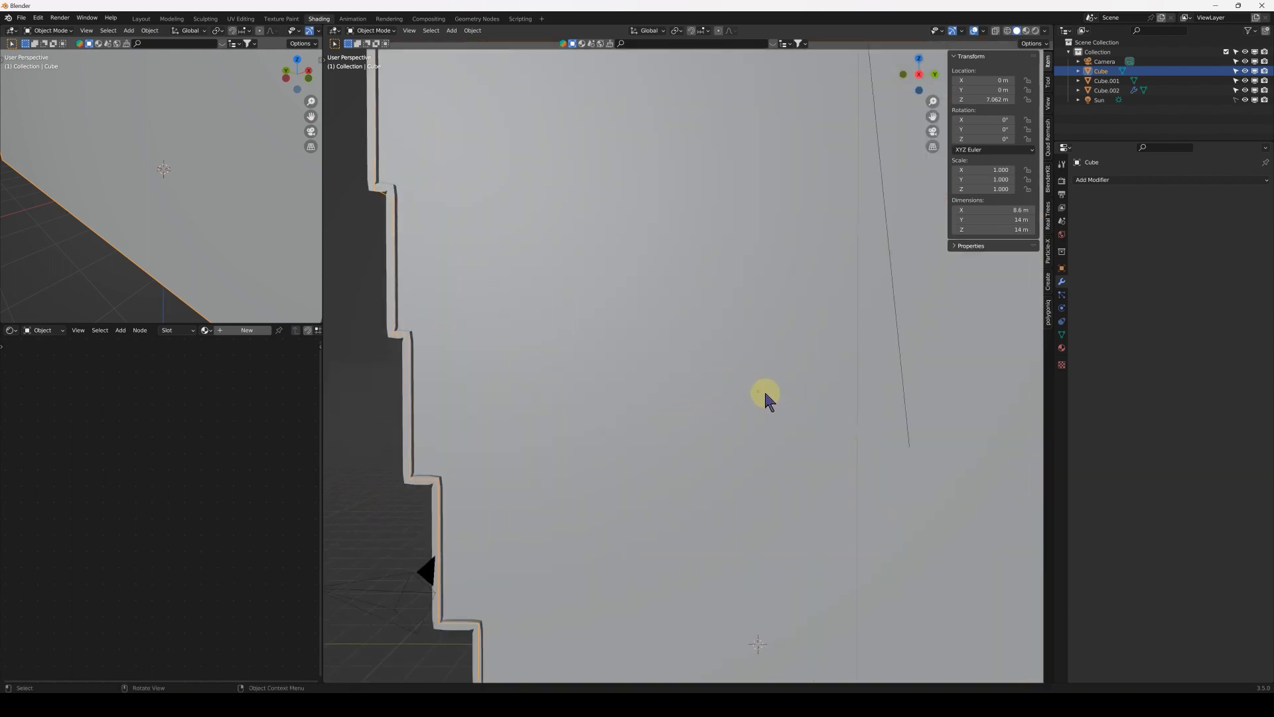
pyautogui.scroll(-5, 766, 399)
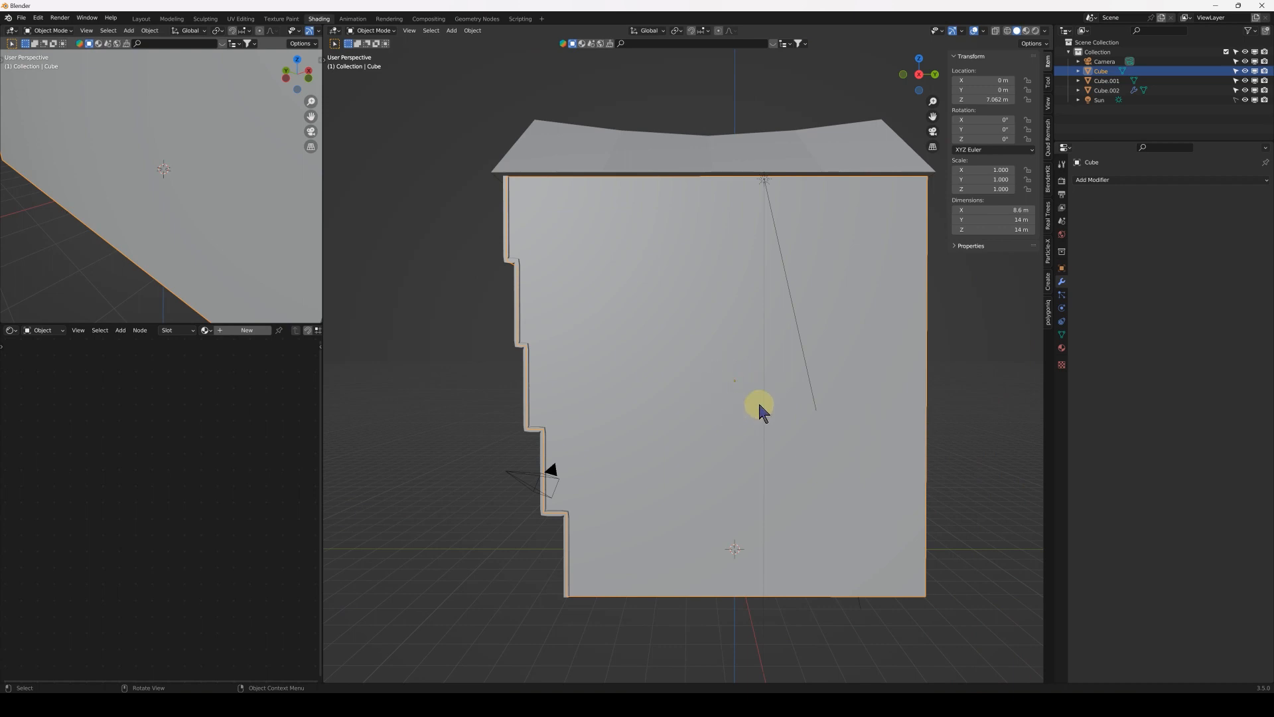
# - Try rotating the building about its origin twice and scaling it along the X axis
pyautogui.press('r')
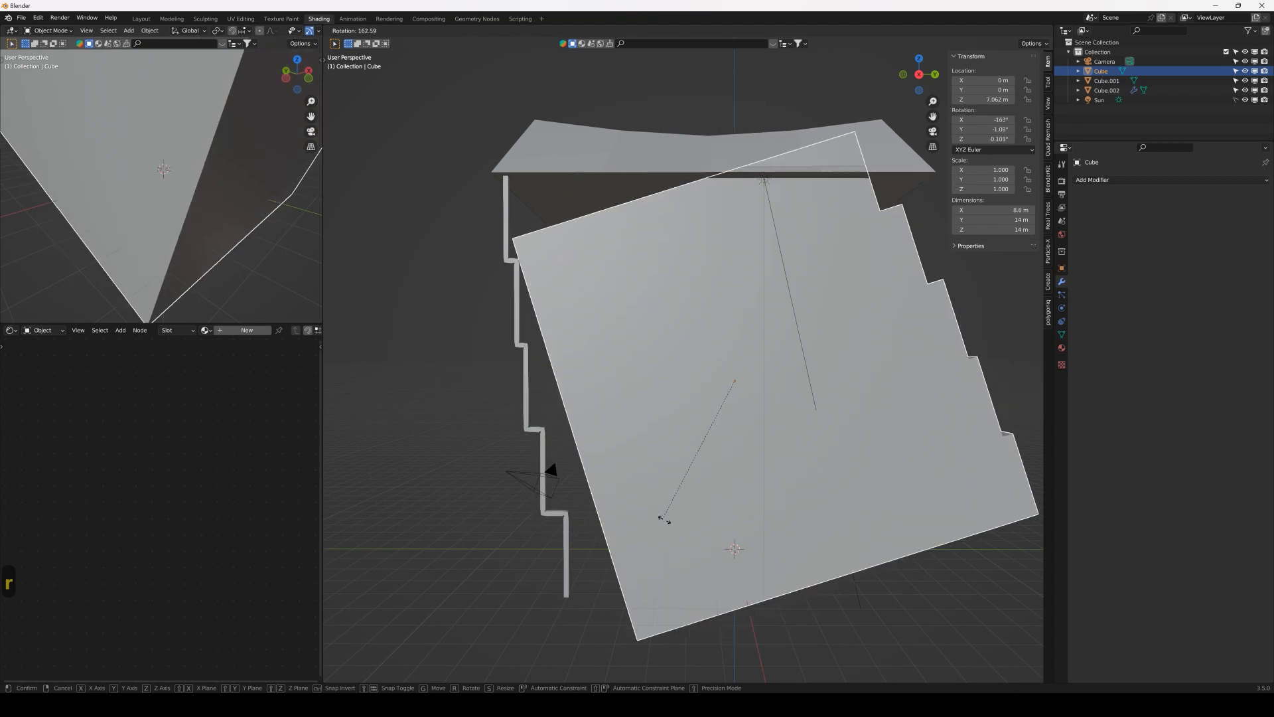
pyautogui.rightClick(890, 317)
pyautogui.press('r')
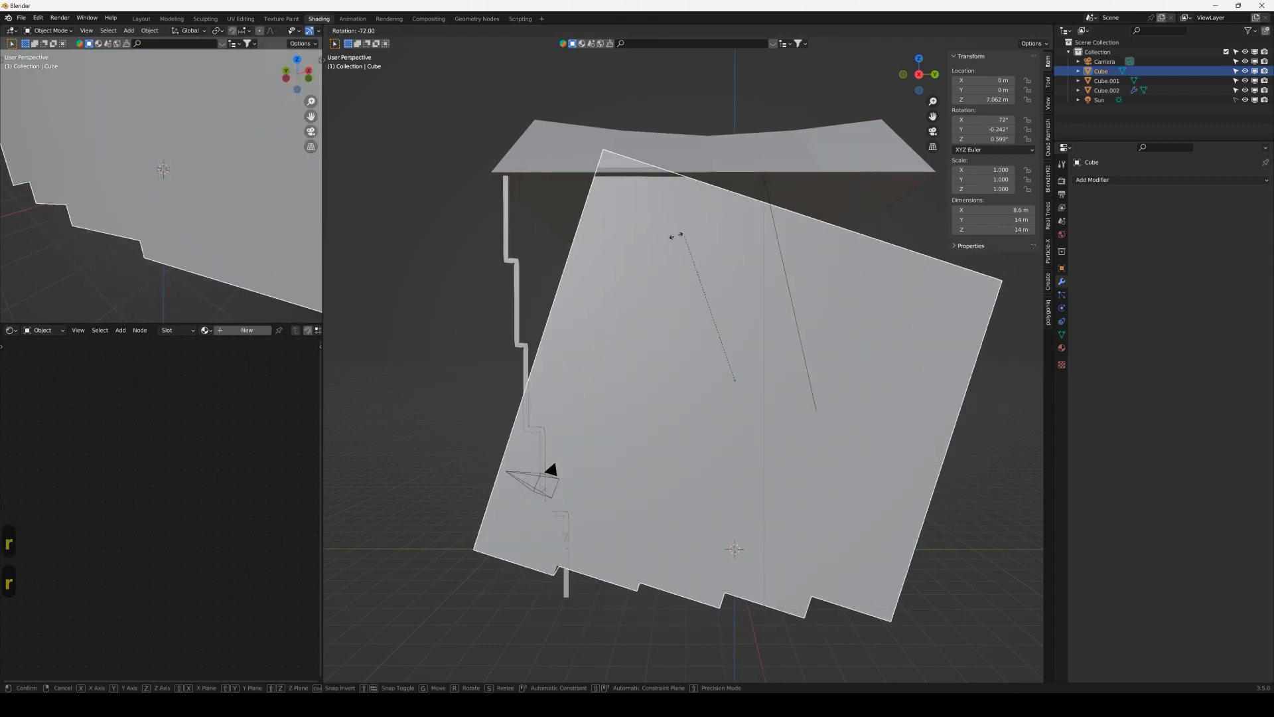
pyautogui.rightClick(748, 237)
pyautogui.press('s')
pyautogui.press('x')
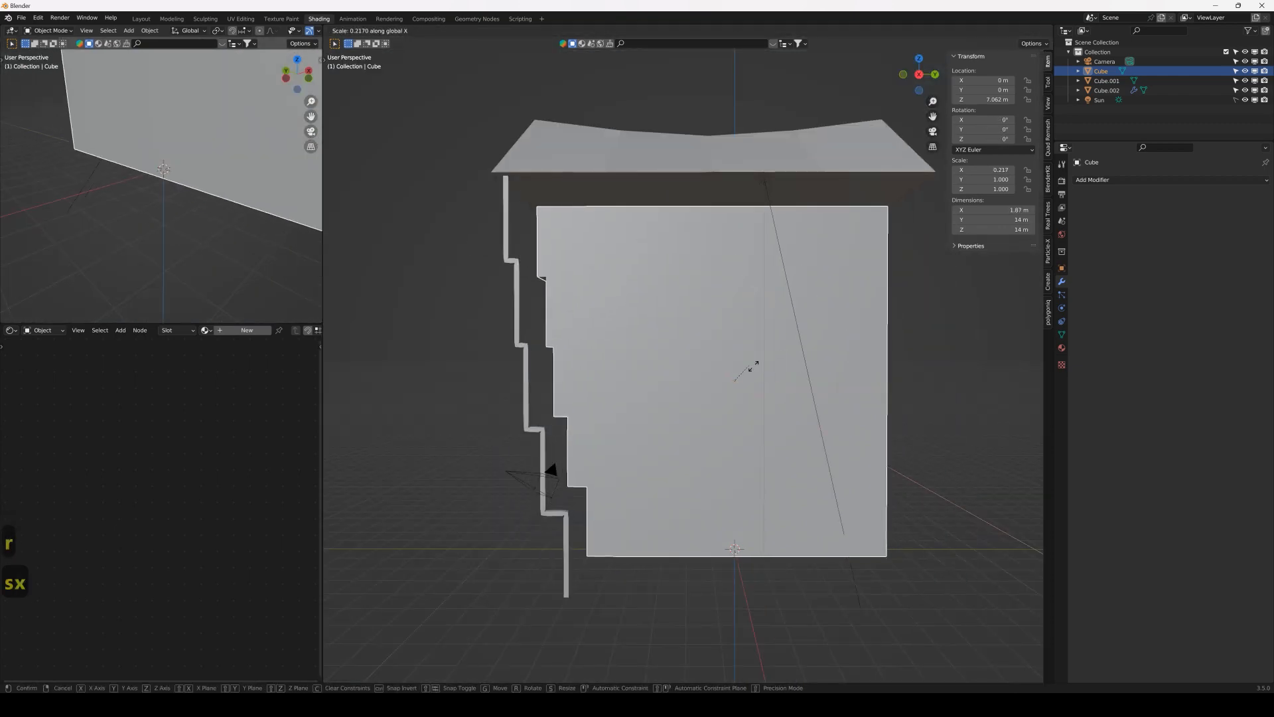
pyautogui.rightClick(847, 376)
# - Select the roof object and try moving it freely off the building
pyautogui.moveTo(665, 396); pyautogui.dragTo(771, 365, button='middle')
pyautogui.moveTo(648, 376); pyautogui.dragTo(778, 256, button='middle')
pyautogui.click(778, 255)
pyautogui.moveTo(785, 307); pyautogui.dragTo(690, 421, button='middle')
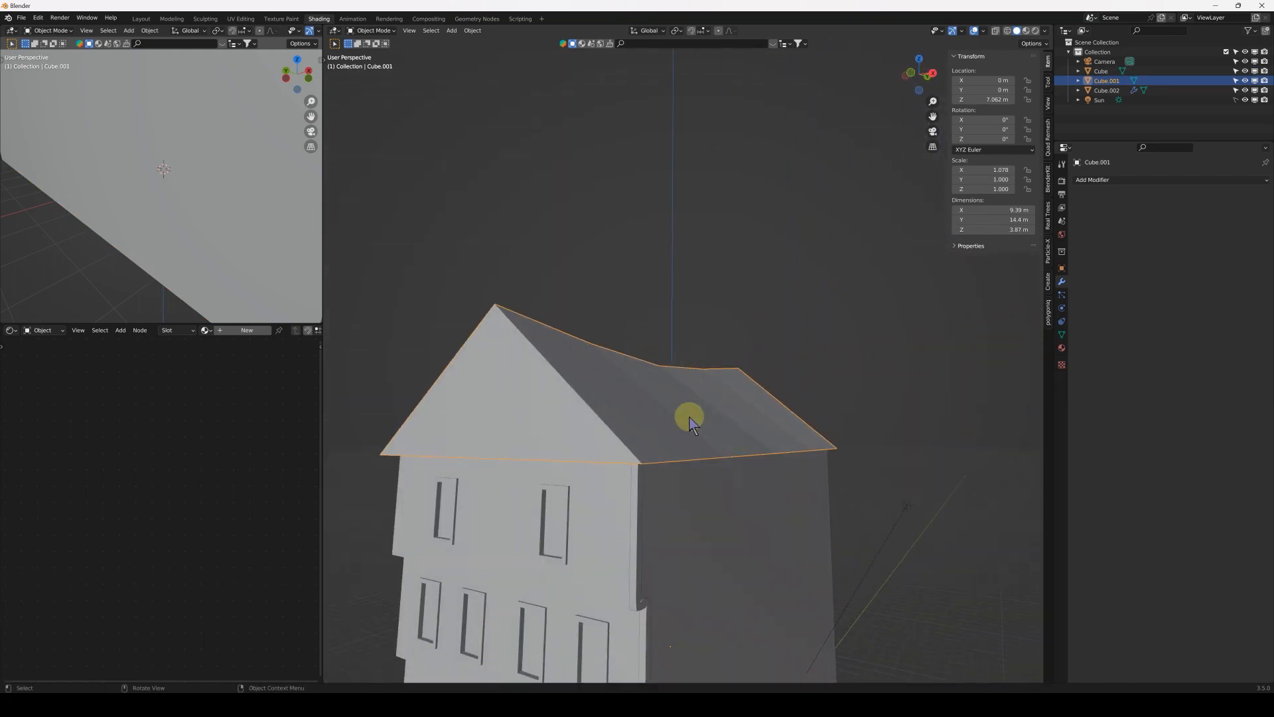
pyautogui.press('g')
pyautogui.rightClick(716, 398)
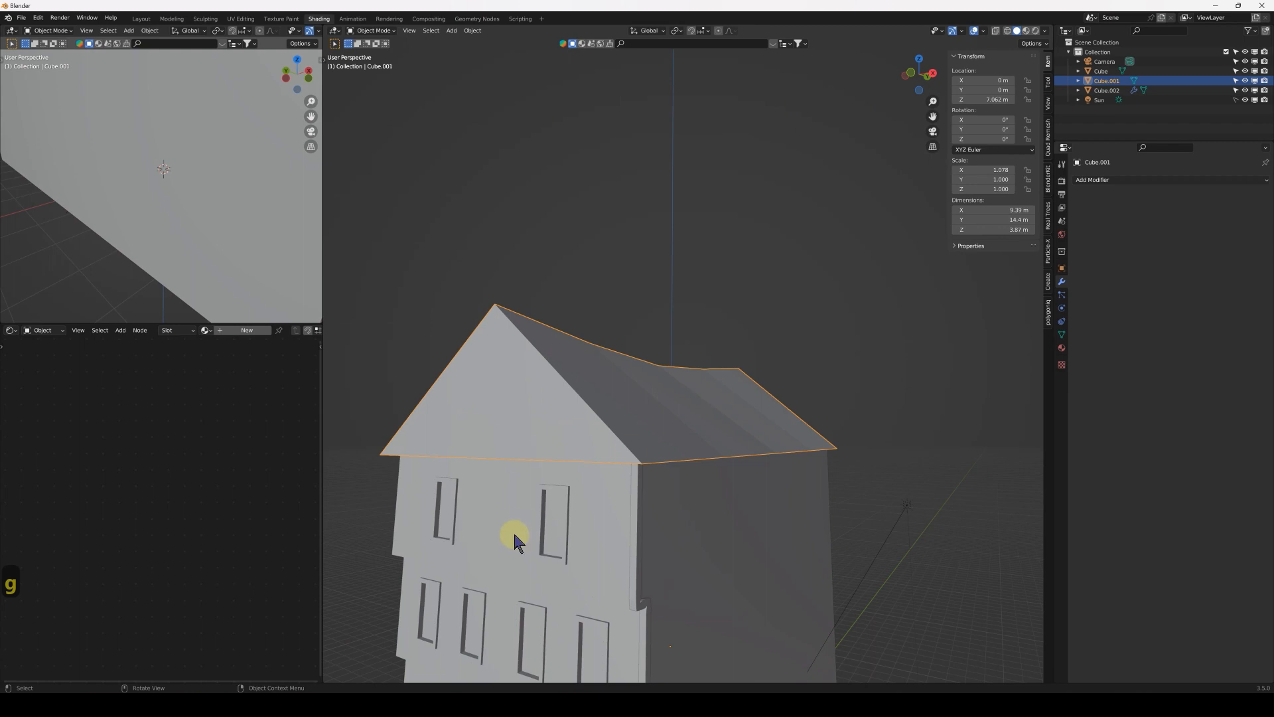
pyautogui.scroll(-6, 513, 531)
pyautogui.scroll(3, 577, 489)
pyautogui.scroll(3, 710, 461)
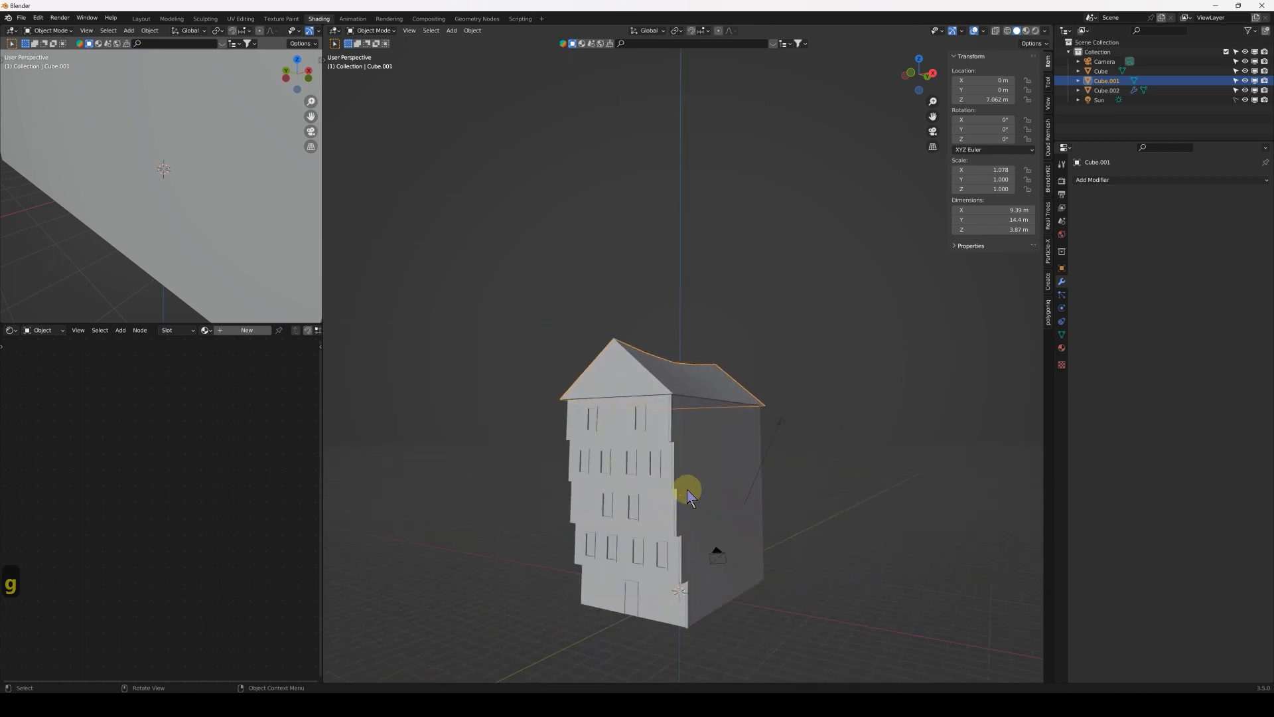
pyautogui.press('g')
pyautogui.rightClick(716, 498)
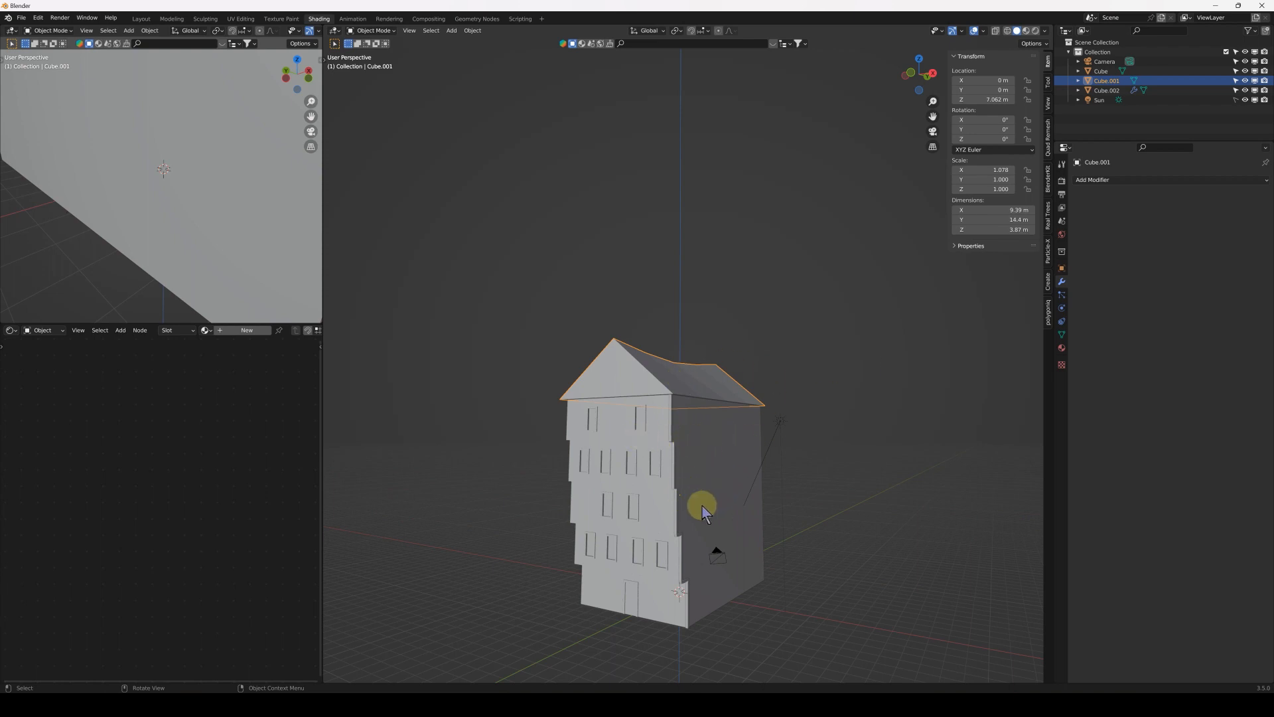
# - Try scaling the roof uniformly about its current origin
pyautogui.press('s')
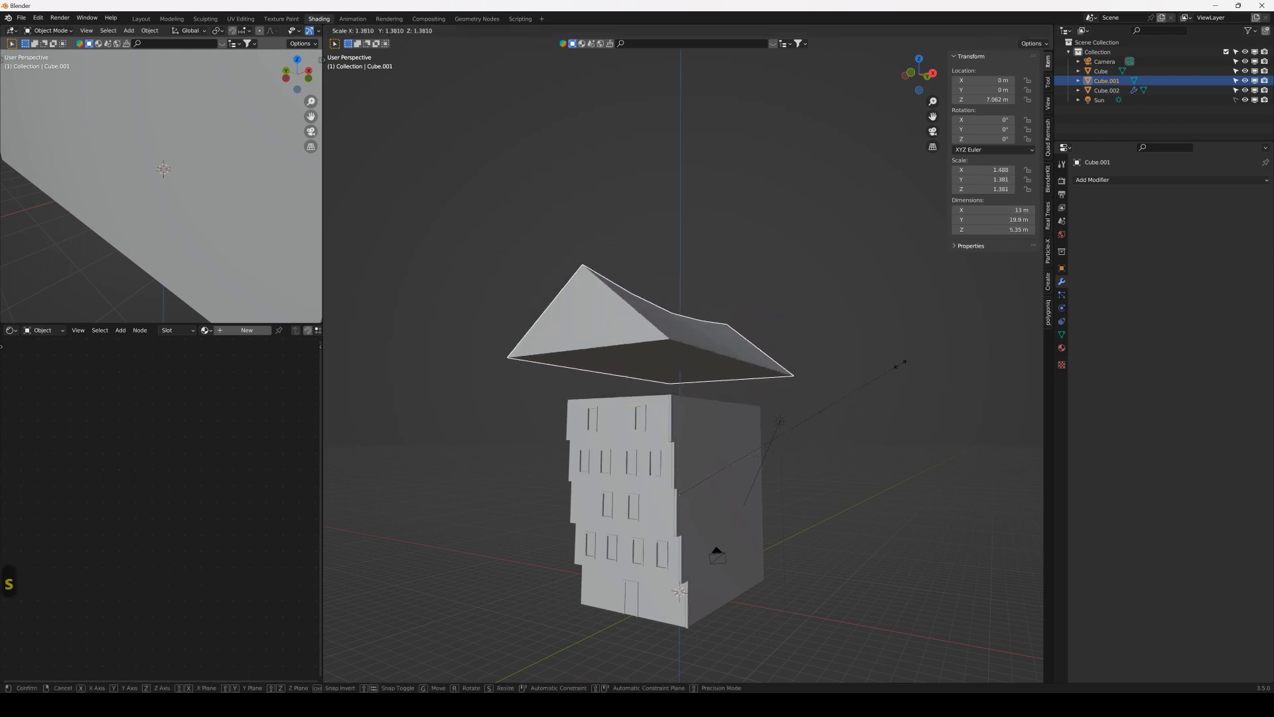
pyautogui.rightClick(826, 377)
pyautogui.moveTo(709, 392); pyautogui.dragTo(675, 436, button='middle')
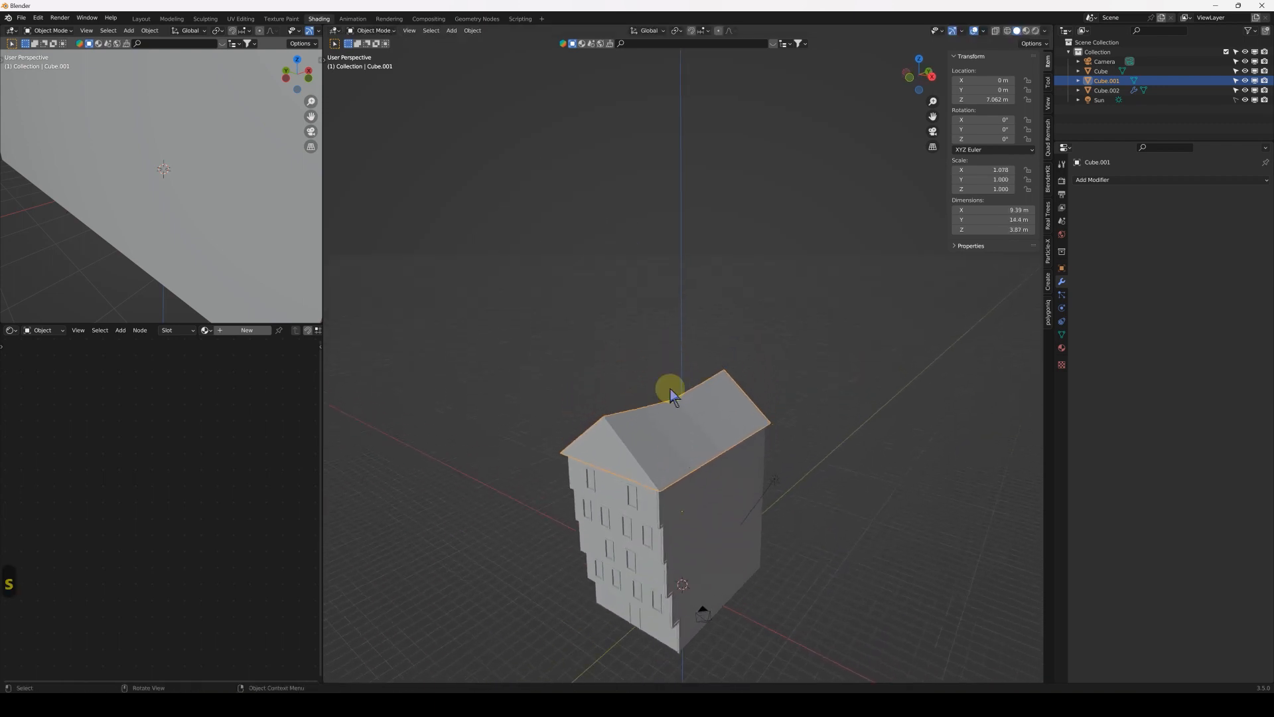
# - Set the roof object's origin to its own geometry
pyautogui.scroll(2, 671, 441)
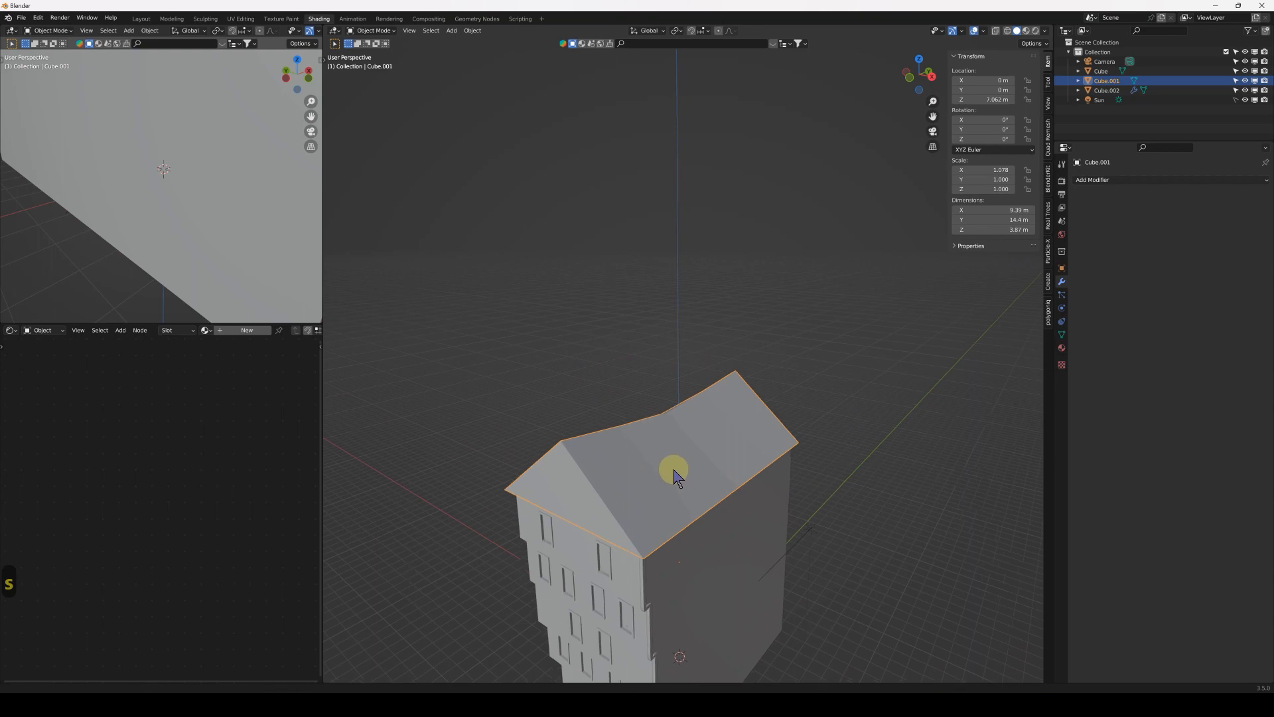
pyautogui.moveTo(677, 484); pyautogui.dragTo(667, 401, button='middle')
pyautogui.scroll(3, 665, 397)
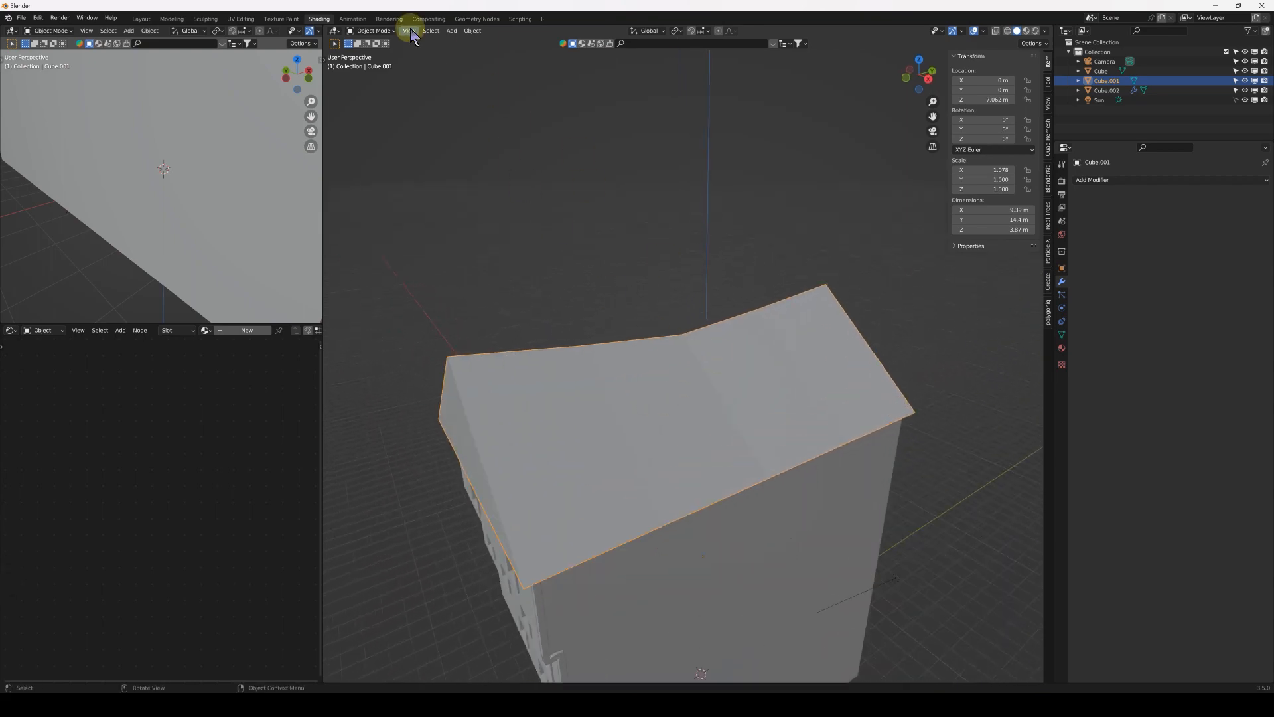
pyautogui.click(473, 30)
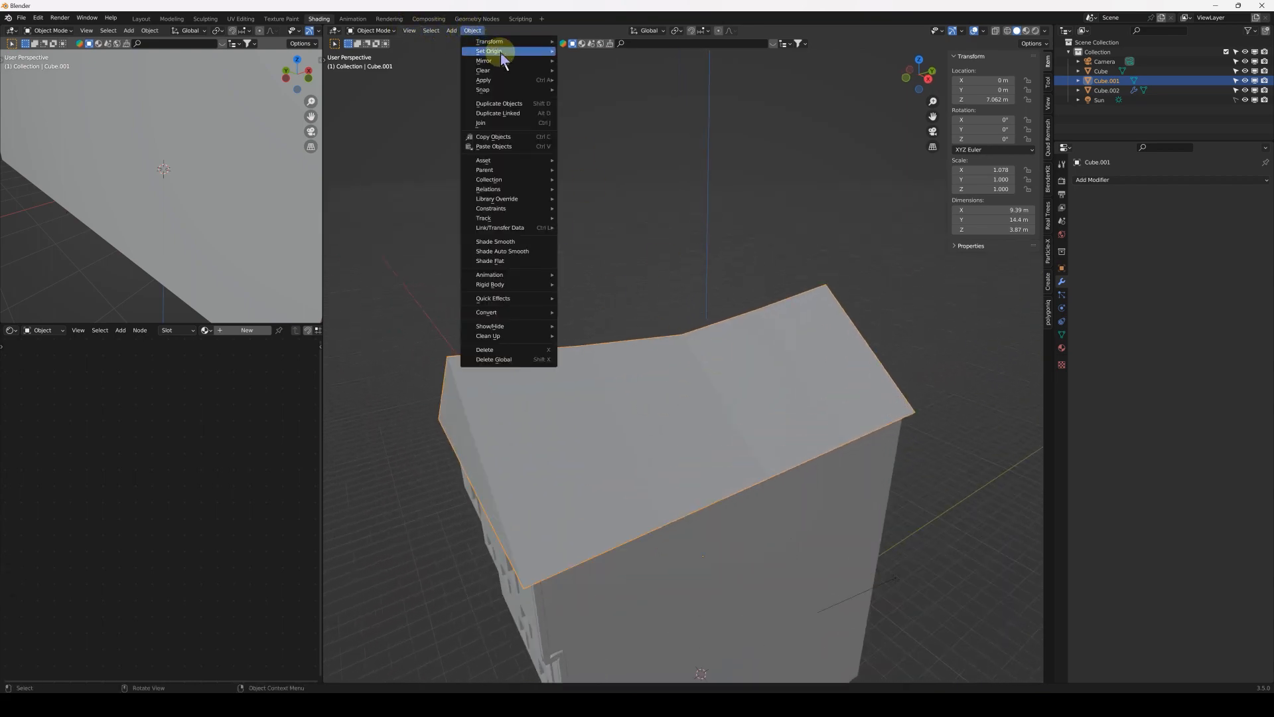
pyautogui.moveTo(498, 51)
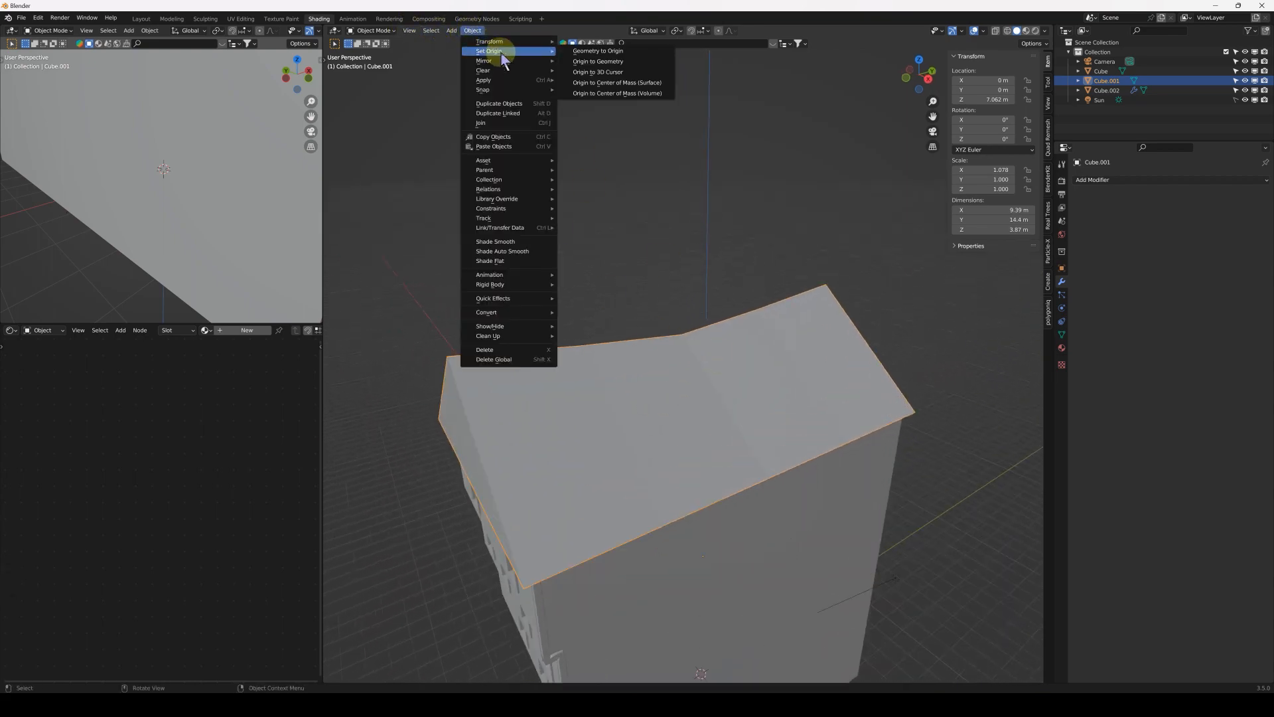
pyautogui.click(622, 62)
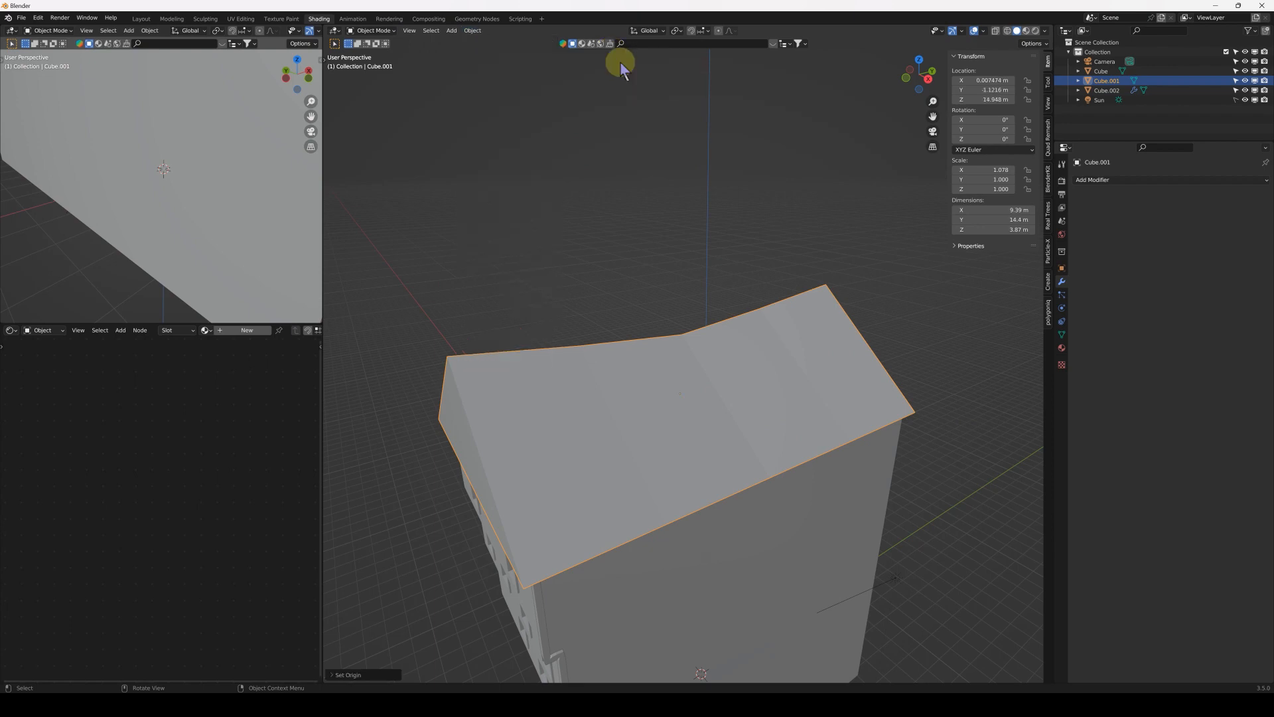
# - Select the building and the roof in turn to compare where their origin points sit, leaving the building selected
pyautogui.moveTo(672, 342); pyautogui.dragTo(601, 364, button='middle')
pyautogui.click(658, 414)
pyautogui.moveTo(648, 418); pyautogui.dragTo(664, 445, button='middle')
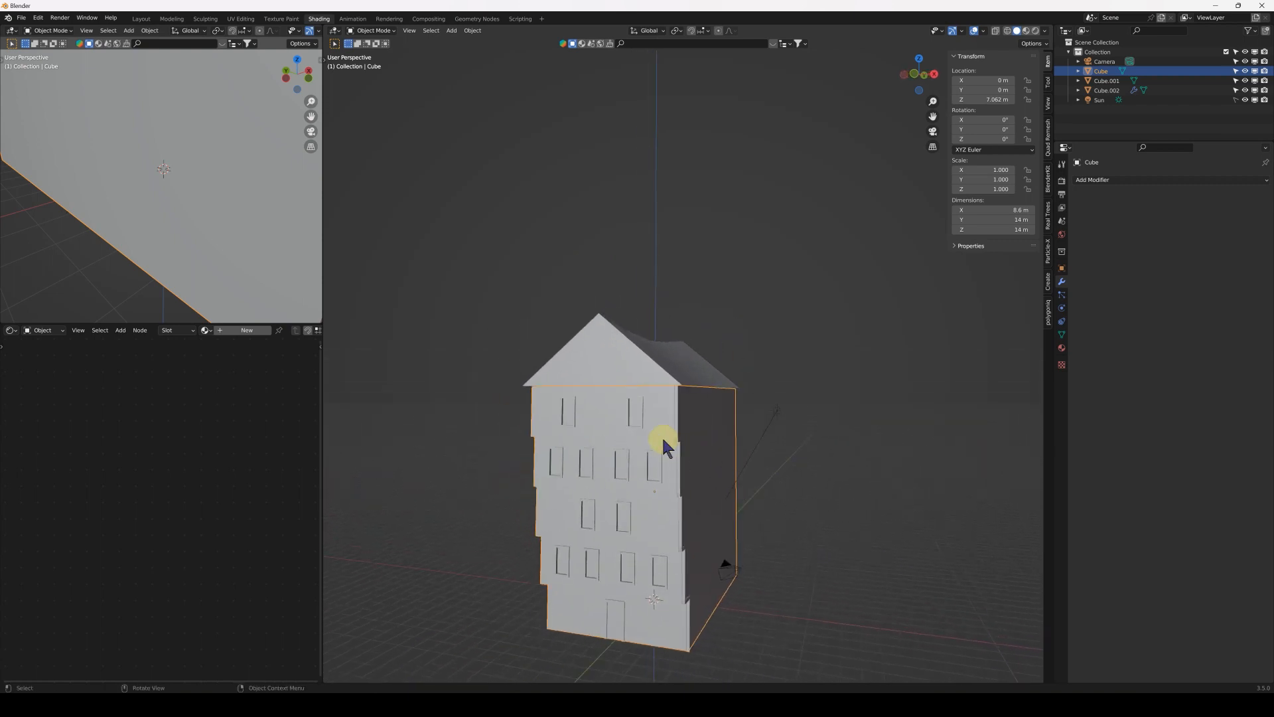
pyautogui.moveTo(648, 357); pyautogui.dragTo(649, 390, button='middle')
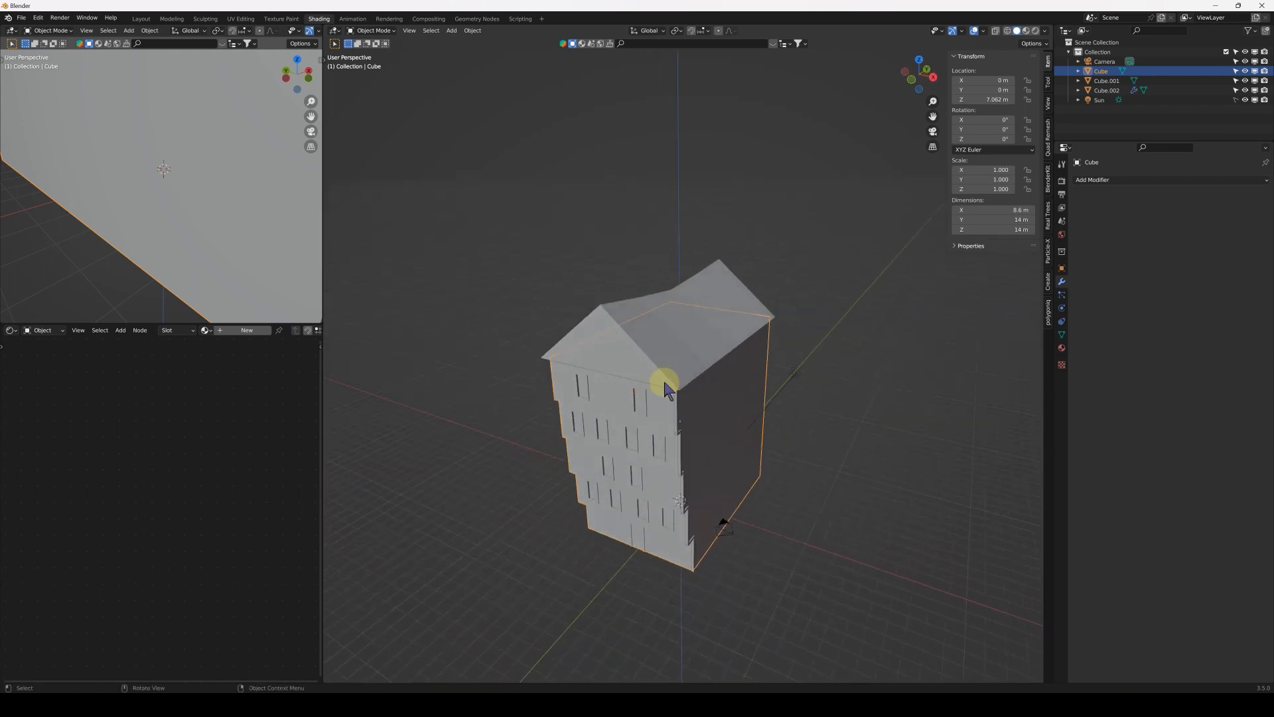
pyautogui.click(649, 362)
pyautogui.scroll(3, 648, 397)
pyautogui.scroll(1, 658, 346)
pyautogui.moveTo(657, 346)
pyautogui.mouseDown(button='middle')
pyautogui.moveTo(596, 346)
pyautogui.moveTo(649, 338)
pyautogui.mouseUp(button='middle')
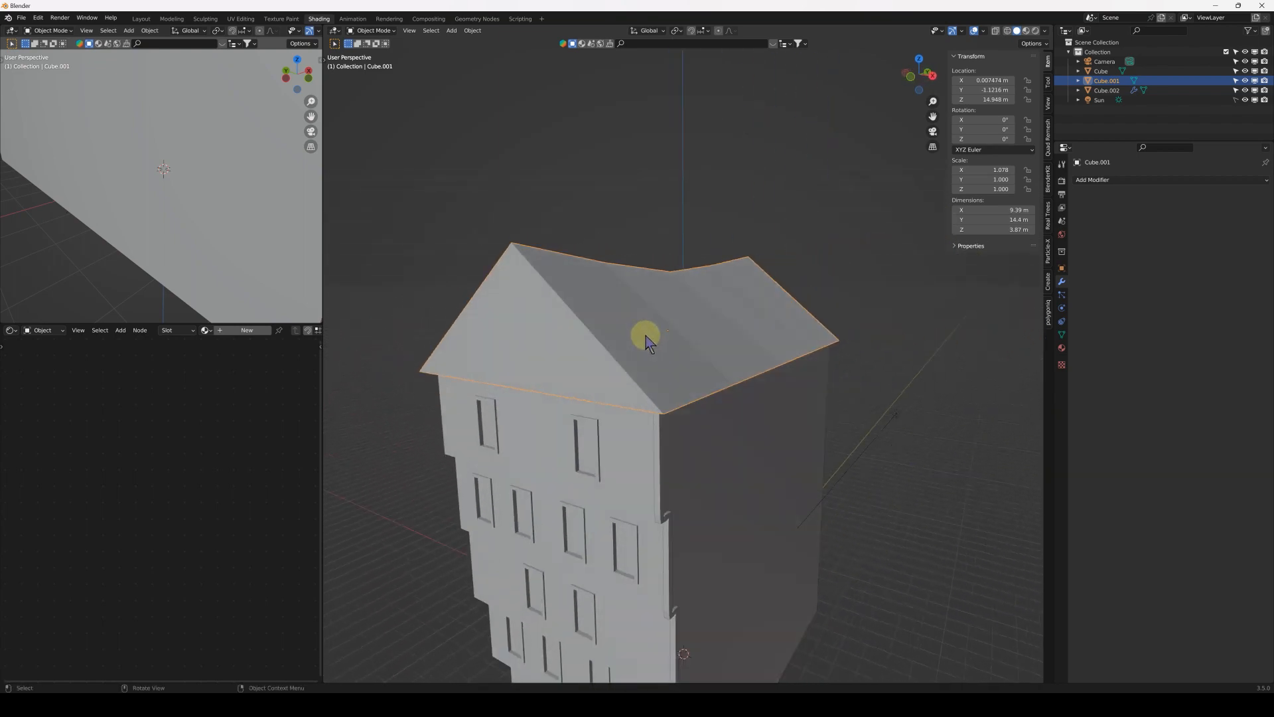
pyautogui.moveTo(659, 350); pyautogui.dragTo(674, 335, button='middle')
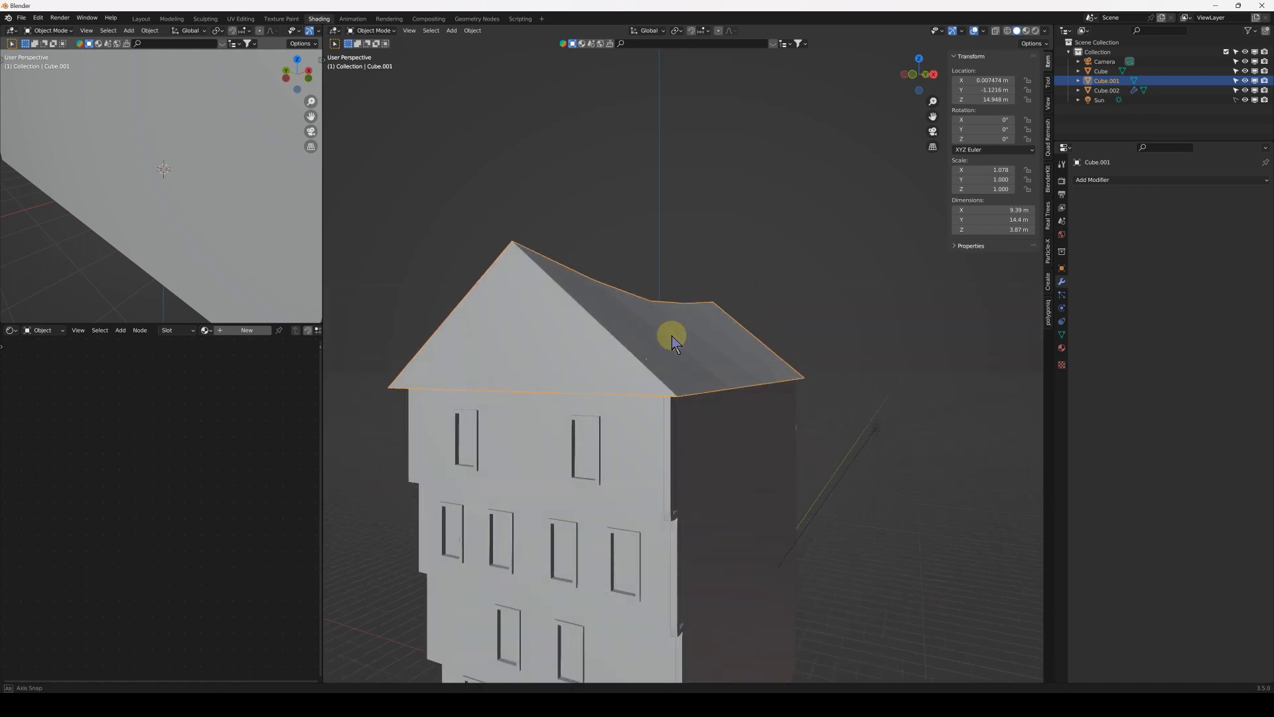
pyautogui.click(675, 437)
pyautogui.moveTo(687, 479); pyautogui.dragTo(652, 373, button='middle')
pyautogui.click(559, 354)
pyautogui.scroll(-2, 586, 393)
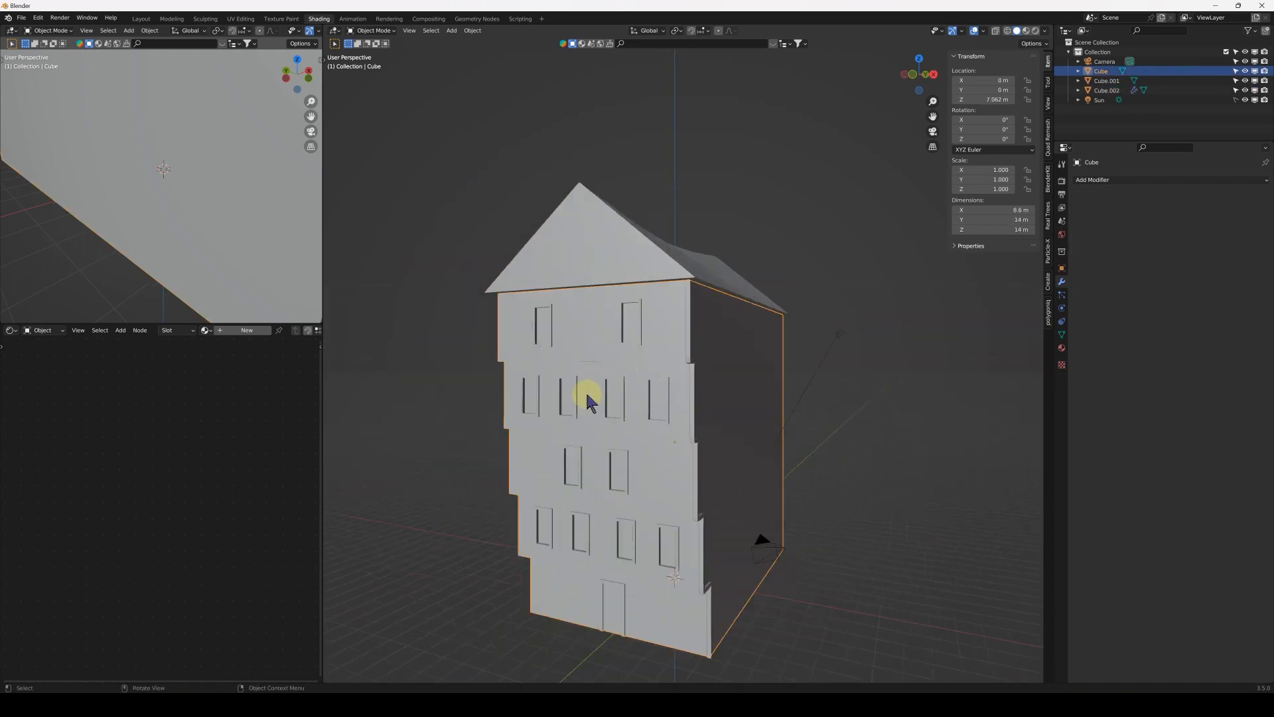
# - Examine the building's origin point in front orthographic view to check its centring between the walls, then return to a perspective view
pyautogui.press('KP_1')
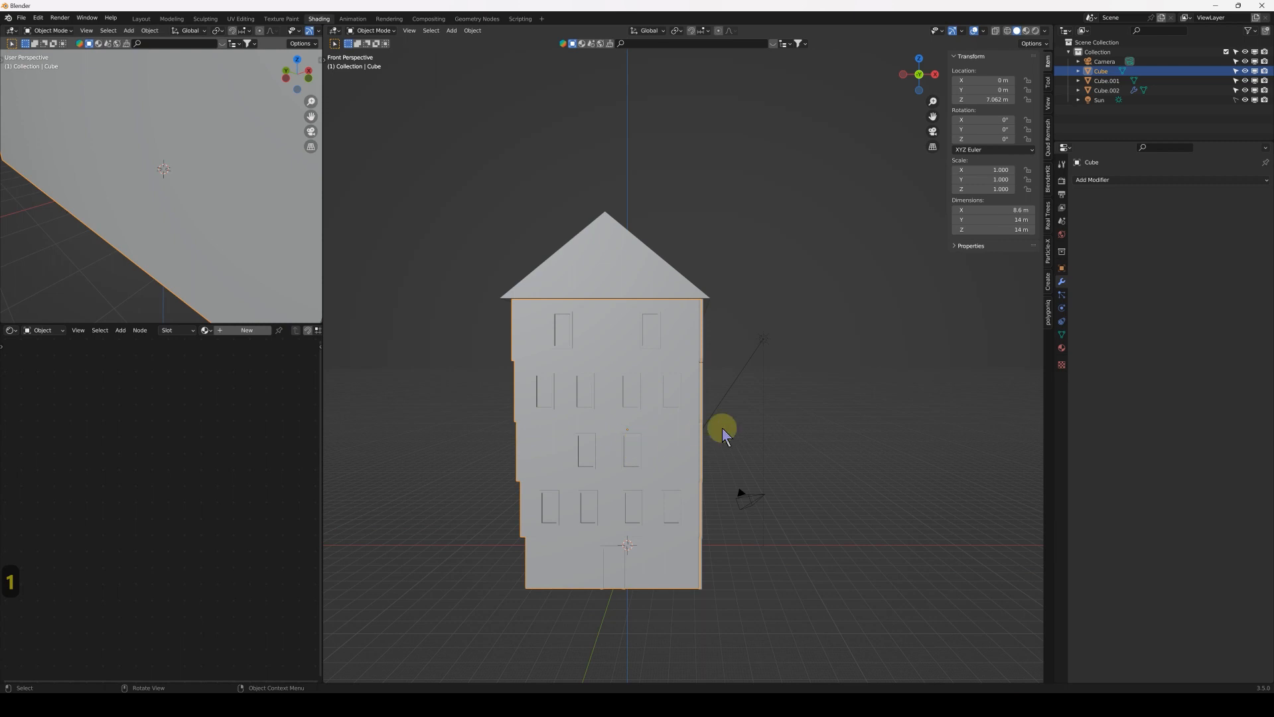
pyautogui.click(934, 145)
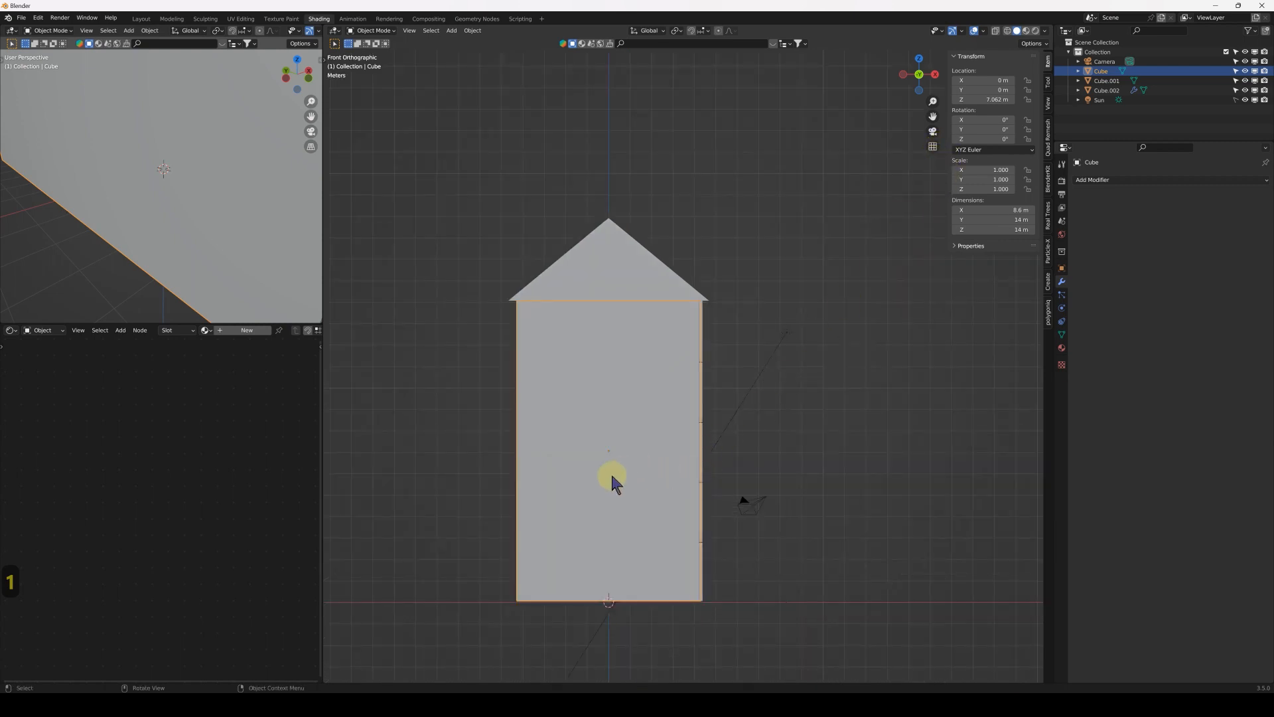
pyautogui.keyDown('shift'); pyautogui.moveTo(637, 457); pyautogui.dragTo(673, 392, button='middle'); pyautogui.keyUp('shift')
pyautogui.scroll(4, 645, 375)
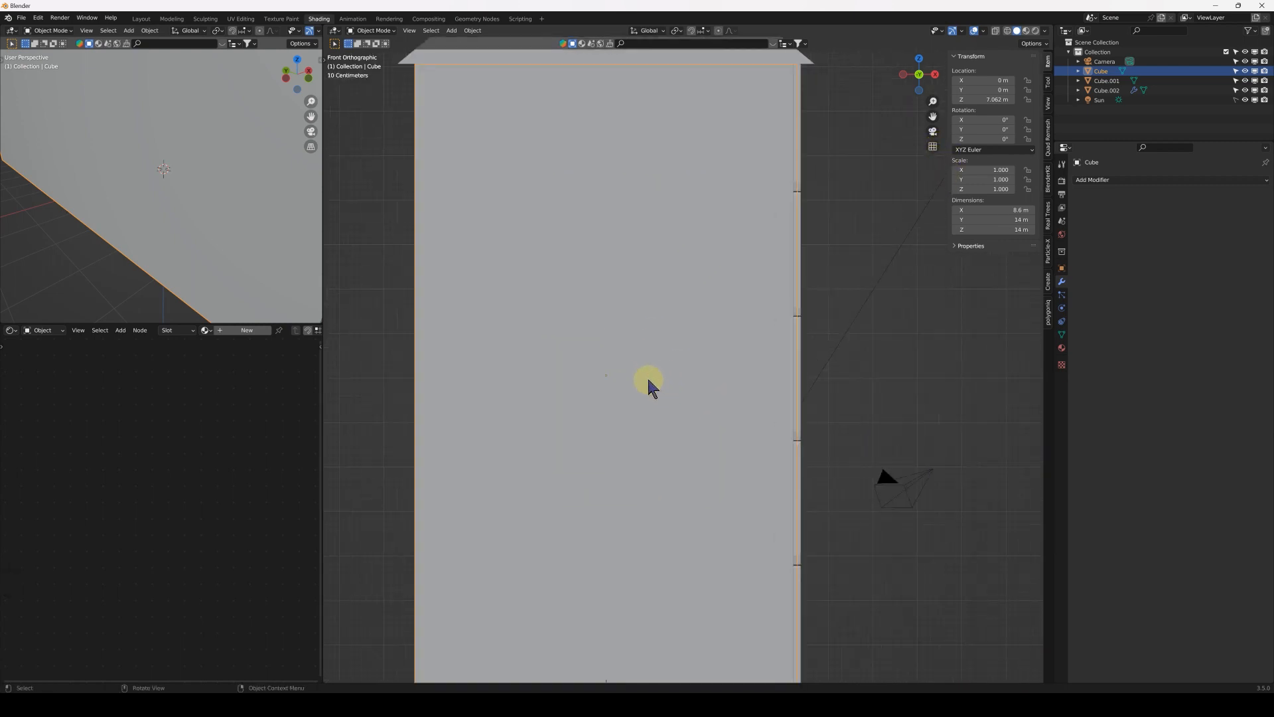
pyautogui.scroll(1, 606, 361)
pyautogui.scroll(-5, 610, 372)
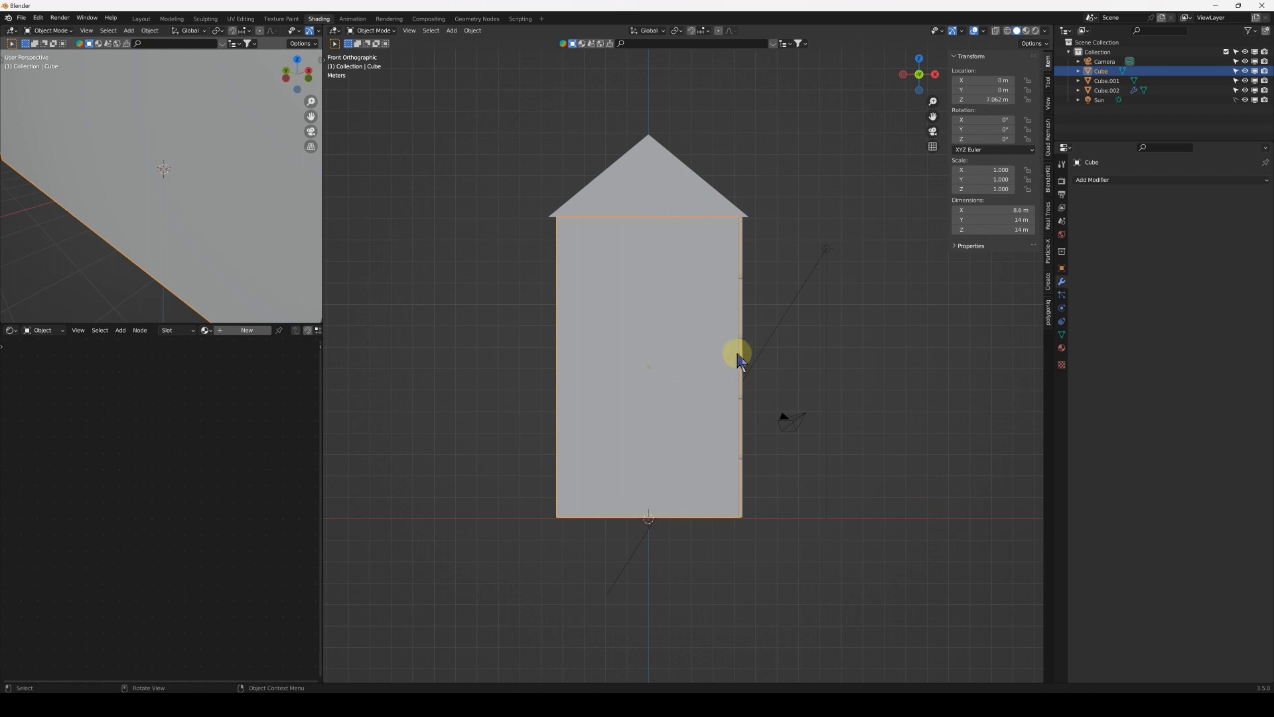
pyautogui.moveTo(675, 369); pyautogui.dragTo(655, 389, button='middle')
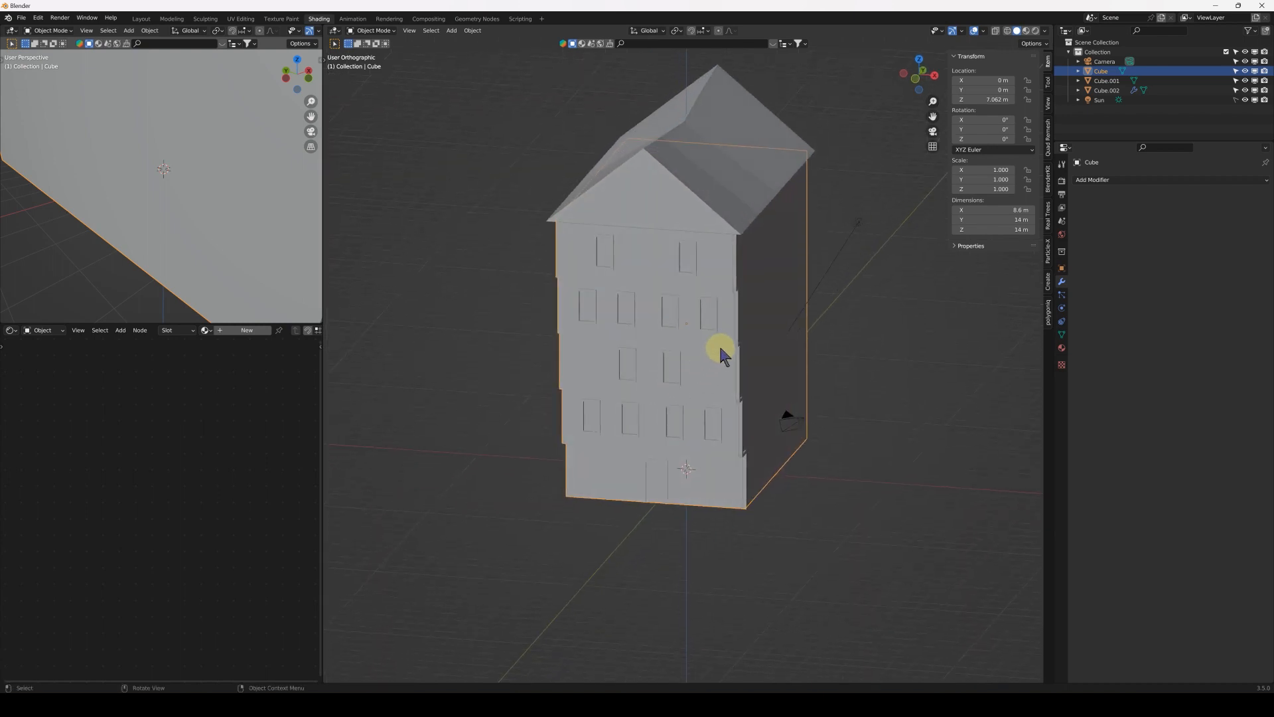
pyautogui.click(933, 146)
pyautogui.scroll(4, 726, 370)
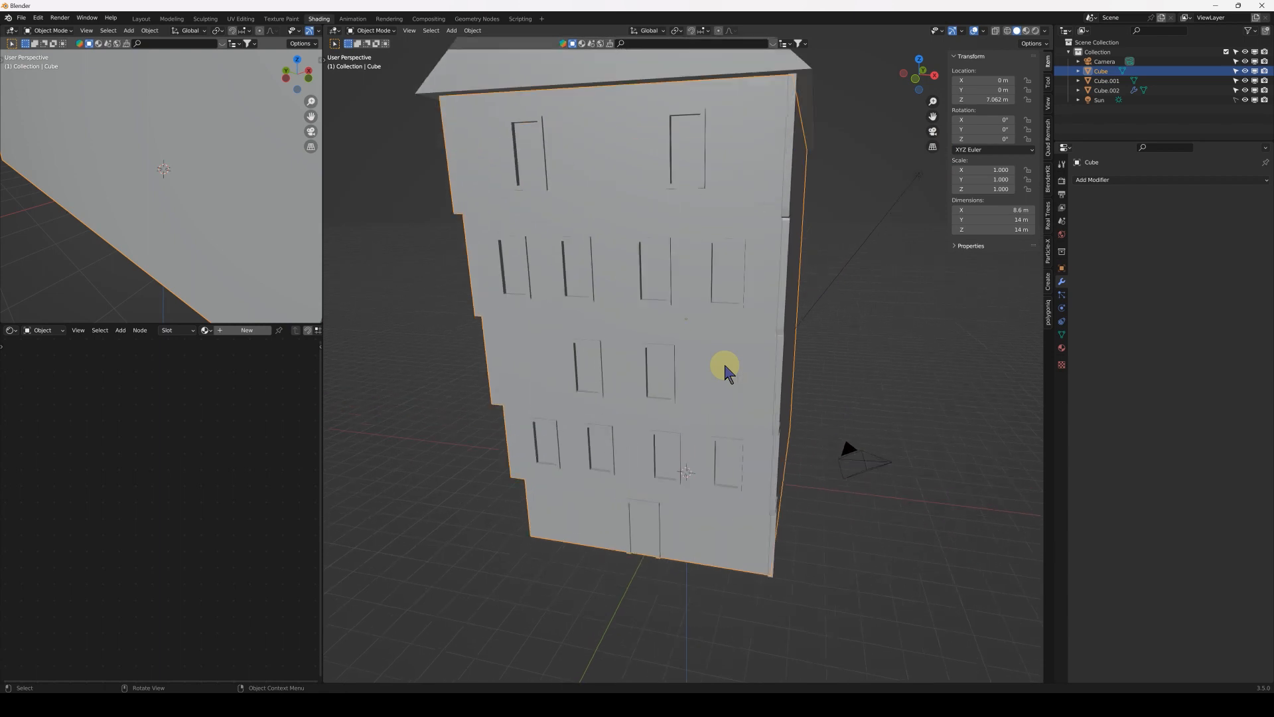
# - Select the corner beam and add a Mirror modifier to it along the X axis
pyautogui.click(783, 300)
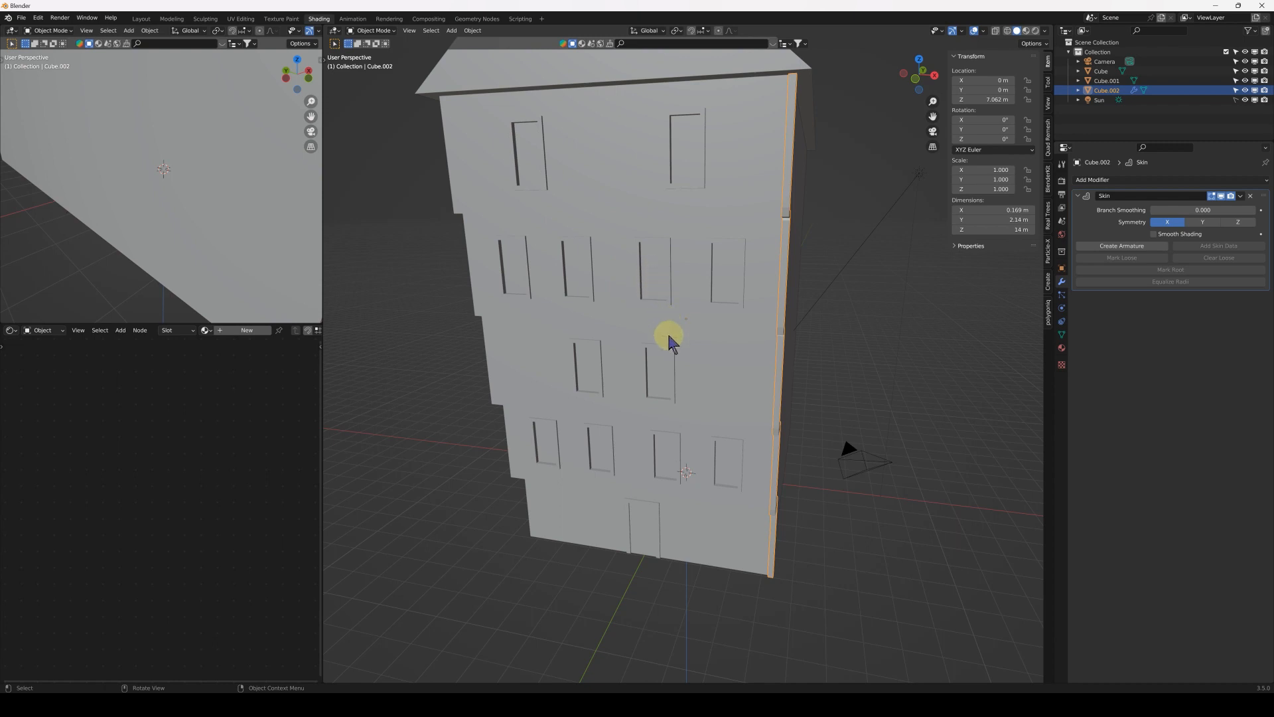
pyautogui.scroll(4, 614, 357)
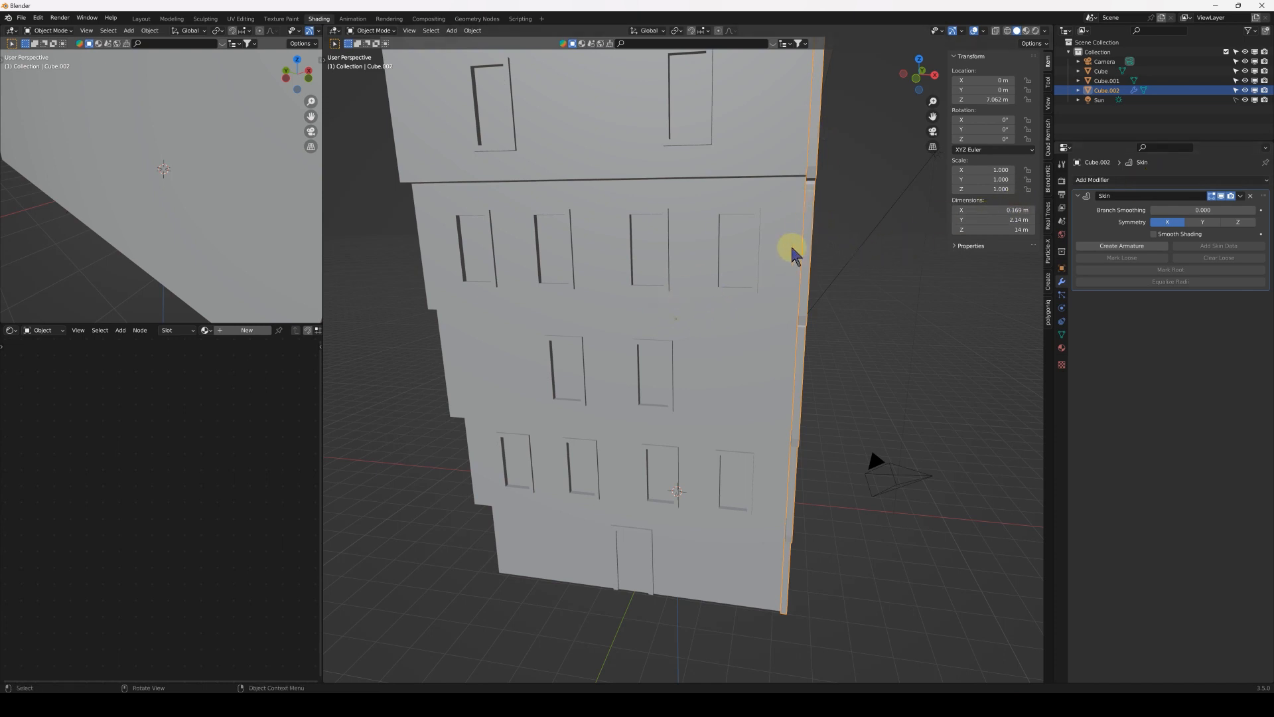
pyautogui.scroll(-3, 674, 318)
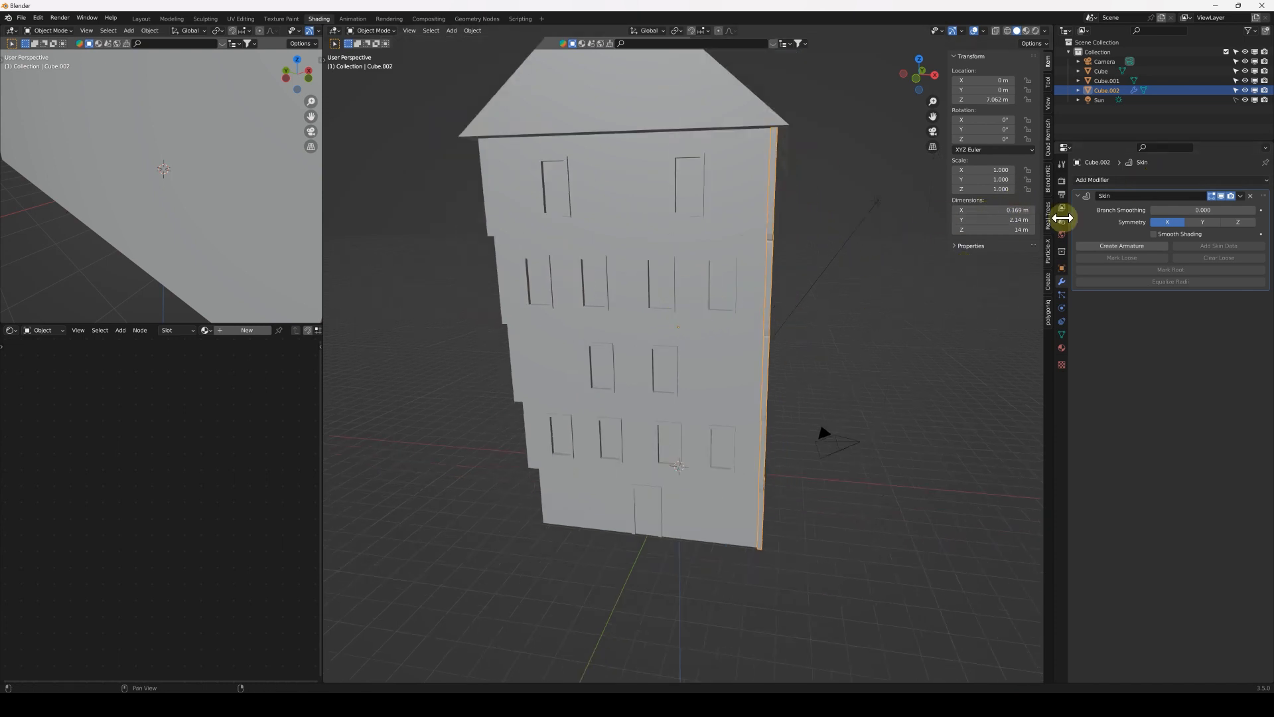
pyautogui.click(1166, 179)
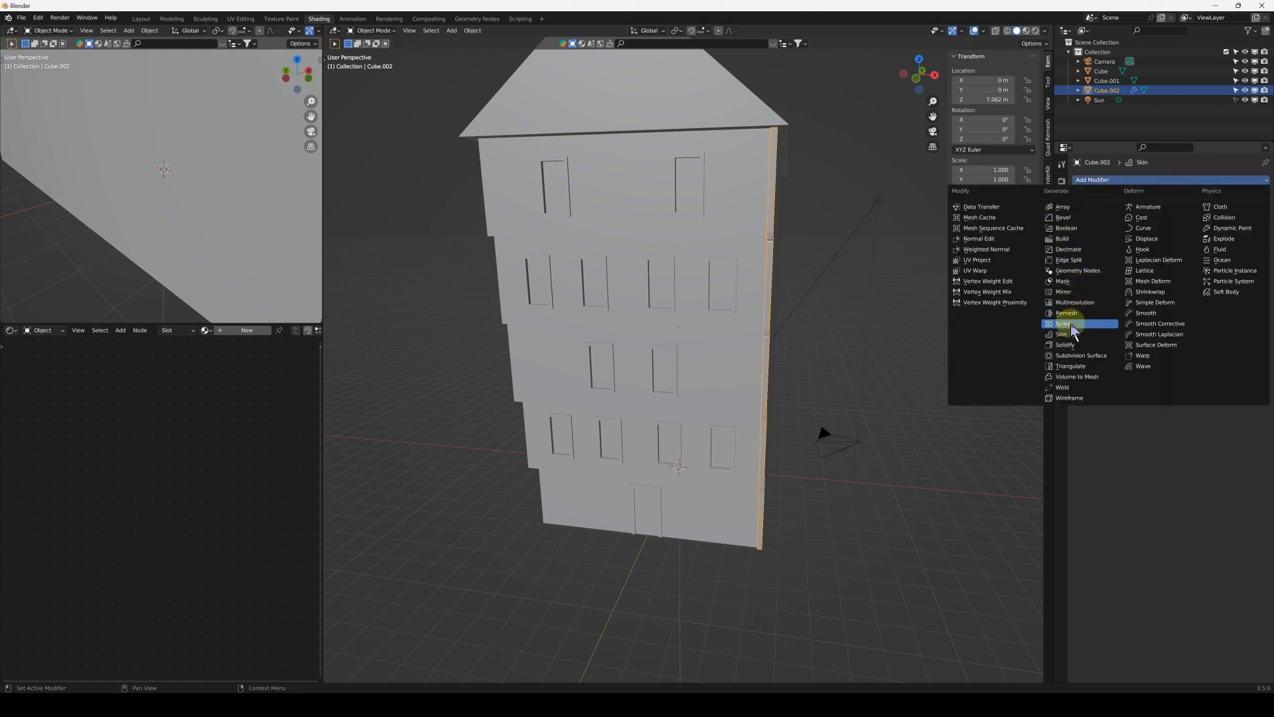
pyautogui.click(1072, 292)
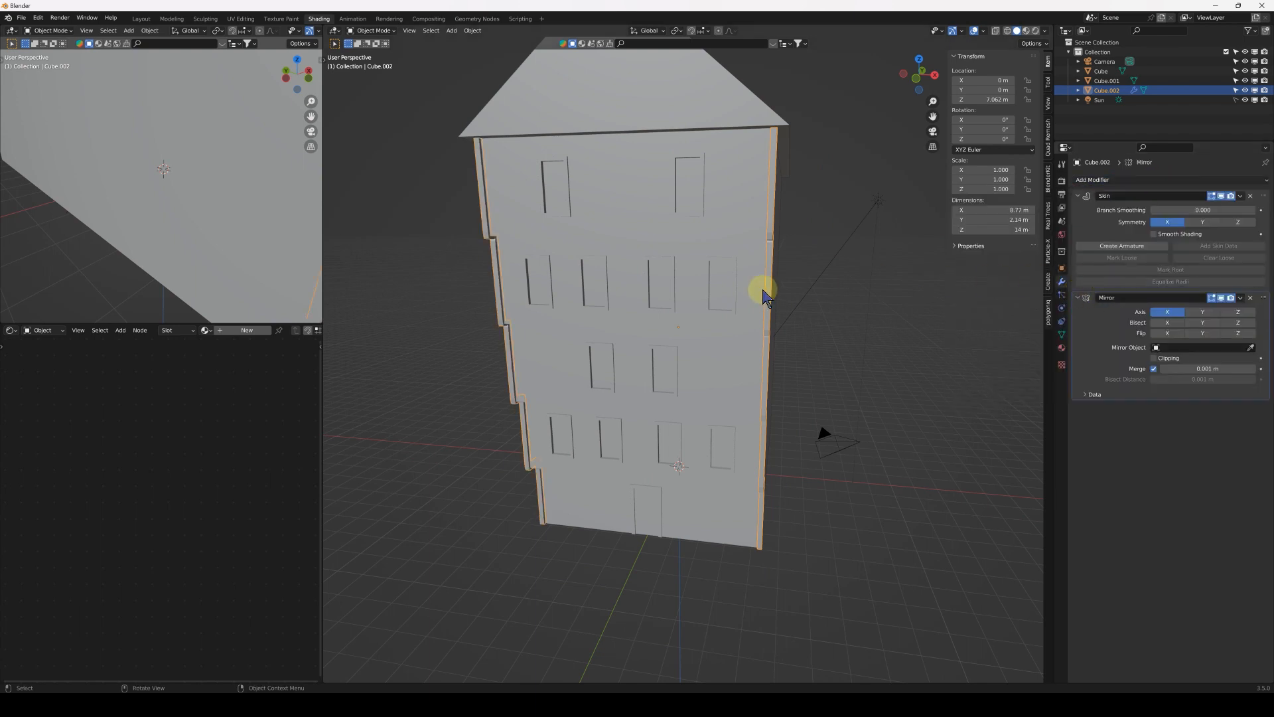
# - Try moving the building, roof and corner beams together along the X axis, and undo the move
pyautogui.moveTo(749, 318)
pyautogui.mouseDown(button='middle')
pyautogui.moveTo(763, 301)
pyautogui.moveTo(730, 332)
pyautogui.mouseUp(button='middle')
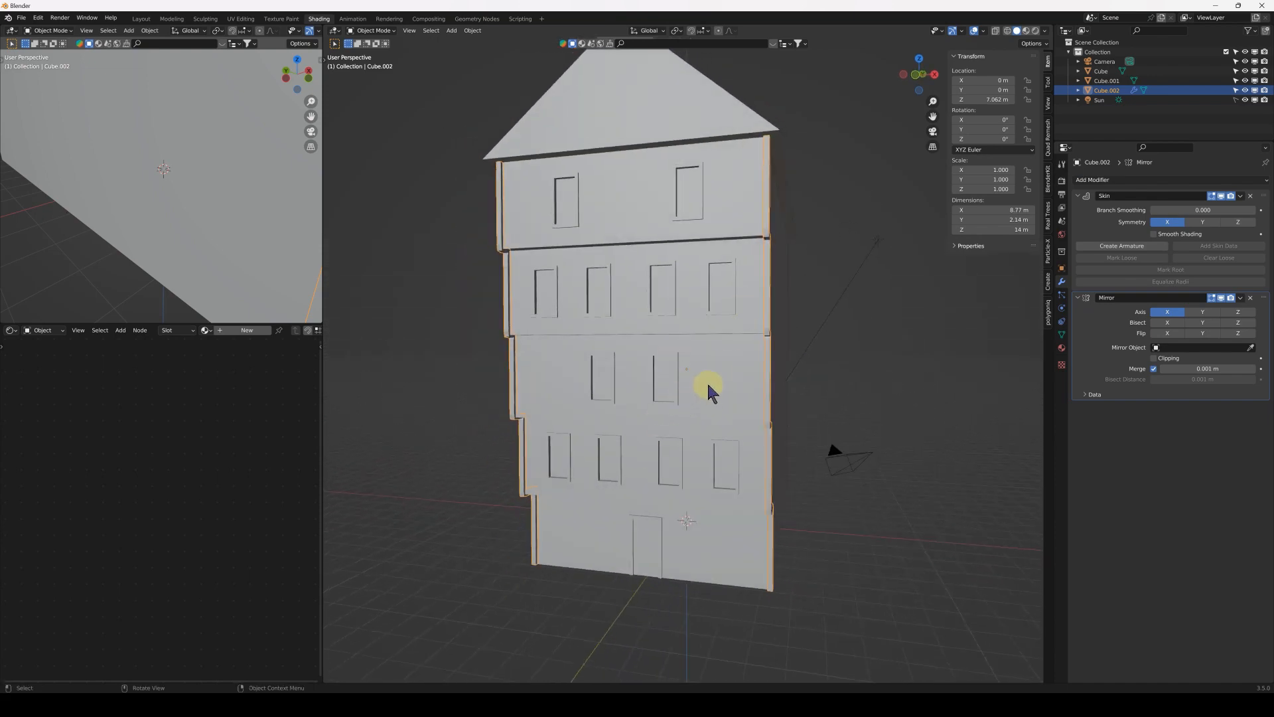
pyautogui.moveTo(711, 391); pyautogui.dragTo(677, 387, button='middle')
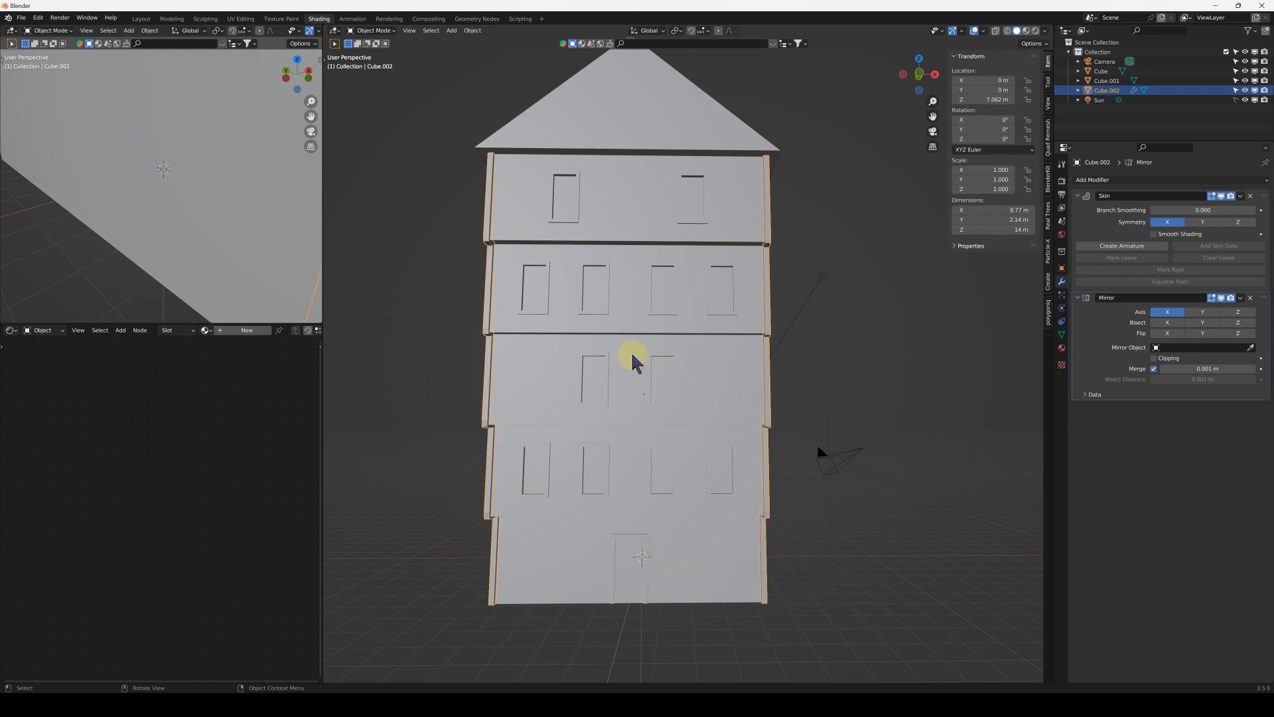
pyautogui.moveTo(649, 360); pyautogui.dragTo(635, 370, button='middle')
pyautogui.scroll(-2, 684, 362)
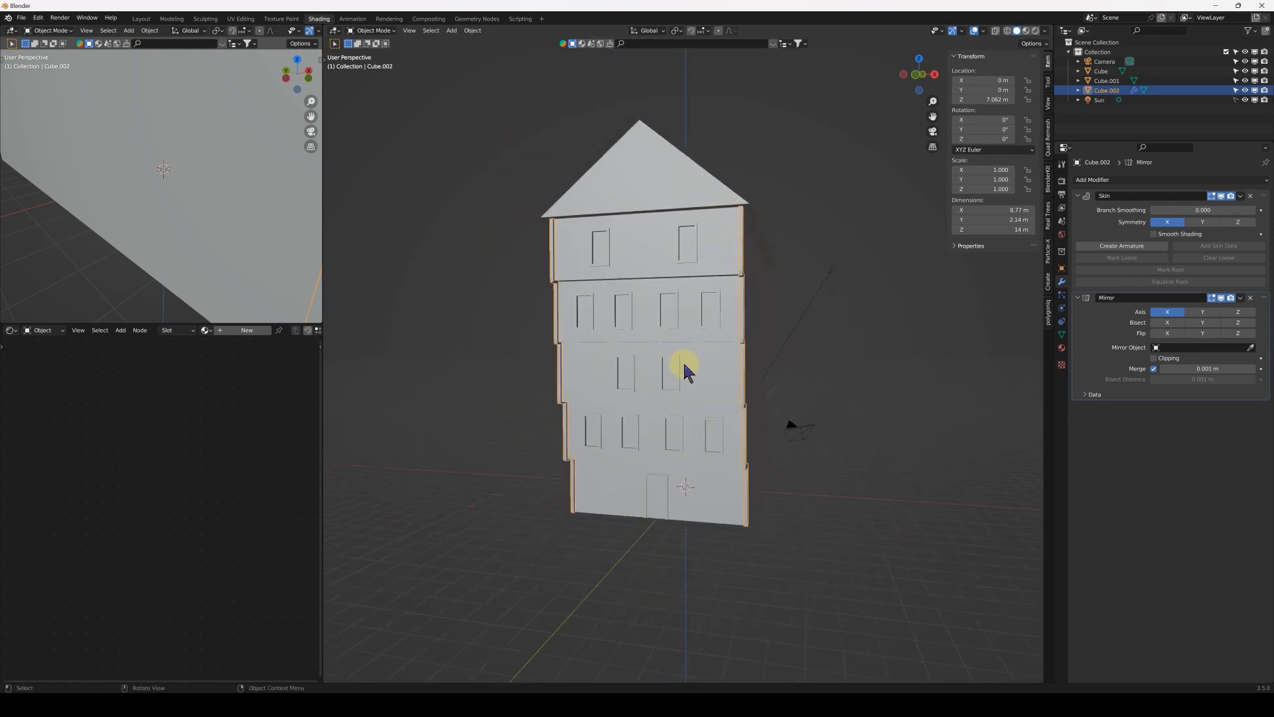
pyautogui.moveTo(631, 110); pyautogui.dragTo(672, 241)
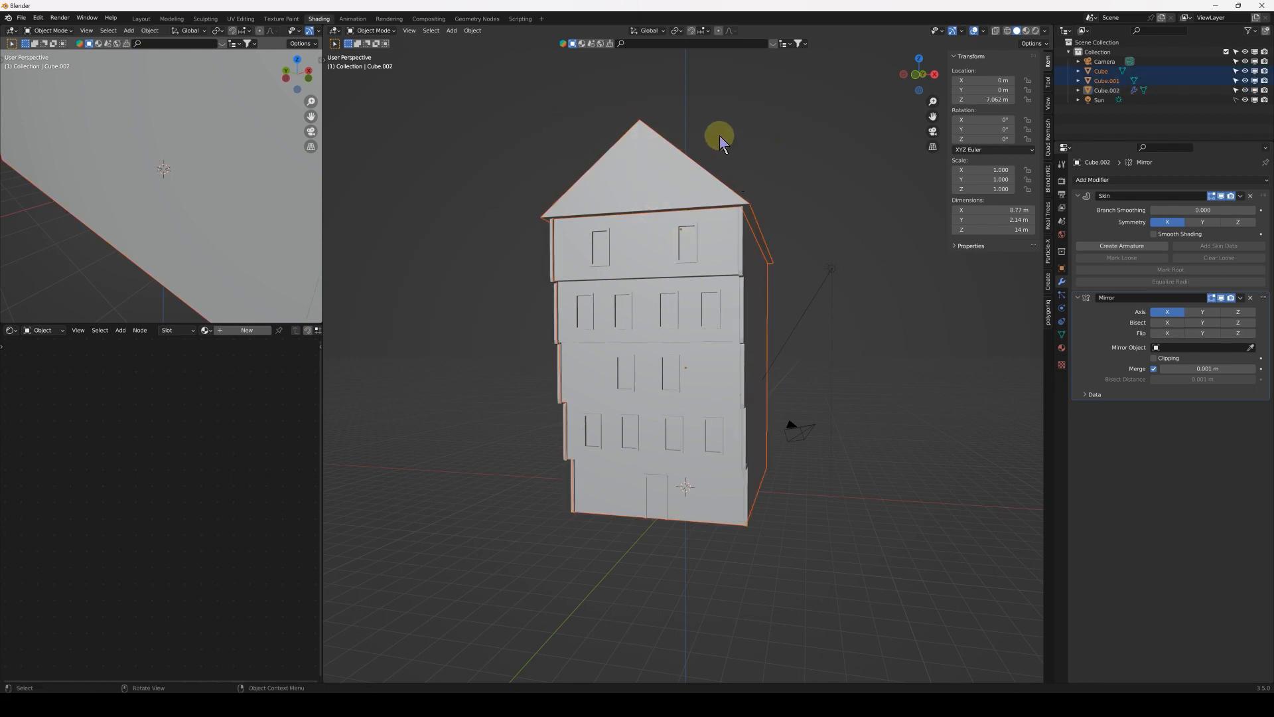
pyautogui.keyDown('shift'); pyautogui.moveTo(720, 130); pyautogui.dragTo(752, 260); pyautogui.keyUp('shift')
pyautogui.moveTo(752, 260); pyautogui.dragTo(751, 330, button='middle')
pyautogui.press('g')
pyautogui.press('x')
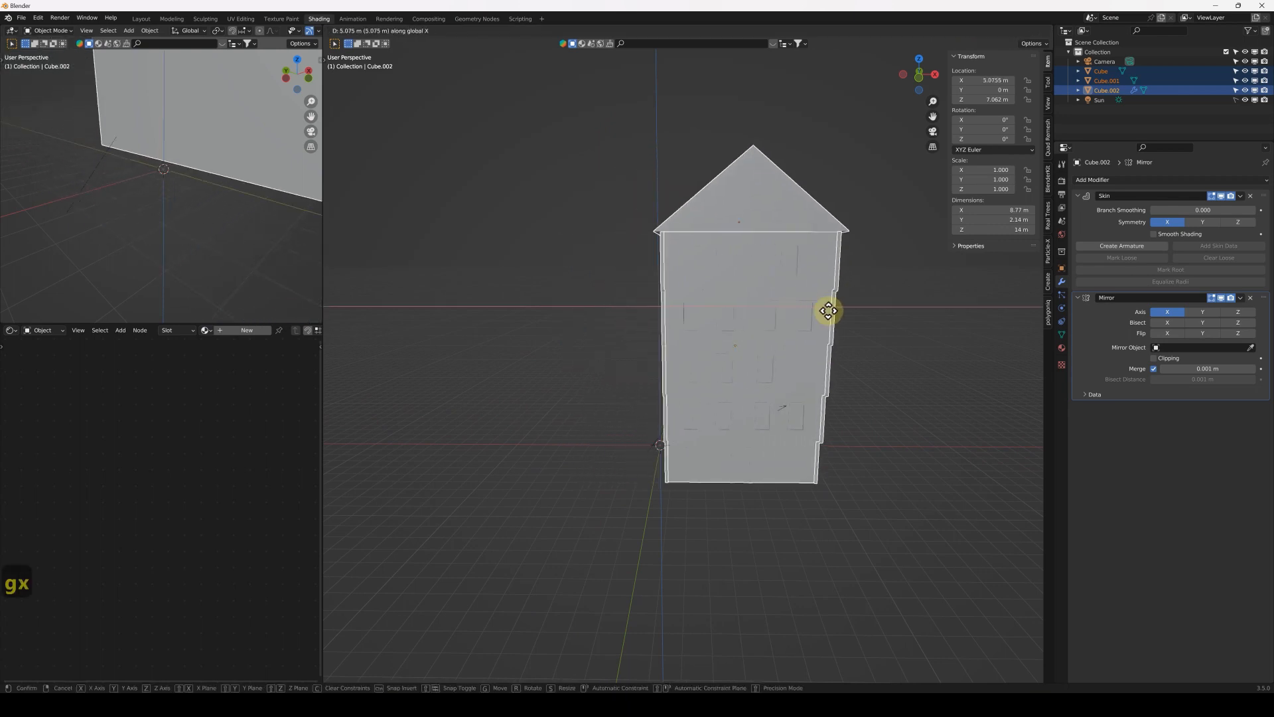
pyautogui.click(895, 296)
pyautogui.hotkey('ctrl', 'z')
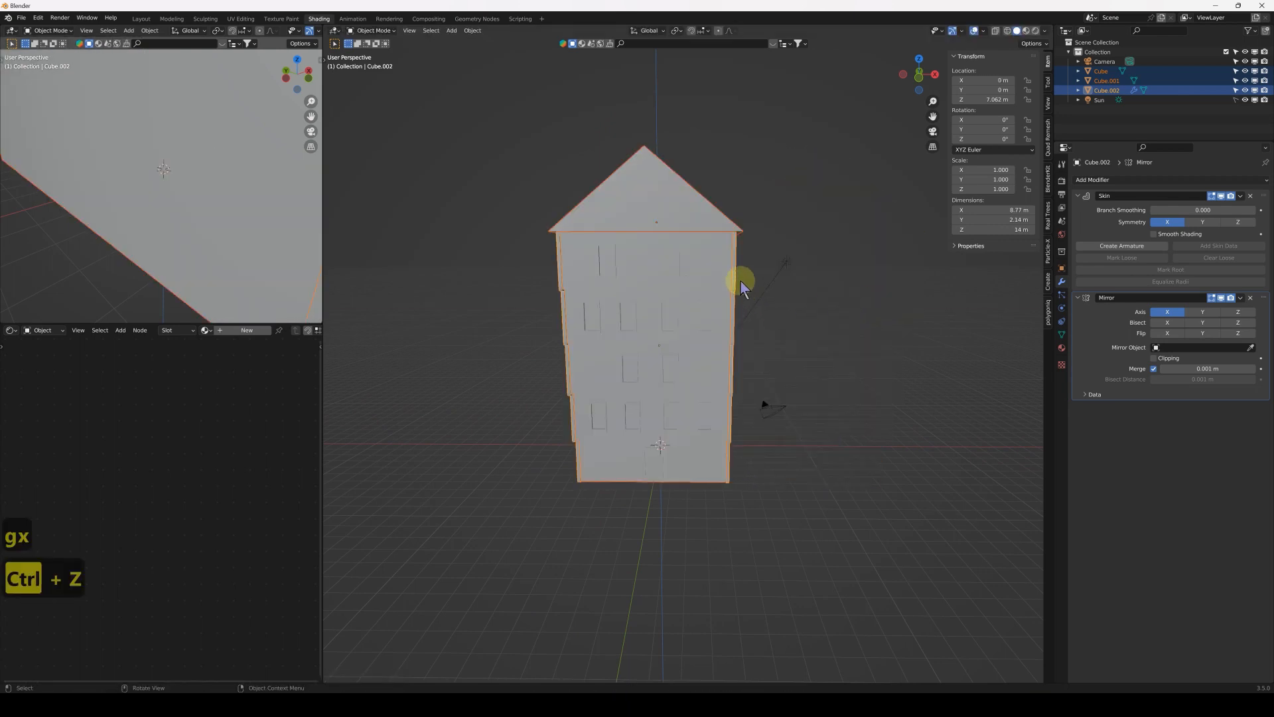
# - With only the corner beams selected, set the building (Cube) as the Mirror modifier's Mirror Object
pyautogui.scroll(2, 698, 298)
pyautogui.moveTo(734, 276); pyautogui.dragTo(701, 259, button='middle')
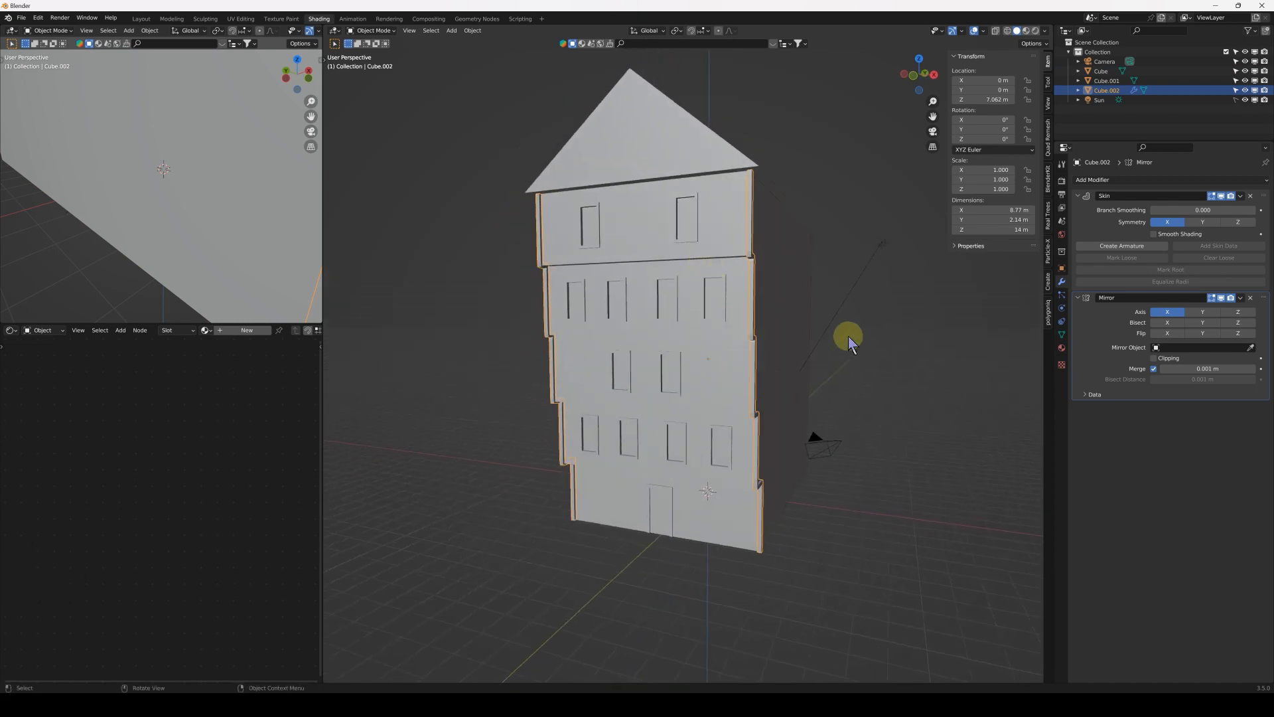
pyautogui.keyDown('shift'); pyautogui.moveTo(662, 294); pyautogui.dragTo(719, 300, button='middle'); pyautogui.keyUp('shift')
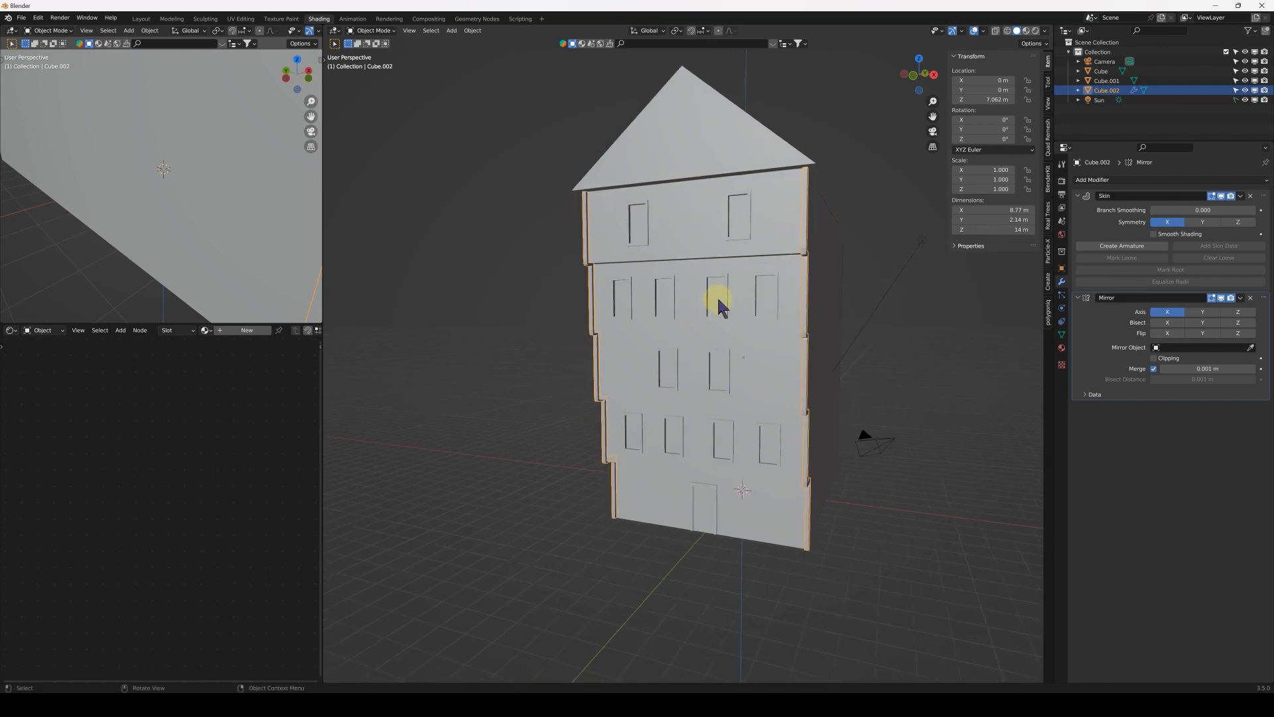
pyautogui.moveTo(720, 364)
pyautogui.mouseDown(button='middle')
pyautogui.moveTo(746, 378)
pyautogui.moveTo(730, 342)
pyautogui.mouseUp(button='middle')
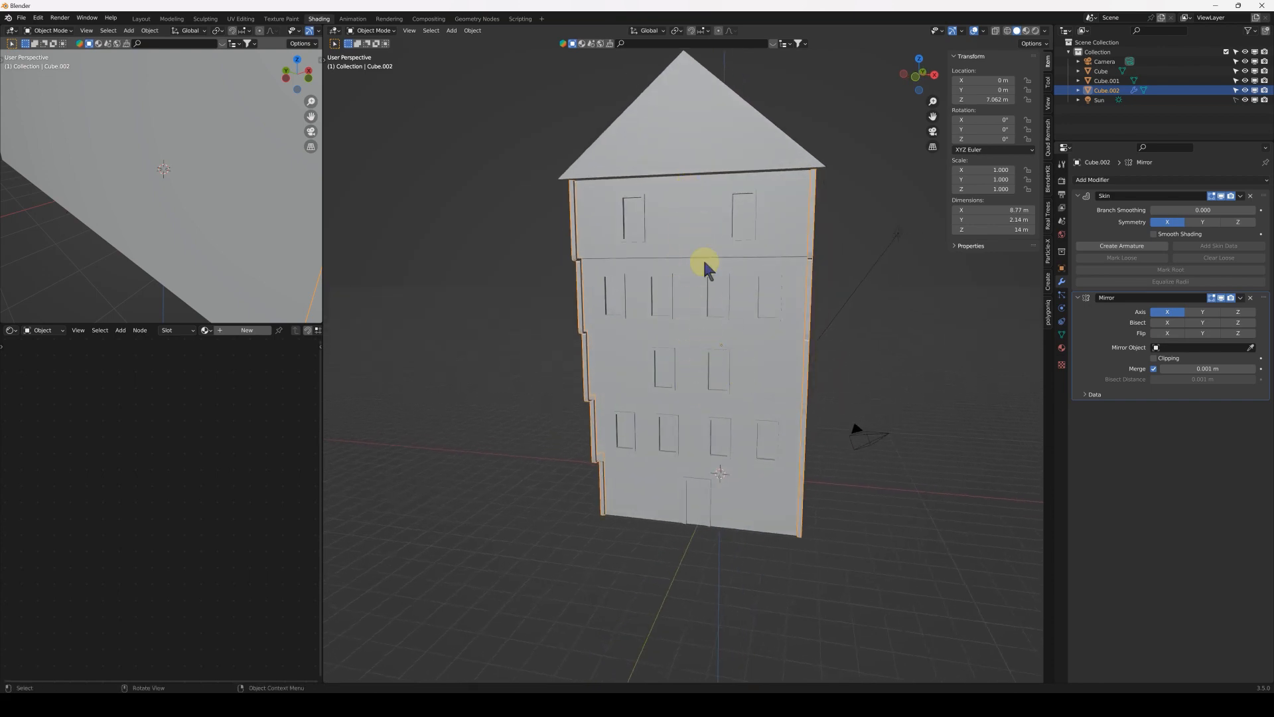
pyautogui.moveTo(697, 242); pyautogui.dragTo(720, 296, button='middle')
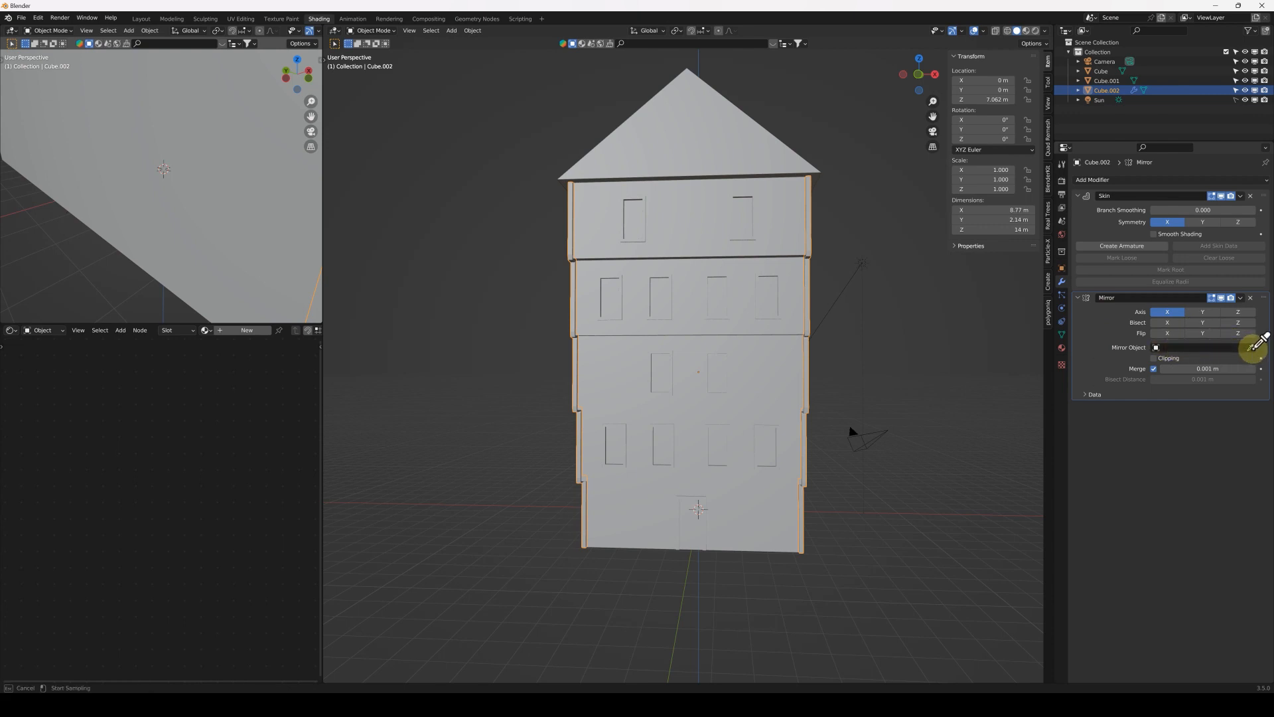
pyautogui.click(784, 365)
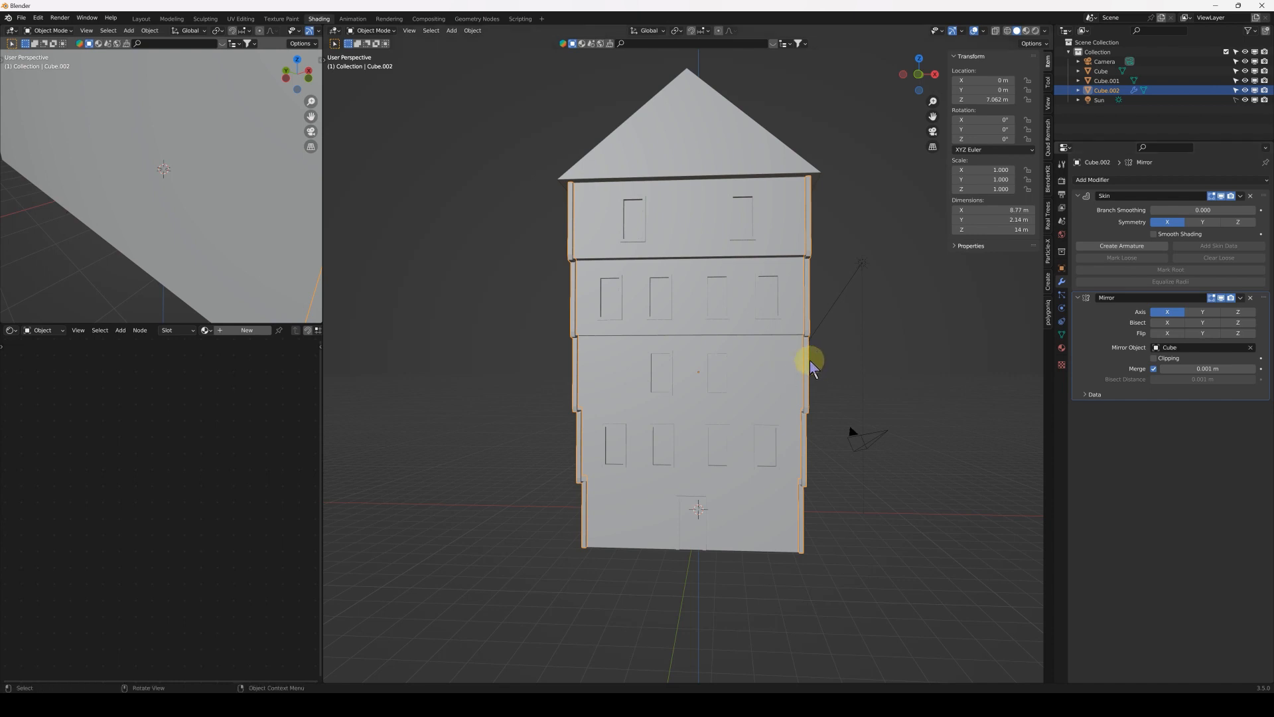
# - Try moving the building by itself to test how the mirrored corner beams respond, and inspect both facade corners
pyautogui.click(709, 376)
pyautogui.press('g')
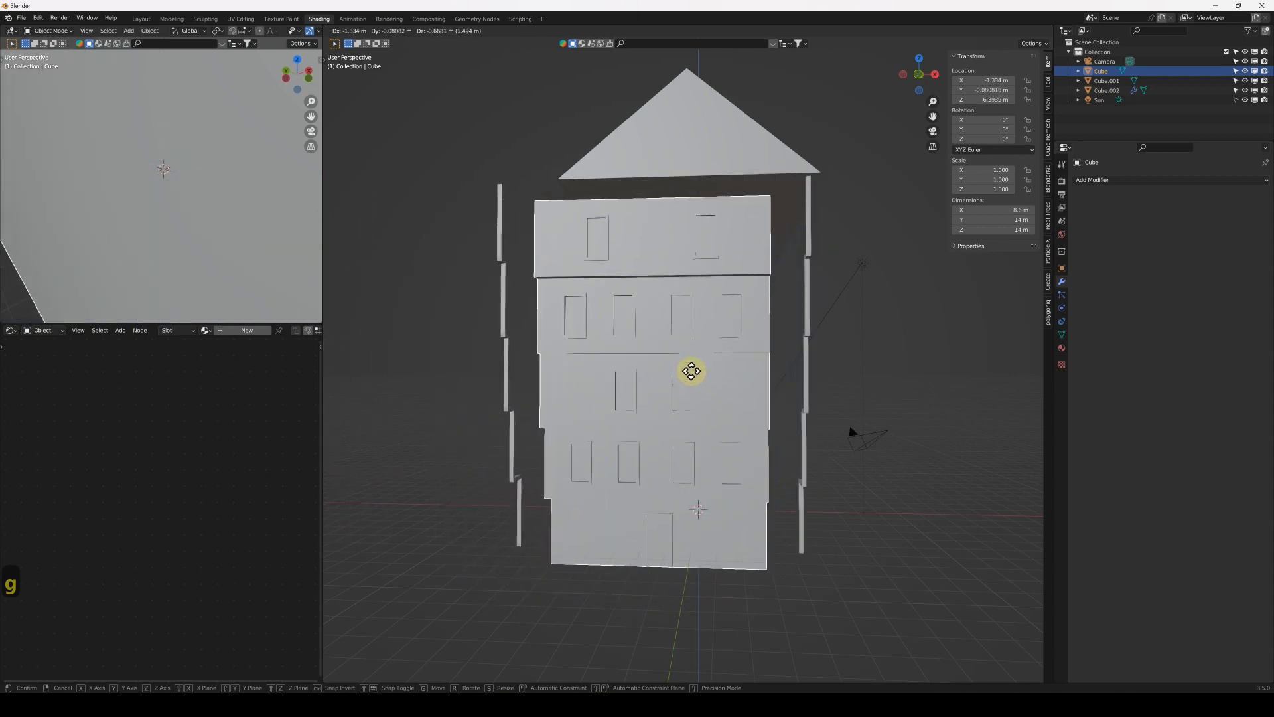
pyautogui.press('Escape')
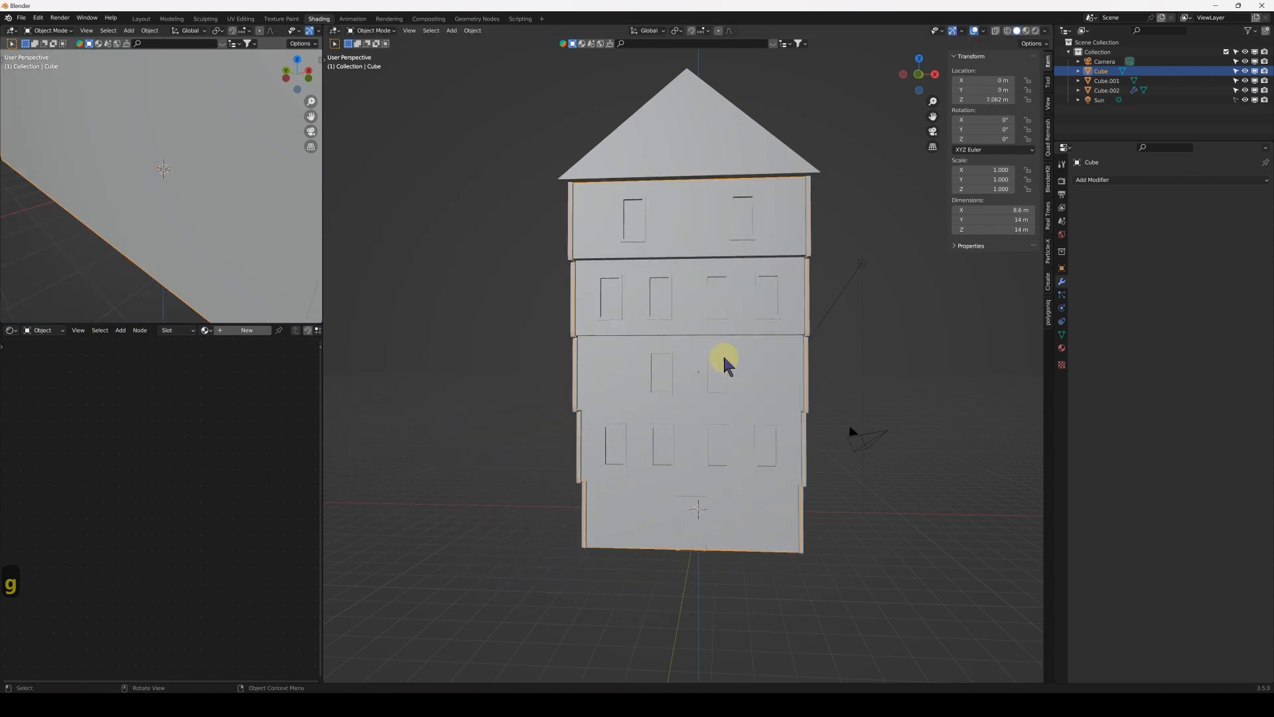
pyautogui.moveTo(777, 362)
pyautogui.mouseDown(button='middle')
pyautogui.moveTo(803, 361)
pyautogui.moveTo(788, 352)
pyautogui.mouseUp(button='middle')
pyautogui.moveTo(641, 237); pyautogui.dragTo(721, 253, button='middle')
pyautogui.moveTo(761, 418); pyautogui.dragTo(715, 376, button='middle')
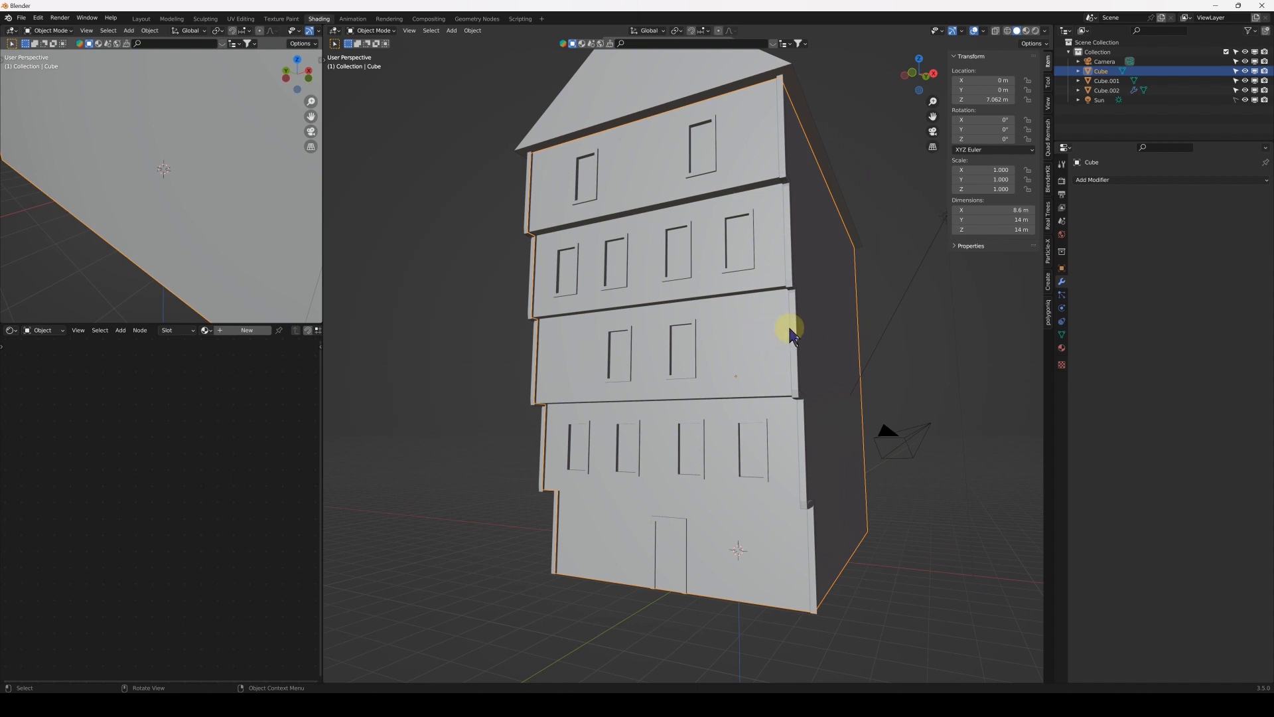
pyautogui.click(741, 384)
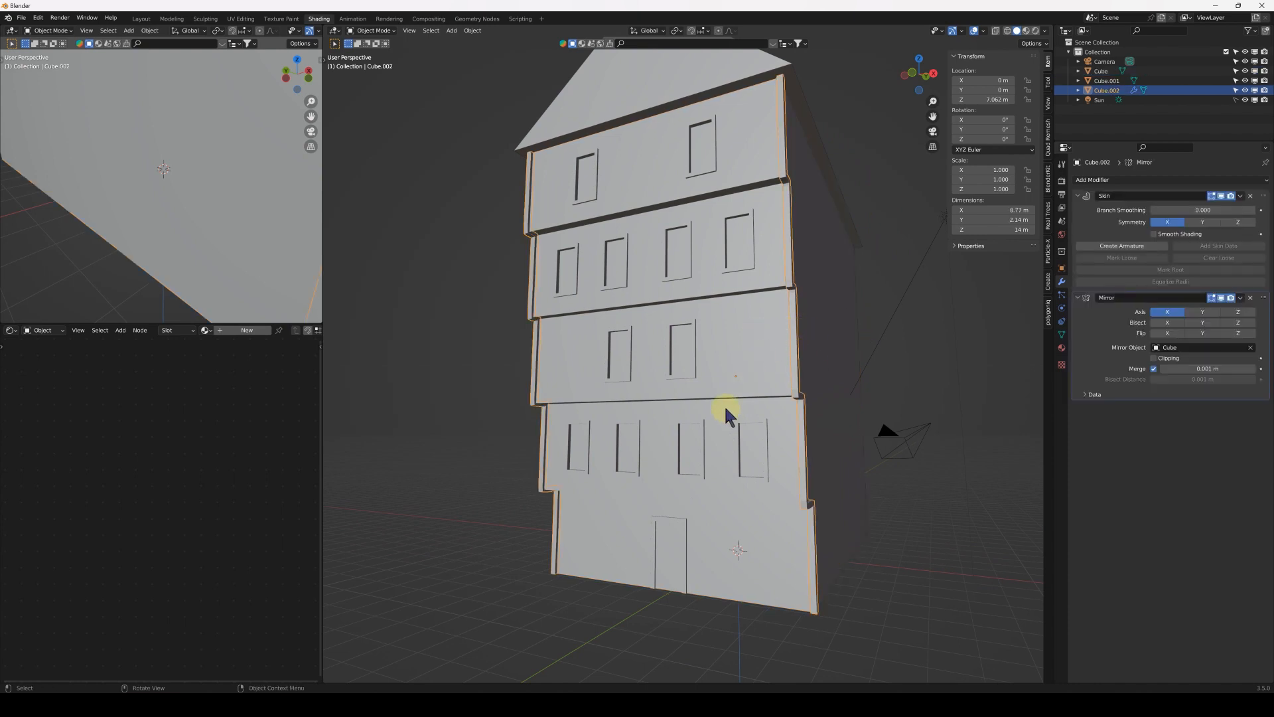
pyautogui.moveTo(714, 361); pyautogui.dragTo(711, 285, button='middle')
# - In the building's mesh, select the full row of edges along the front lower edge of the top storey
pyautogui.click(728, 242)
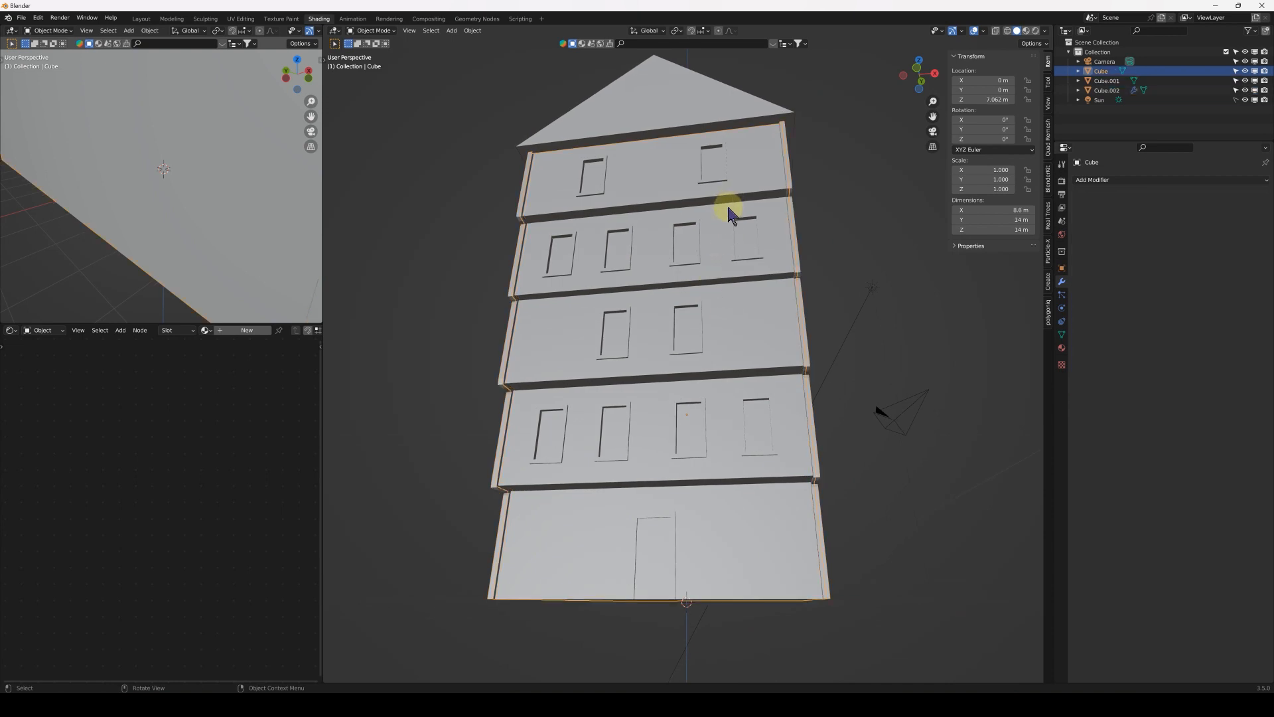
pyautogui.press('Tab')
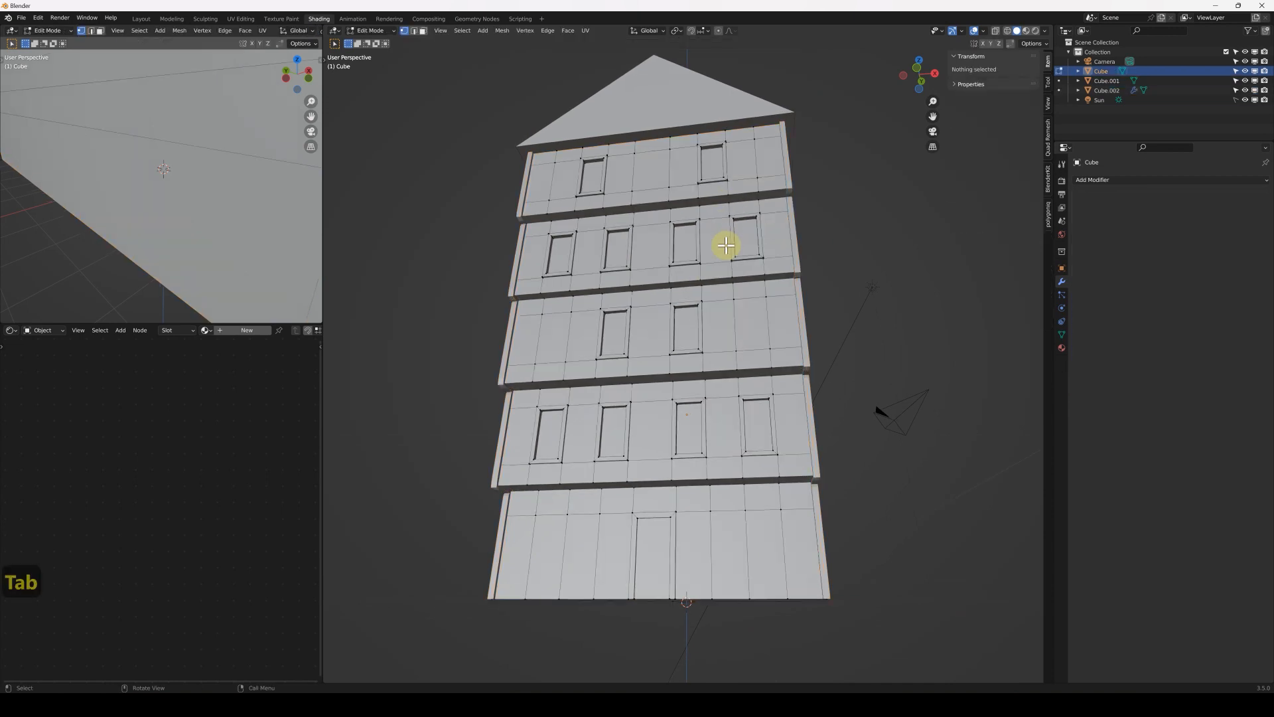
pyautogui.moveTo(688, 236); pyautogui.dragTo(748, 320, button='middle')
pyautogui.scroll(3, 736, 297)
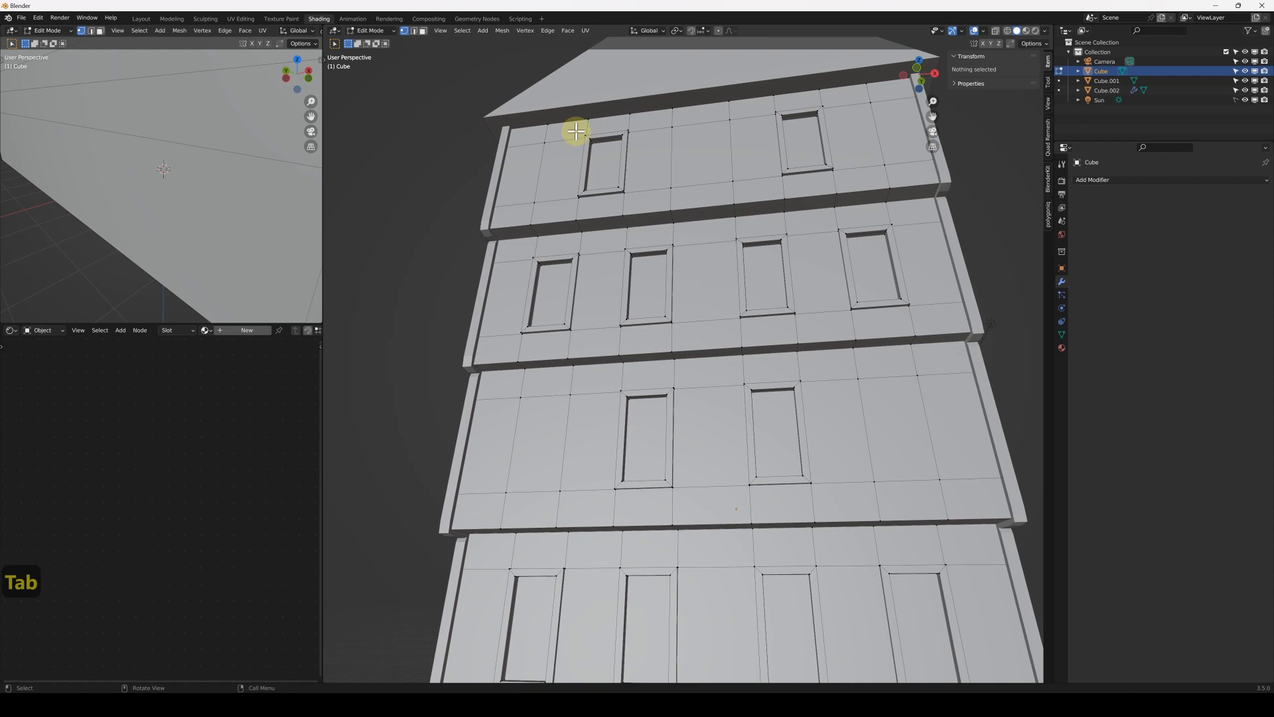
pyautogui.click(517, 227)
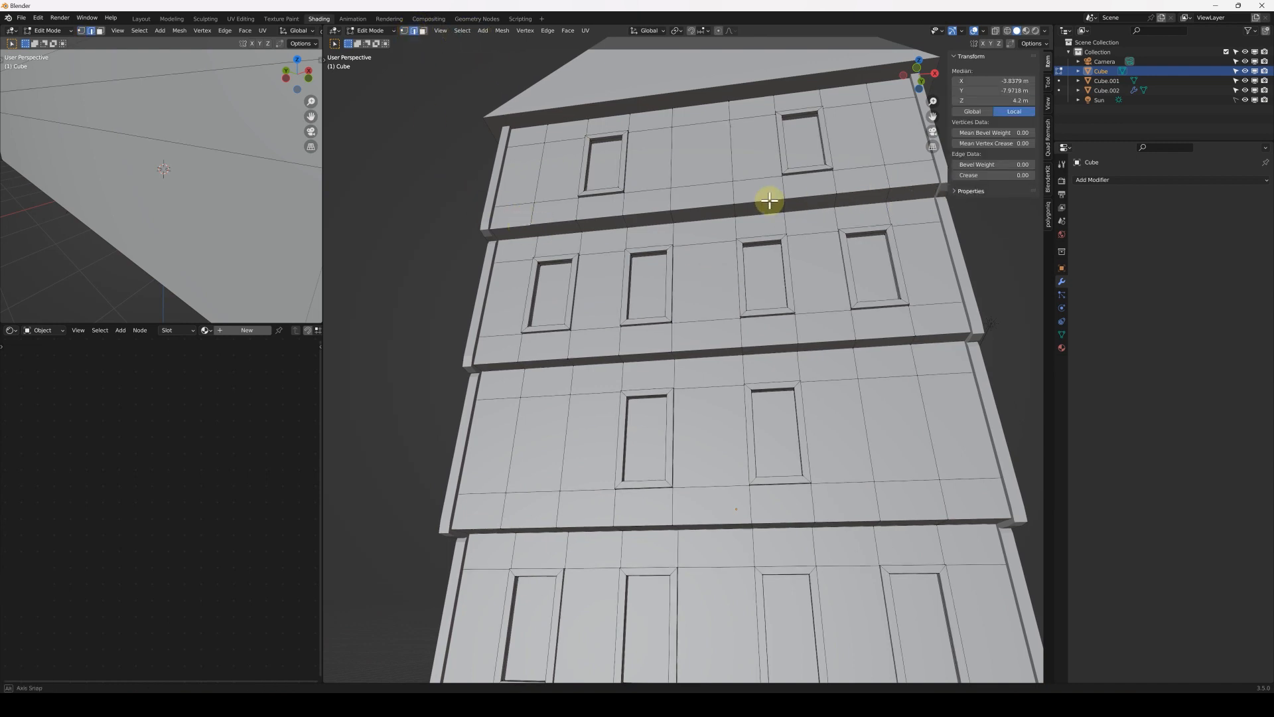
pyautogui.moveTo(810, 191); pyautogui.dragTo(822, 171, button='middle')
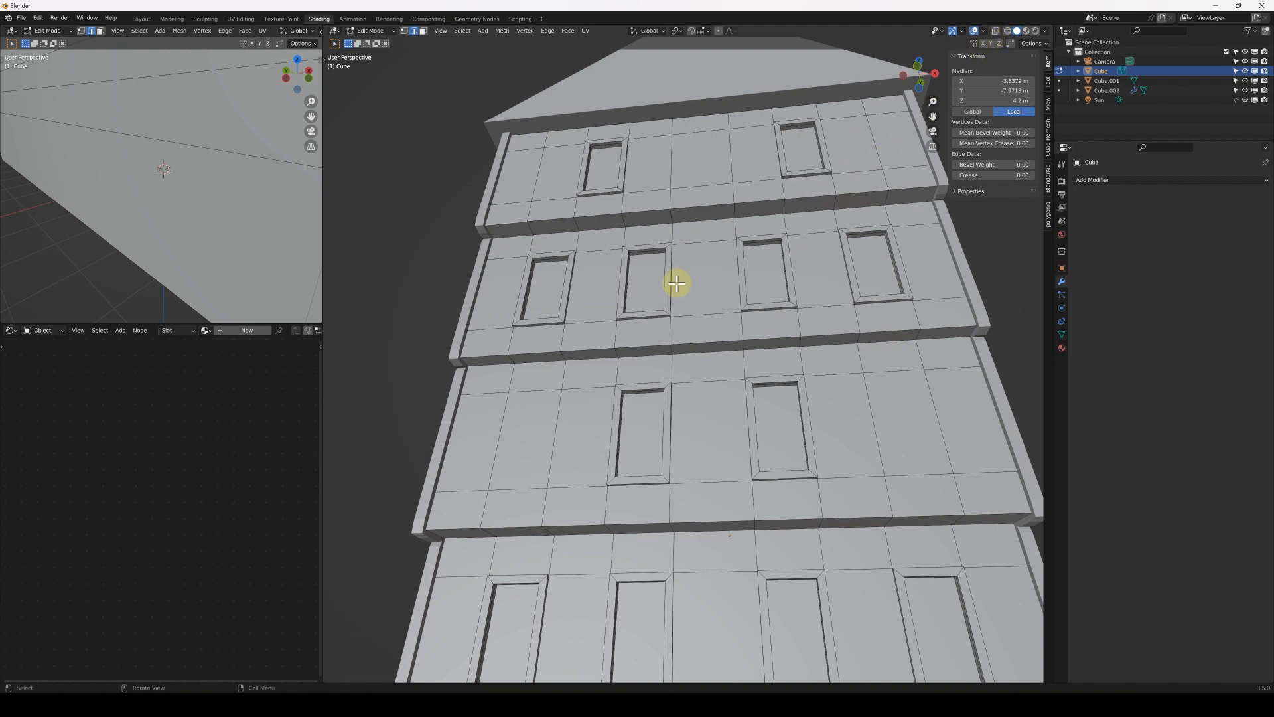
pyautogui.hotkey('alt', 'z')
pyautogui.moveTo(509, 222); pyautogui.dragTo(569, 318, button='middle')
pyautogui.hotkey('alt', 'z')
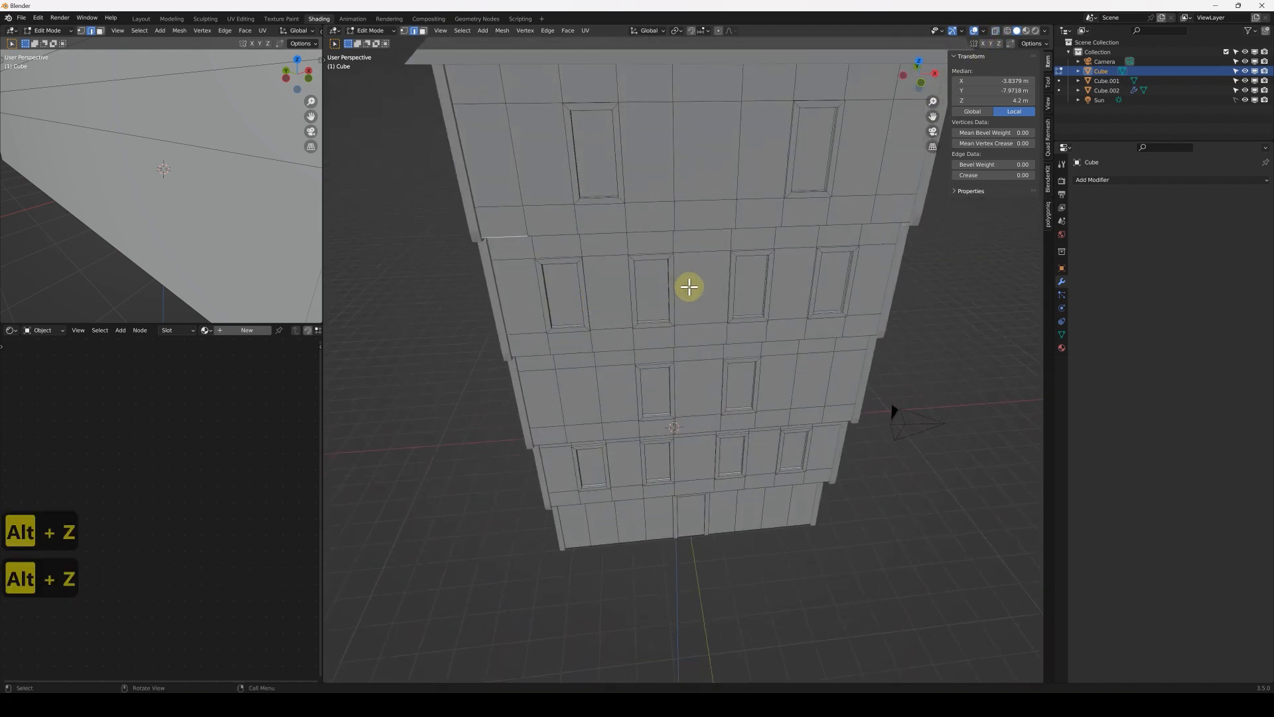
pyautogui.moveTo(688, 288); pyautogui.dragTo(673, 289, button='middle')
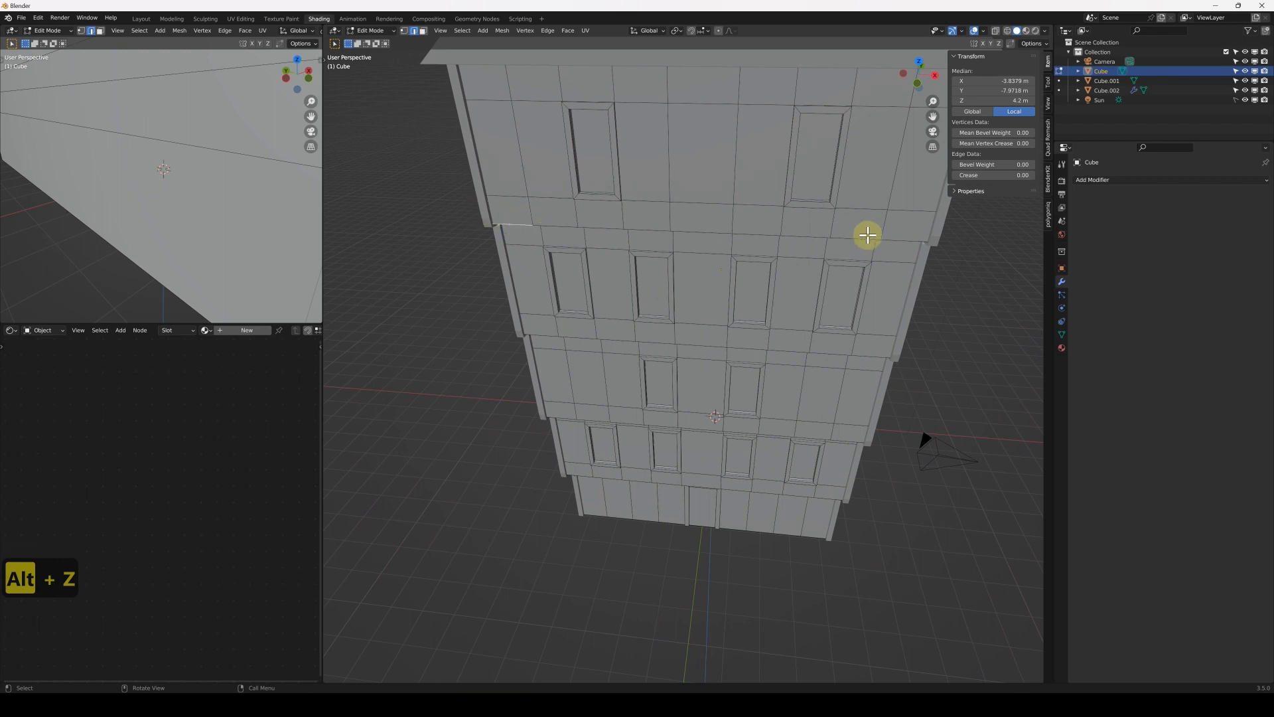
pyautogui.keyDown('ctrl'); pyautogui.click(903, 236); pyautogui.keyUp('ctrl')
pyautogui.moveTo(717, 321); pyautogui.dragTo(708, 246, button='middle')
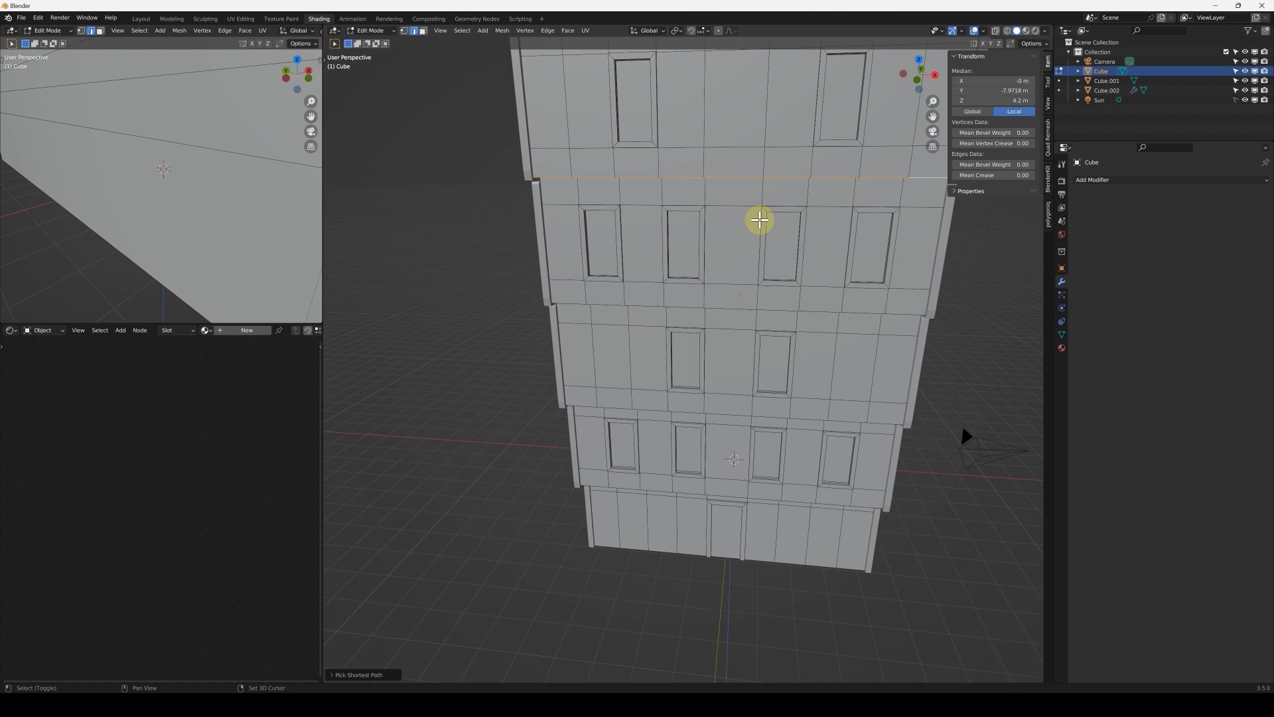
# - Duplicate the selected row of edges in place and separate the copy into its own object
pyautogui.hotkey('shift', 'd')
pyautogui.press('Return')
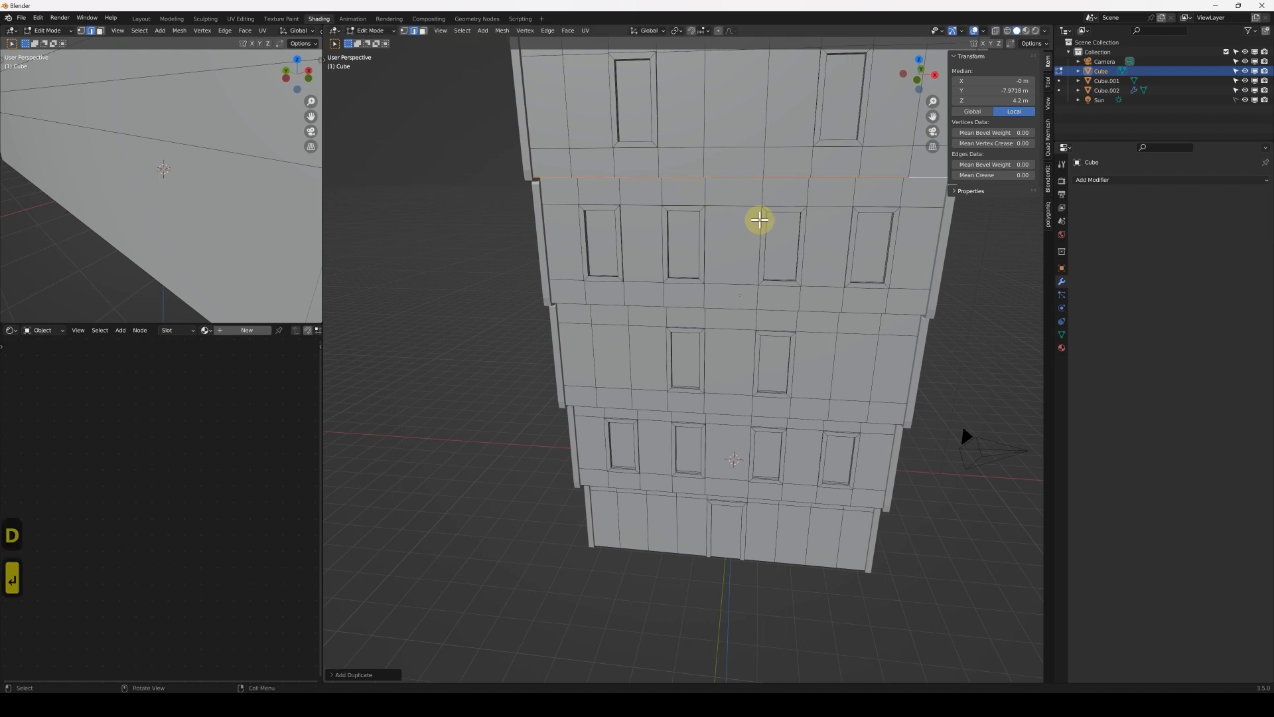
pyautogui.press('p')
pyautogui.click(759, 220)
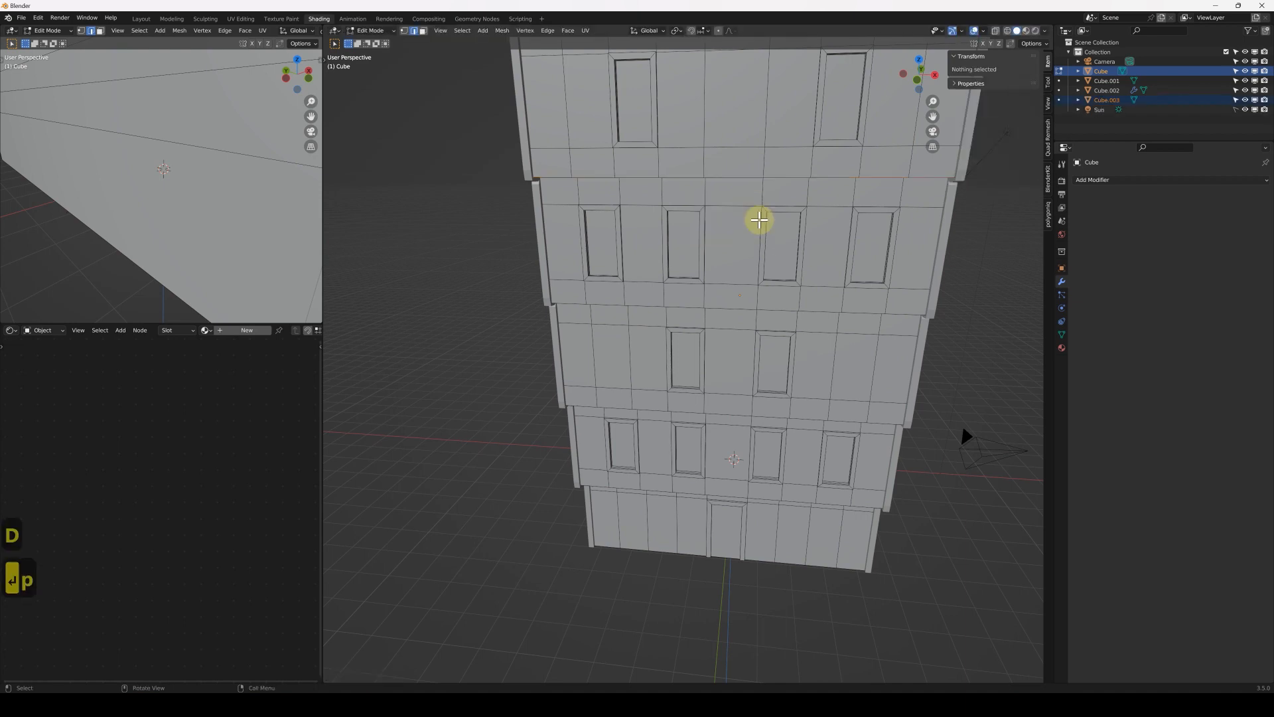
# - Leave the building mesh, select the separated edge strip below the top storey and add a Skin modifier to it
pyautogui.press('Tab')
pyautogui.press('Tab')
pyautogui.moveTo(736, 291); pyautogui.dragTo(728, 237, button='middle')
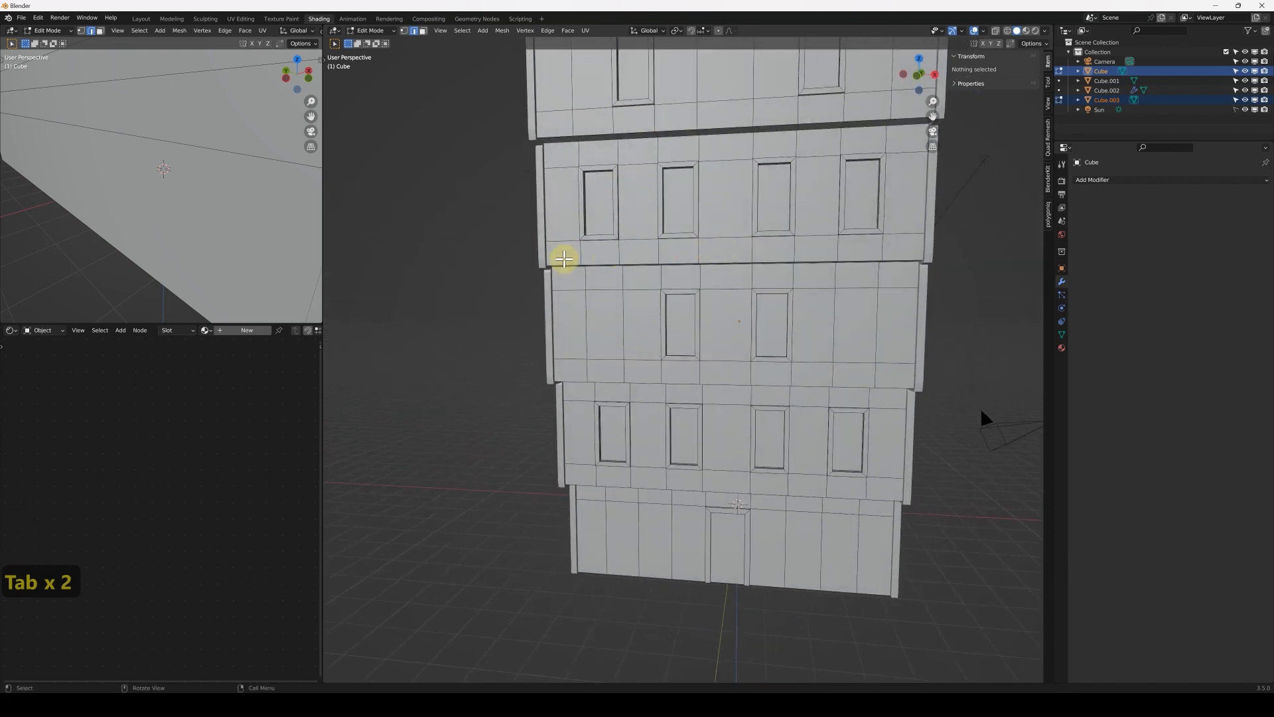
pyautogui.click(569, 263)
pyautogui.press('Tab')
pyautogui.moveTo(683, 213); pyautogui.dragTo(711, 134, button='middle')
pyautogui.click(713, 142)
pyautogui.moveTo(759, 191); pyautogui.dragTo(677, 247, button='middle')
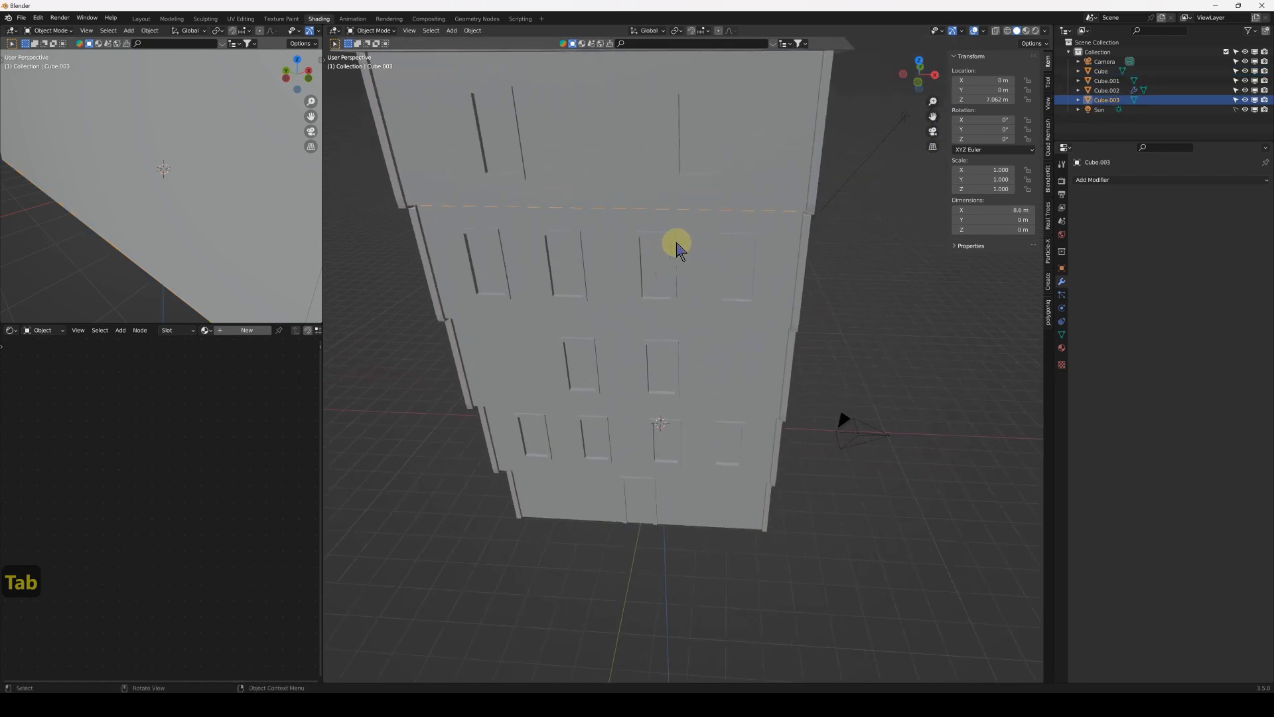
pyautogui.click(1126, 180)
pyautogui.click(1086, 335)
# - Shrink the skin radius of all the strip's vertices to make a horizontal beam about 0.21 m thick
pyautogui.moveTo(740, 256); pyautogui.dragTo(803, 296, button='middle')
pyautogui.press('Tab')
pyautogui.press('a')
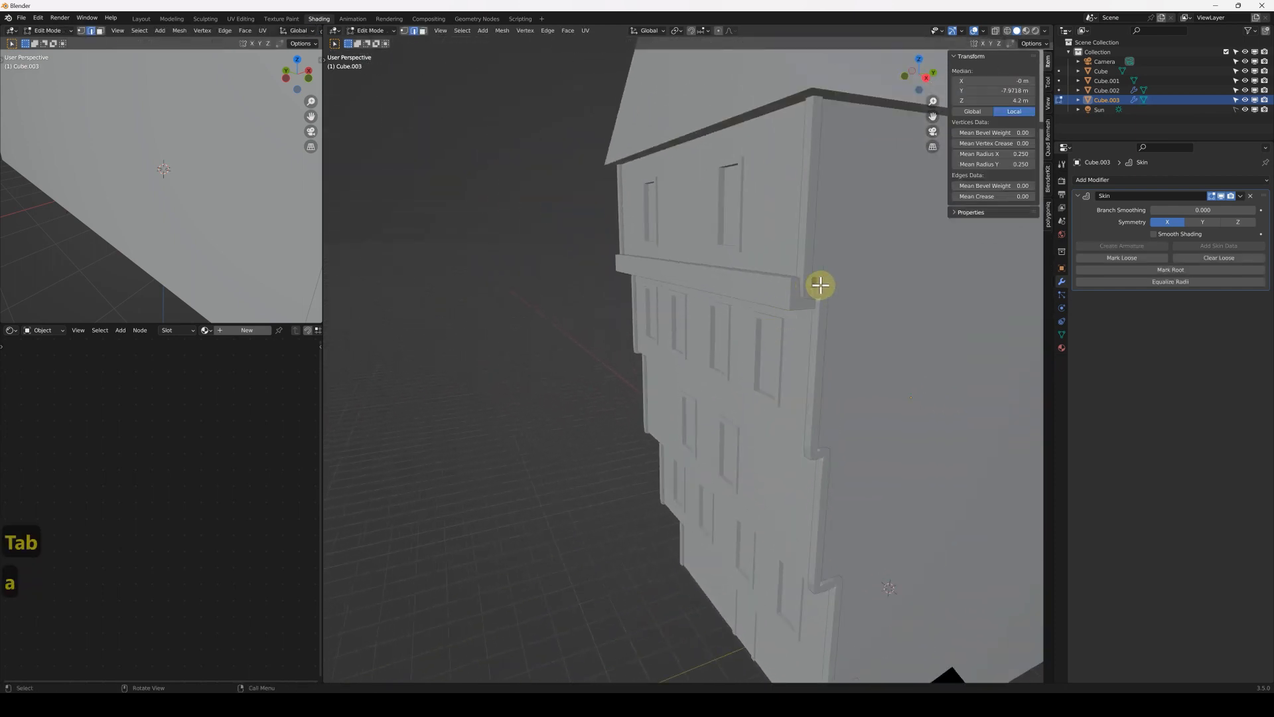
pyautogui.click(997, 33)
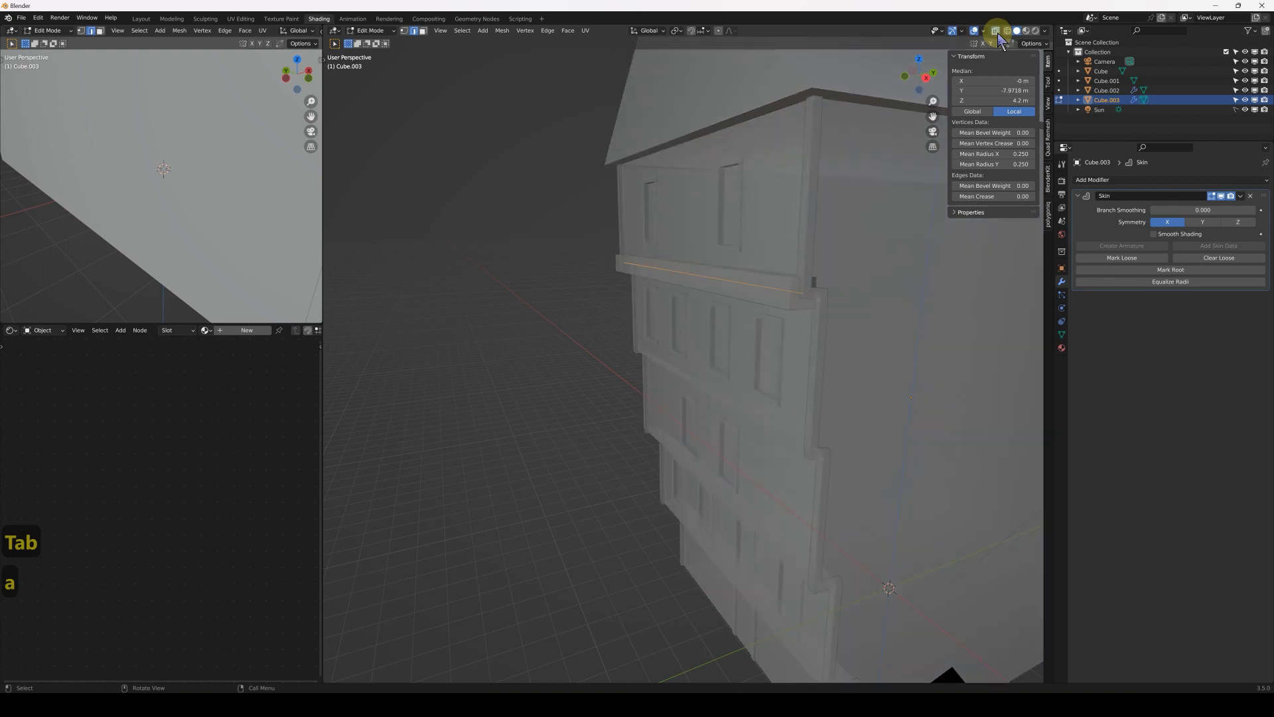
pyautogui.click(997, 31)
pyautogui.hotkey('ctrl', 'a')
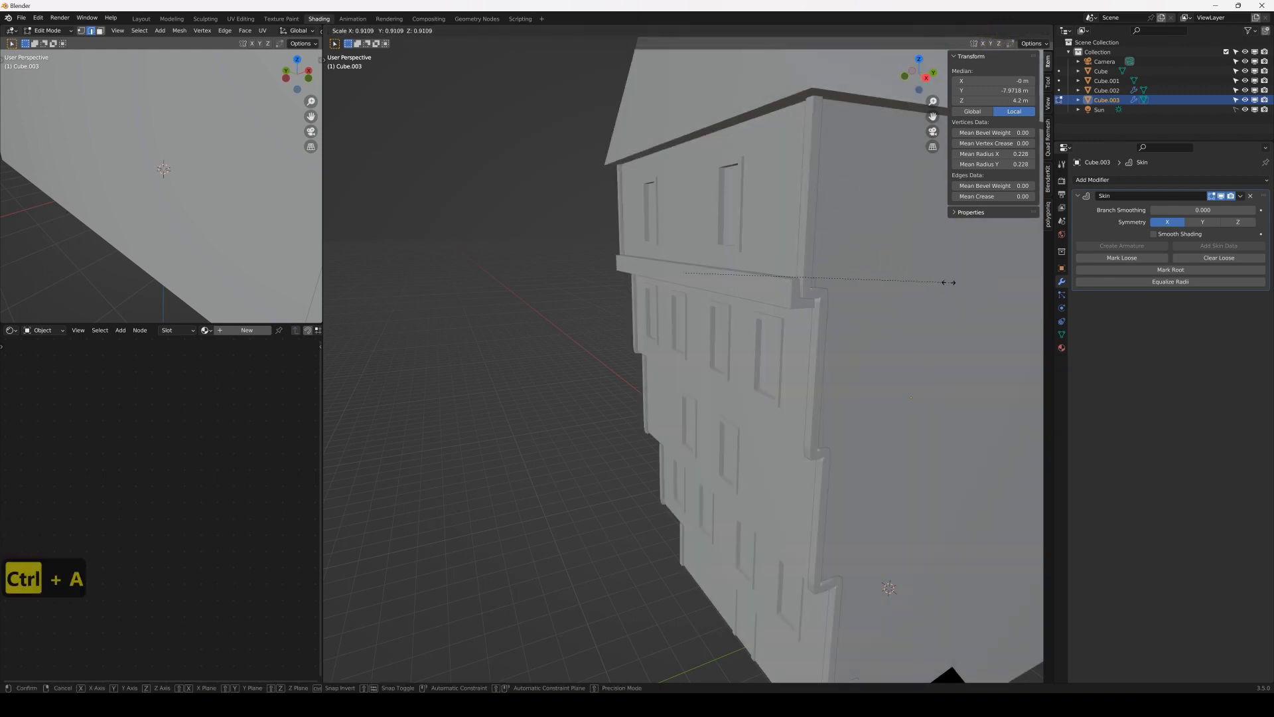
pyautogui.click(806, 293)
pyautogui.press('Tab')
# - Duplicate the front lower edges of the four-window storey beneath the top one and separate them into a new object
pyautogui.moveTo(760, 299); pyautogui.dragTo(833, 236, button='middle')
pyautogui.keyDown('shift'); pyautogui.moveTo(662, 312); pyautogui.dragTo(795, 287, button='middle'); pyautogui.keyUp('shift')
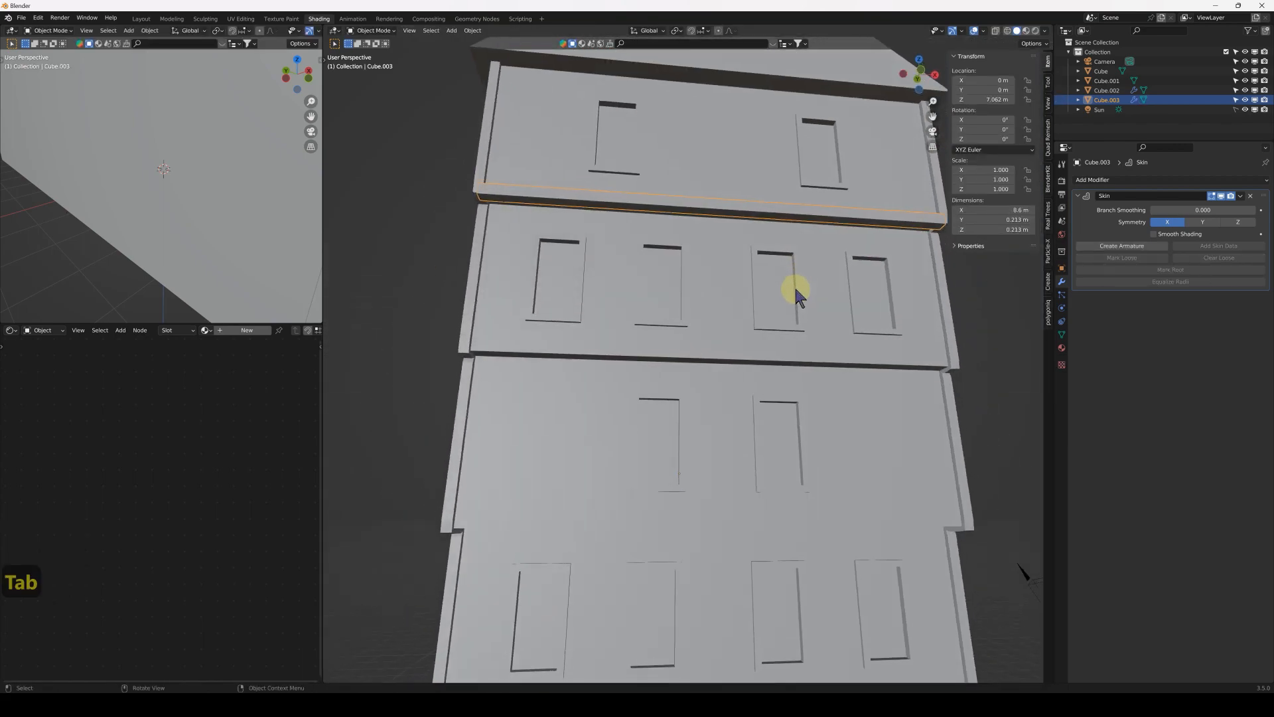
pyautogui.click(782, 367)
pyautogui.press('Tab')
pyautogui.keyDown('shift'); pyautogui.moveTo(777, 361); pyautogui.dragTo(777, 305, button='middle'); pyautogui.keyUp('shift')
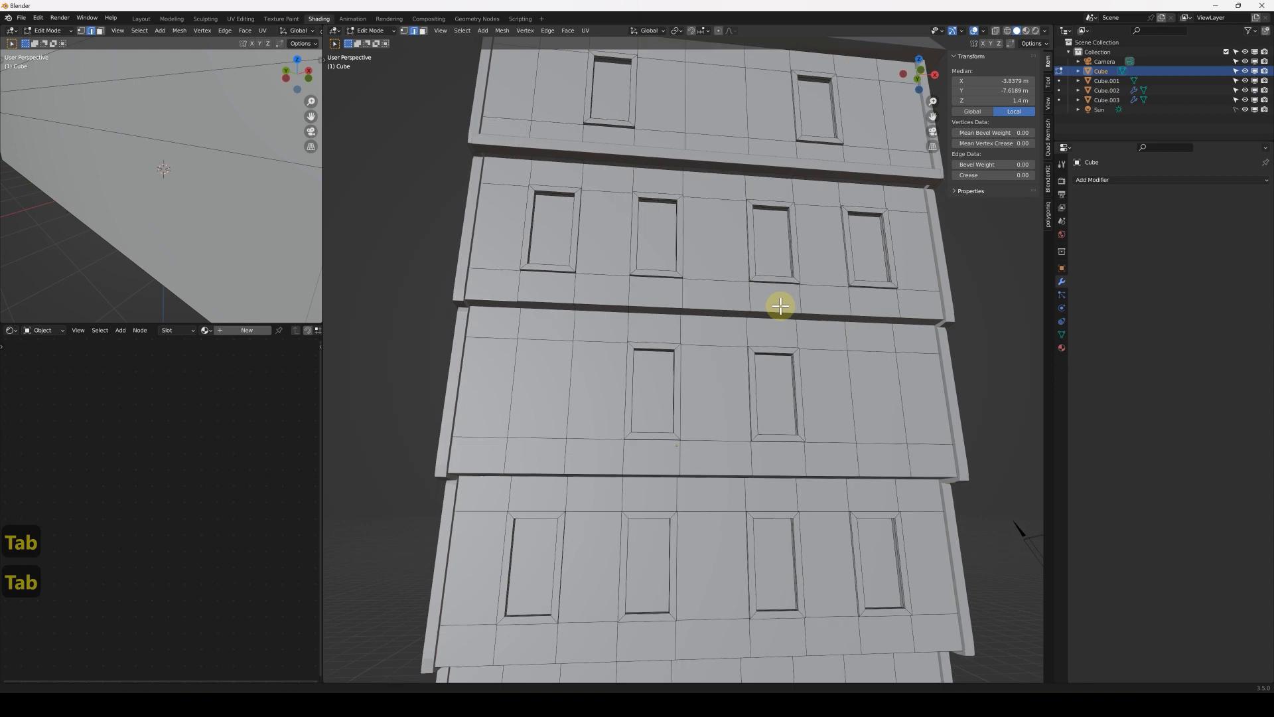
pyautogui.keyDown('ctrl'); pyautogui.click(921, 310); pyautogui.keyUp('ctrl')
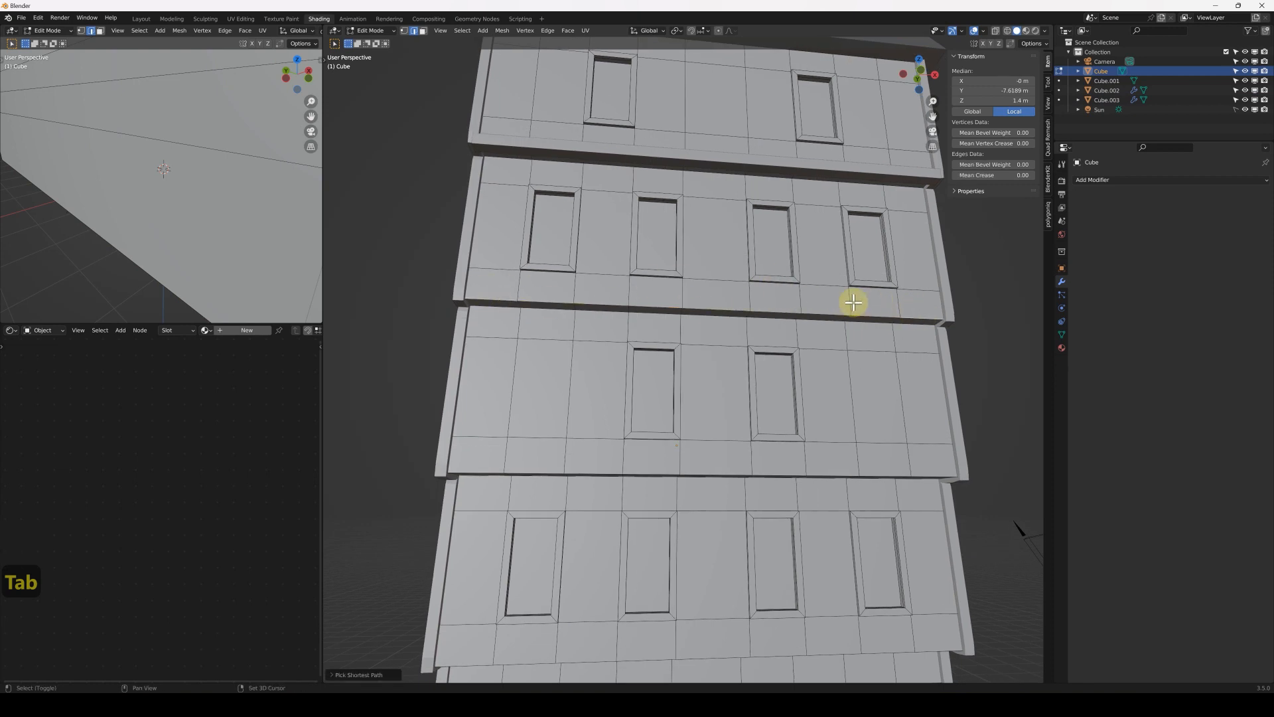
pyautogui.press('Return')
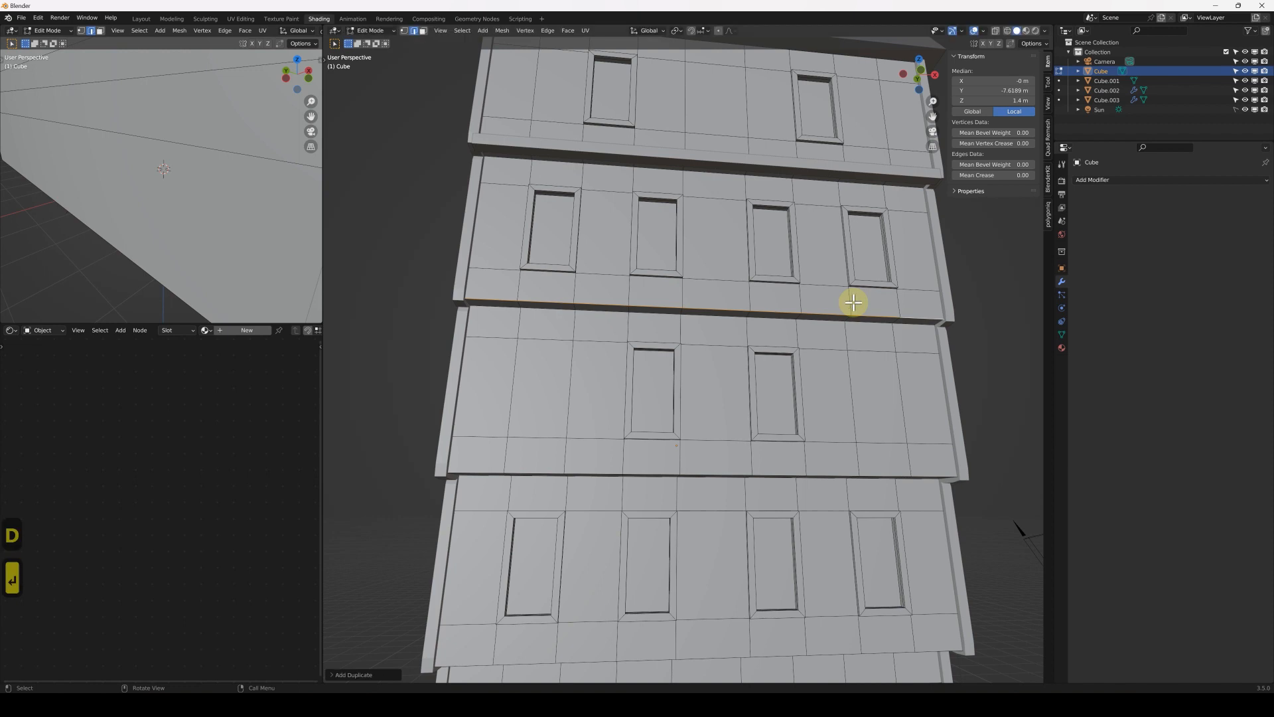
pyautogui.press('p')
pyautogui.click(853, 302)
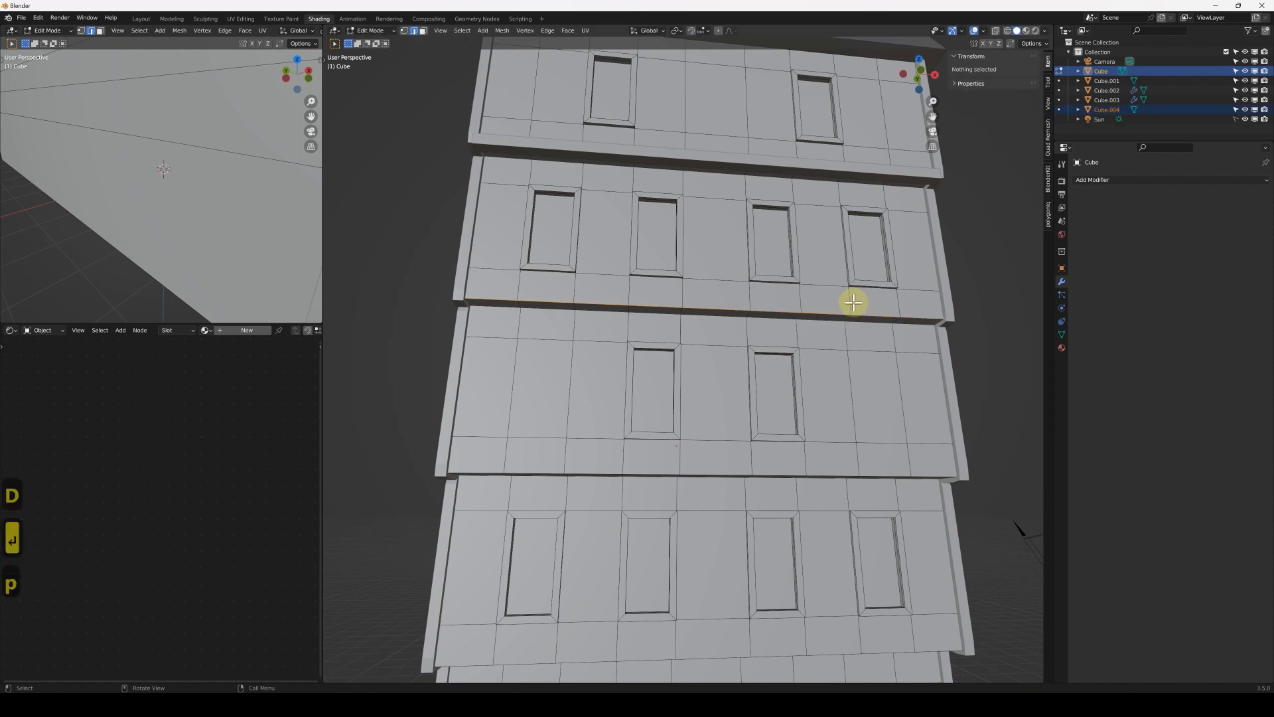
# - Add a Skin modifier to the strip separated from the upper four-window storey
pyautogui.press('Tab')
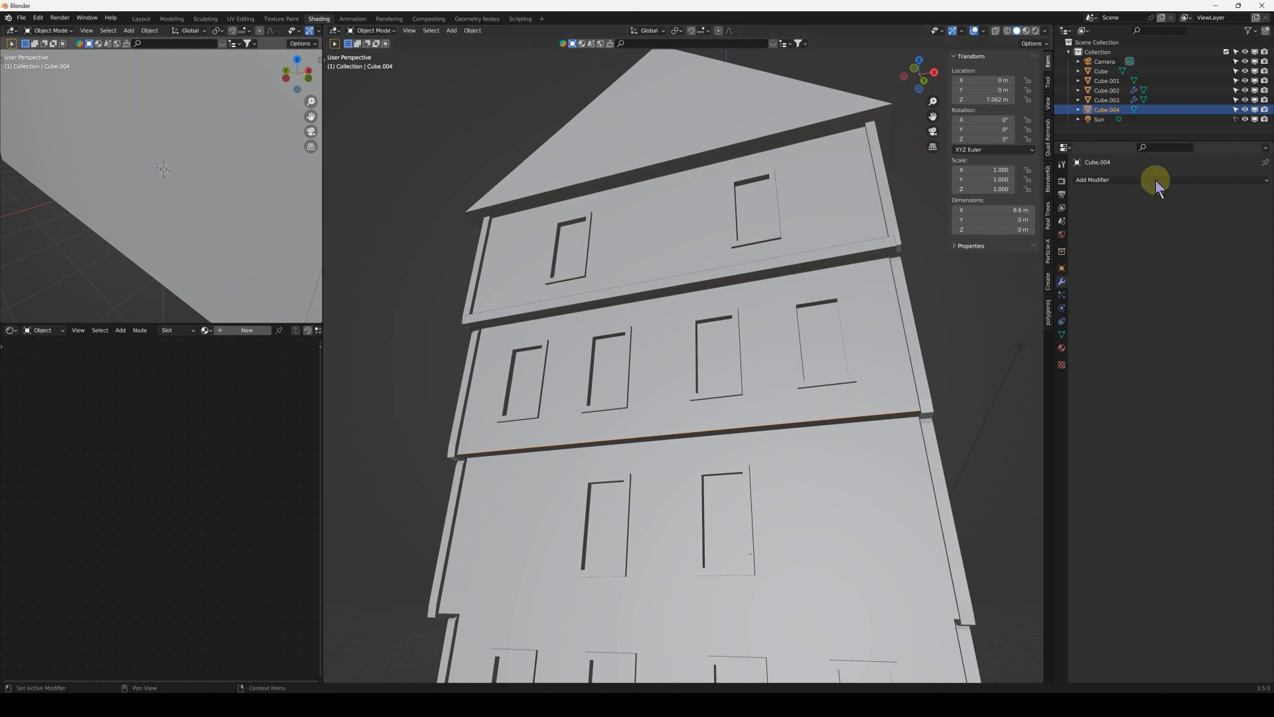
pyautogui.click(1152, 181)
pyautogui.click(1080, 336)
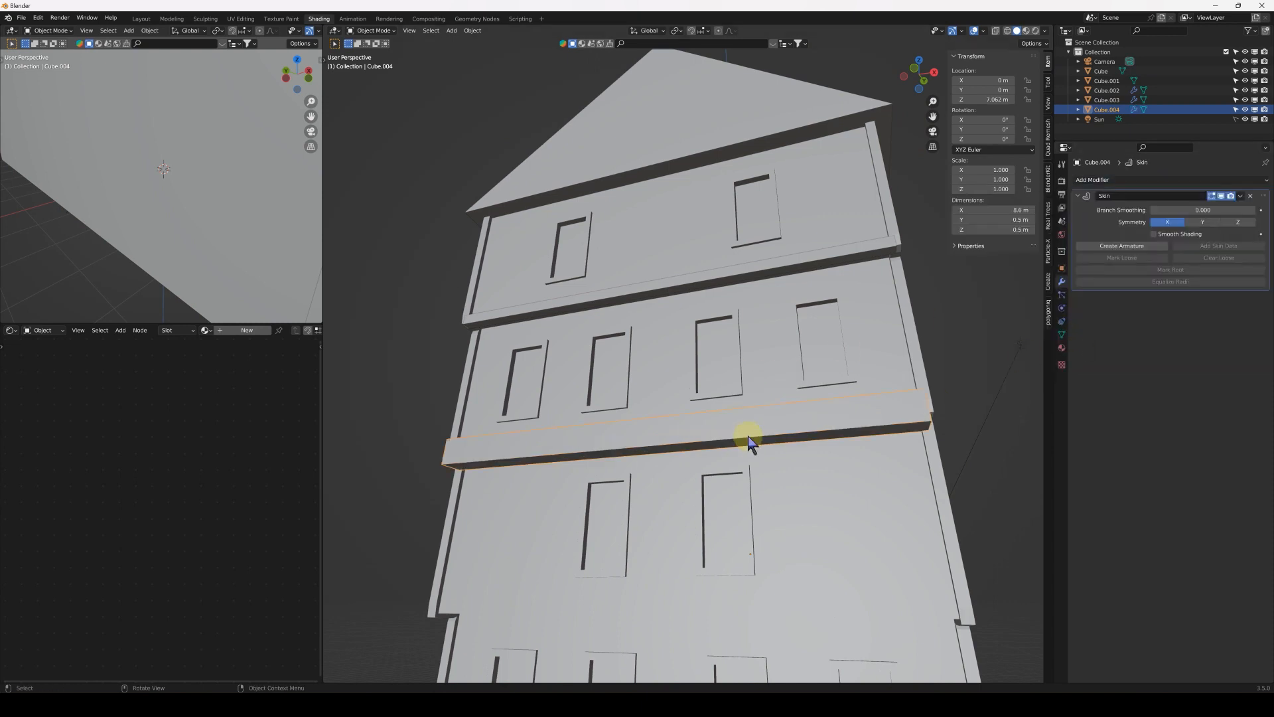
# - Reduce the skin radius across this second horizontal beam to a thickness of about 0.23 m
pyautogui.moveTo(835, 423); pyautogui.dragTo(766, 387, button='middle')
pyautogui.press('Tab')
pyautogui.press('a')
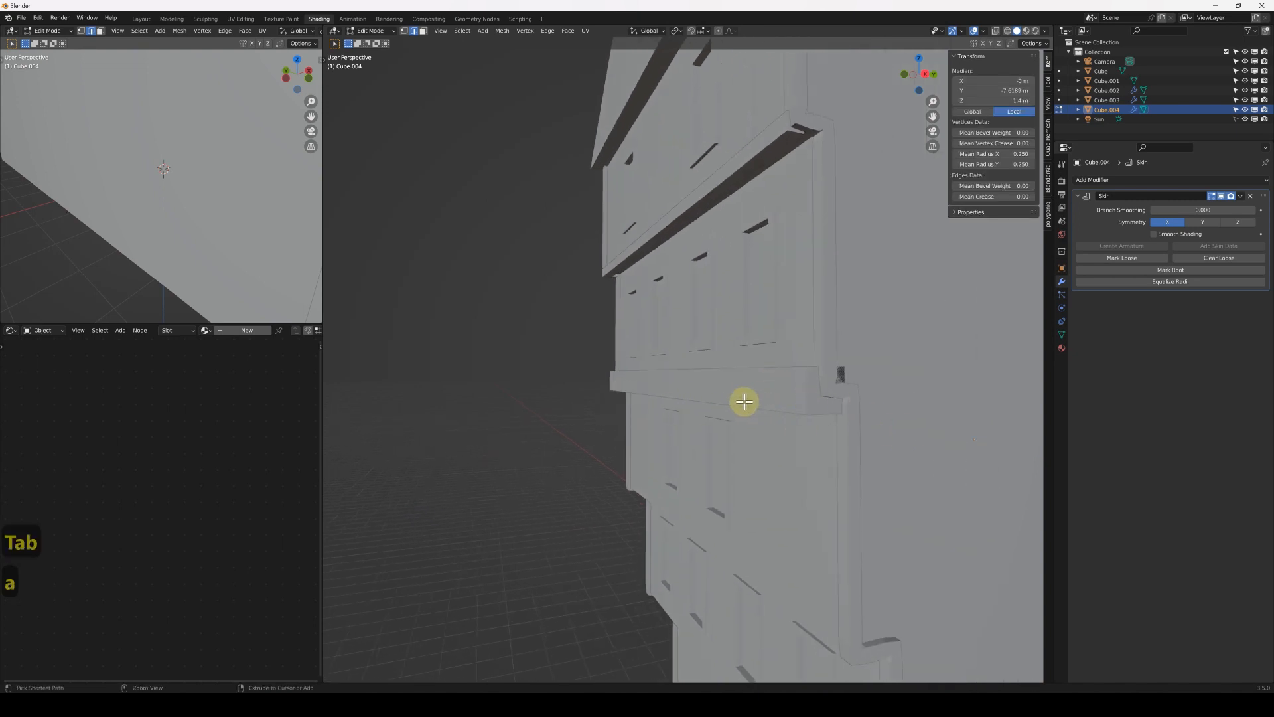
pyautogui.hotkey('ctrl', 'a')
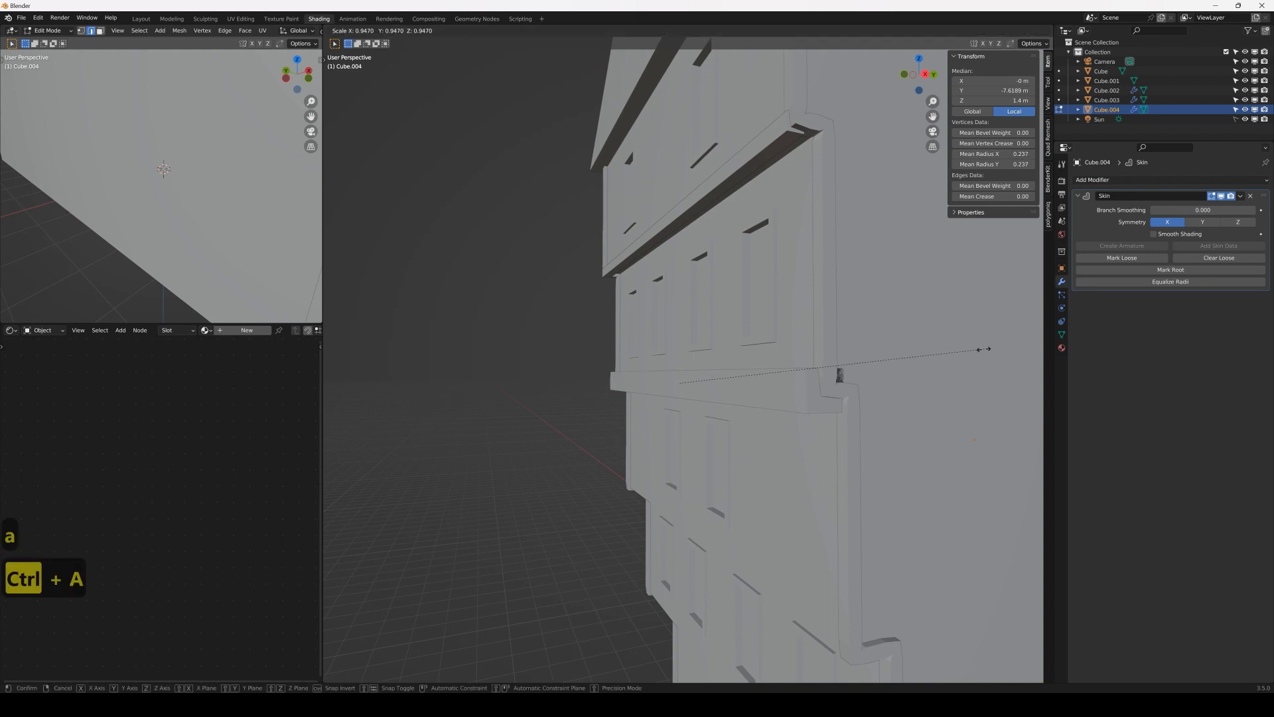
pyautogui.click(826, 381)
pyautogui.press('Tab')
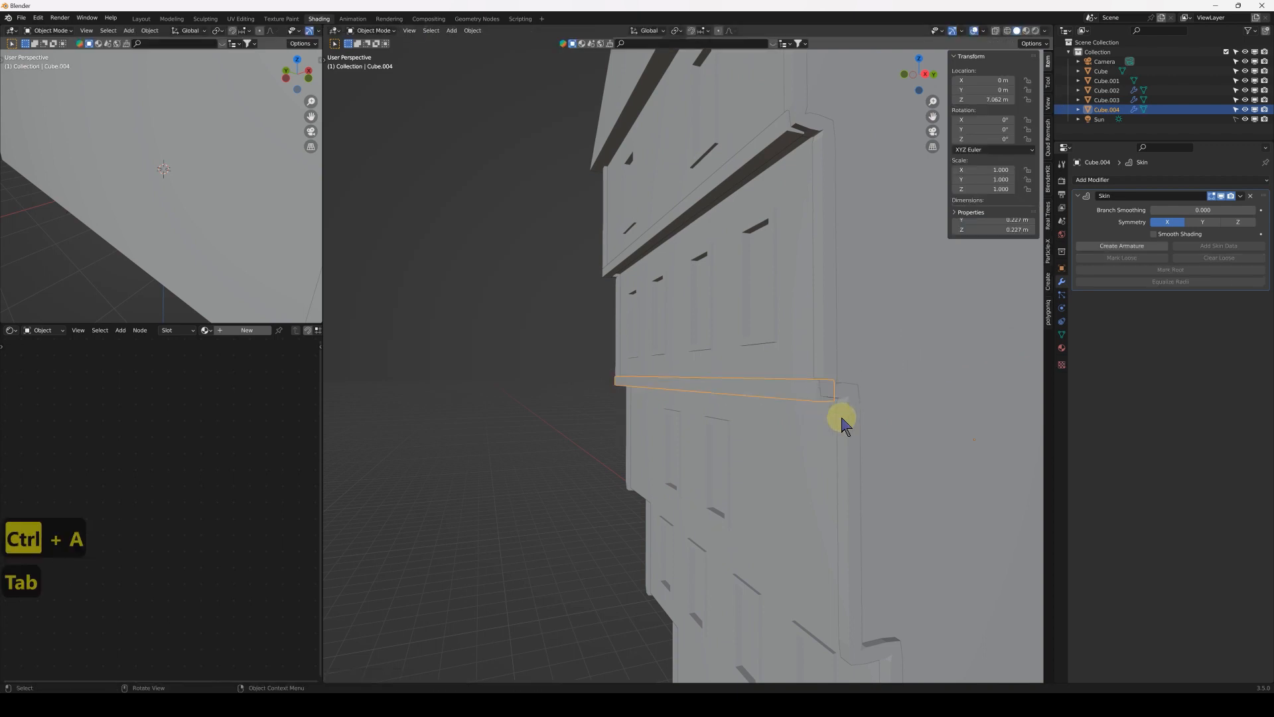
# - Duplicate the front lower edges of the middle two-window storey and separate them into a new object
pyautogui.moveTo(760, 469); pyautogui.dragTo(785, 321, button='middle')
pyautogui.click(802, 298)
pyautogui.press('Tab')
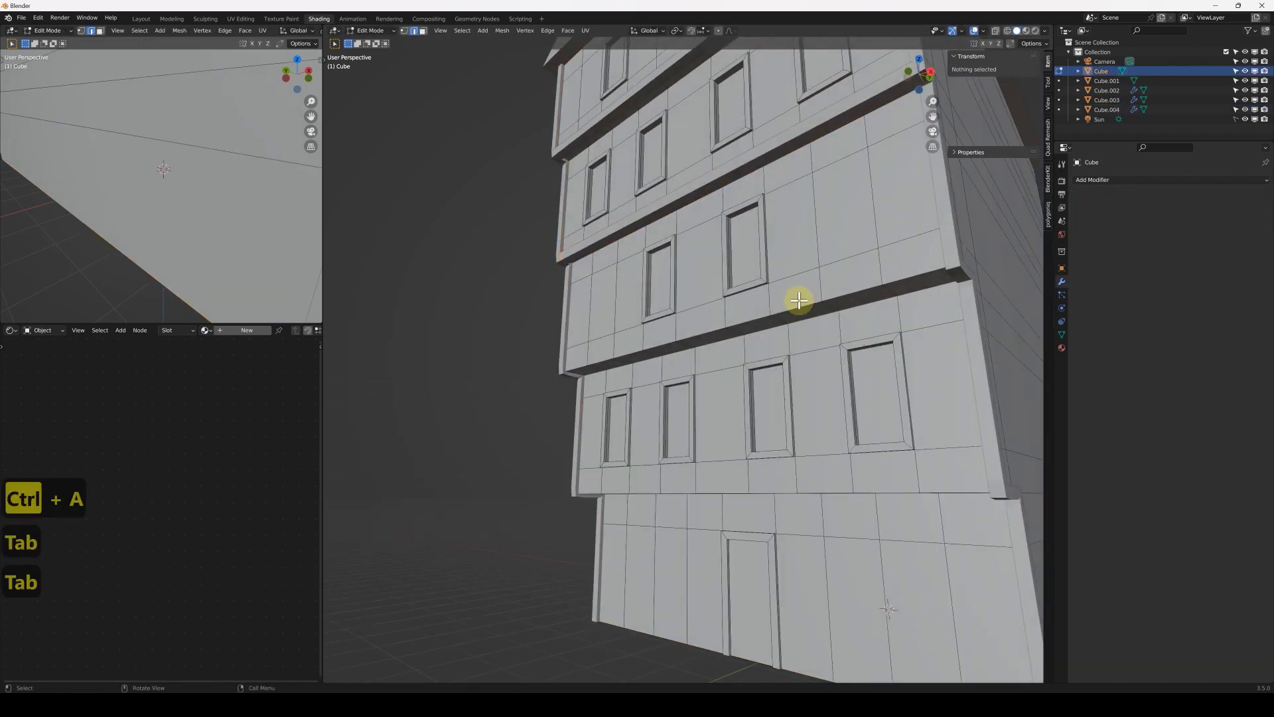
pyautogui.click(578, 366)
pyautogui.keyDown('ctrl'); pyautogui.click(927, 276); pyautogui.keyUp('ctrl')
pyautogui.hotkey('shift', 'd')
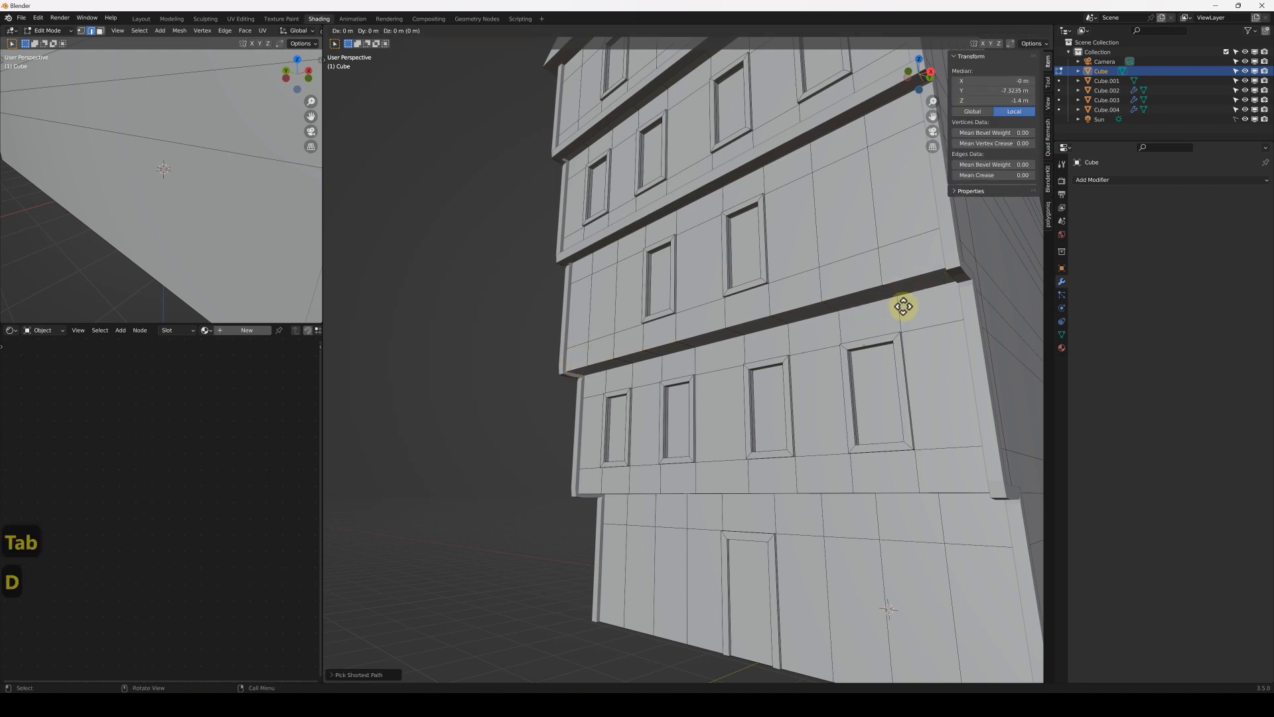
pyautogui.press('Return')
pyautogui.press('p')
pyautogui.click(904, 306)
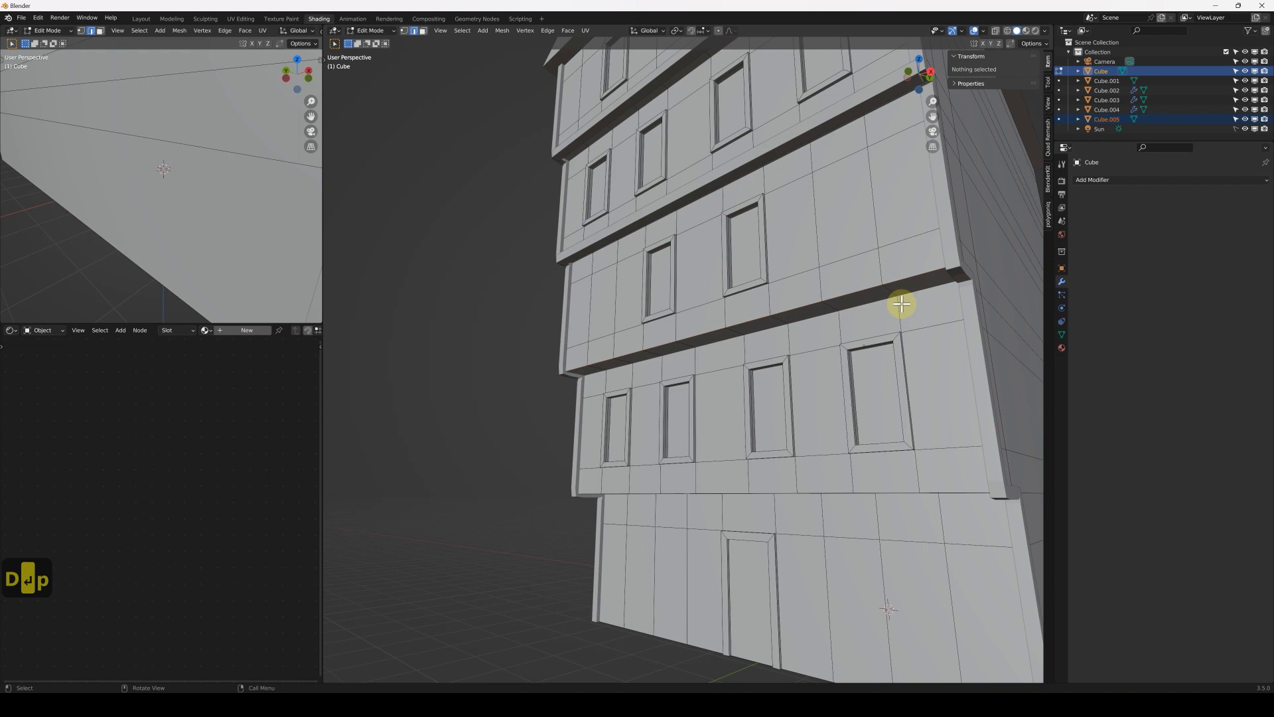
# - Select the strip separated from the middle storey and add a Skin modifier to it
pyautogui.press('Tab')
pyautogui.click(865, 298)
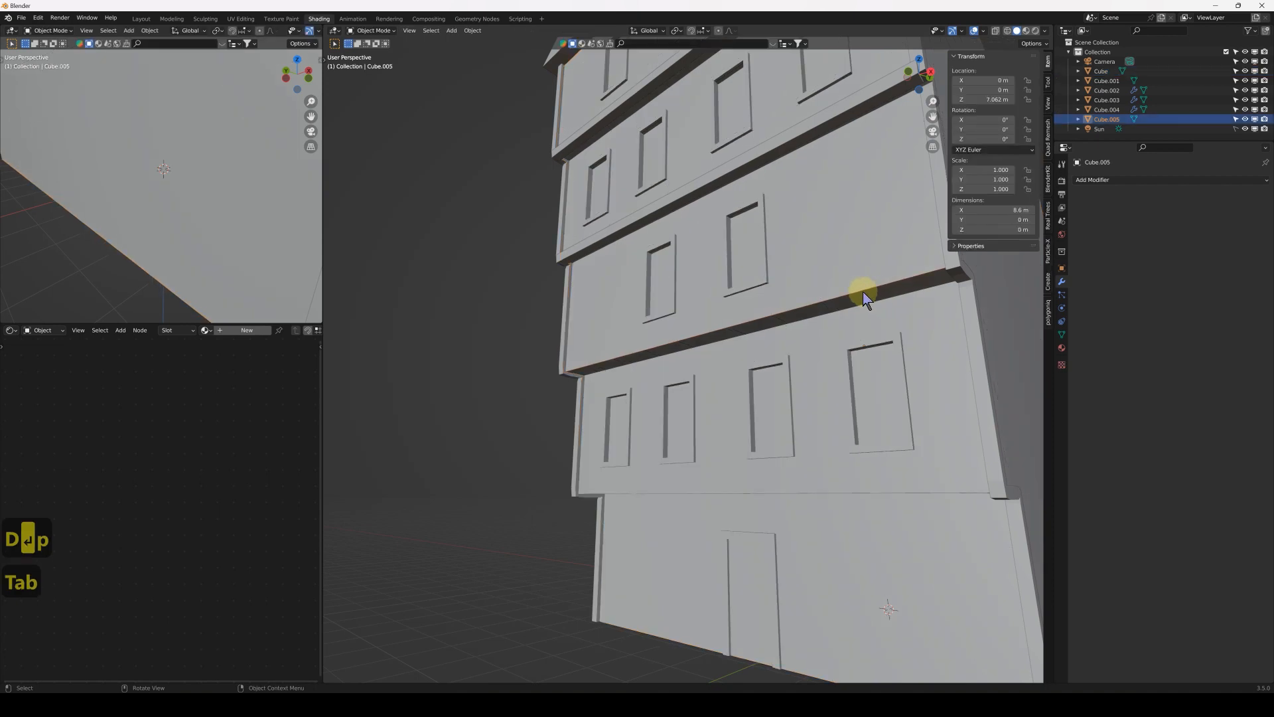
pyautogui.click(1141, 182)
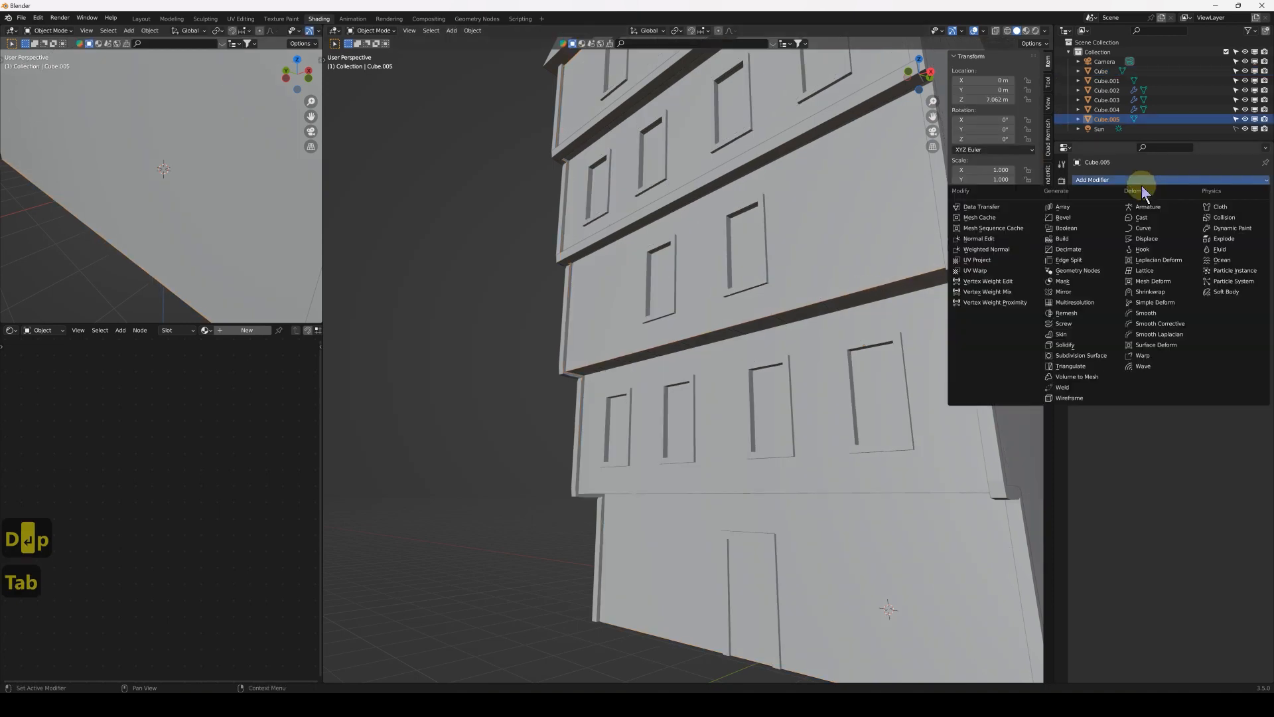
pyautogui.click(1092, 338)
# - Reduce the skin radius across the whole middle-storey beam to about 0.107
pyautogui.moveTo(860, 310); pyautogui.dragTo(835, 309, button='middle')
pyautogui.press('Tab')
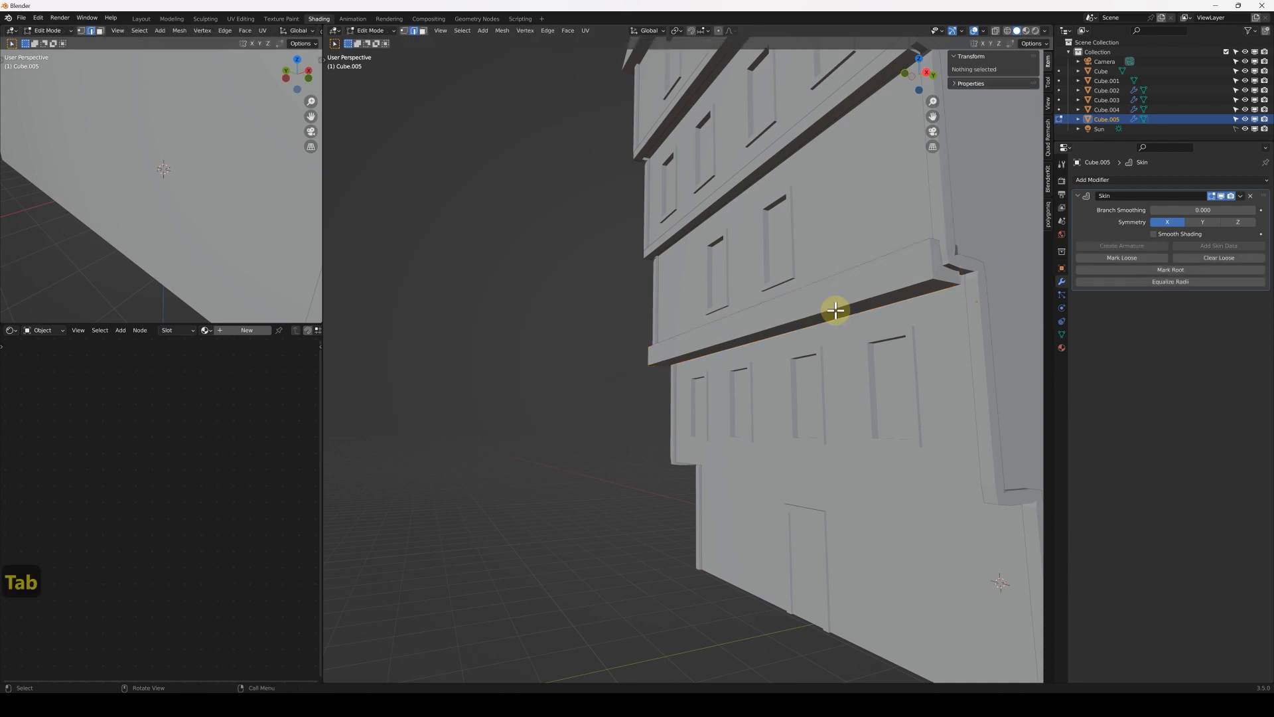
pyautogui.press('a')
pyautogui.hotkey('ctrl', 'a')
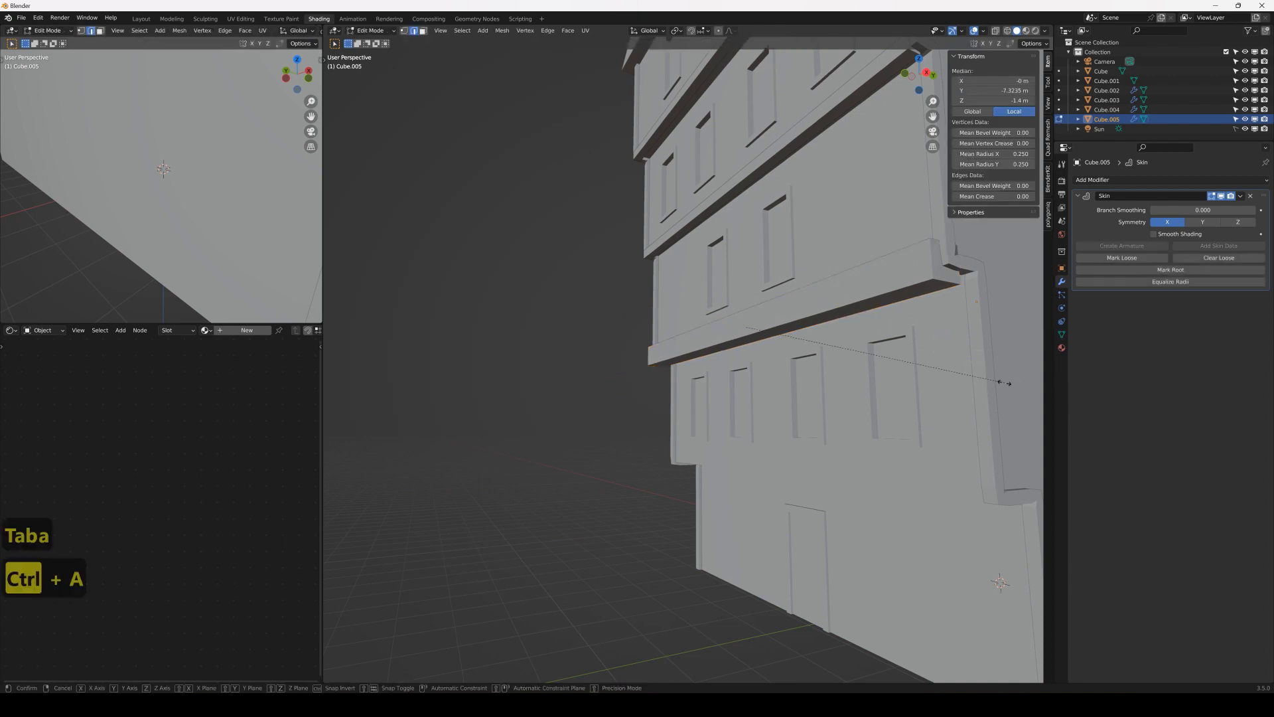
pyautogui.click(856, 347)
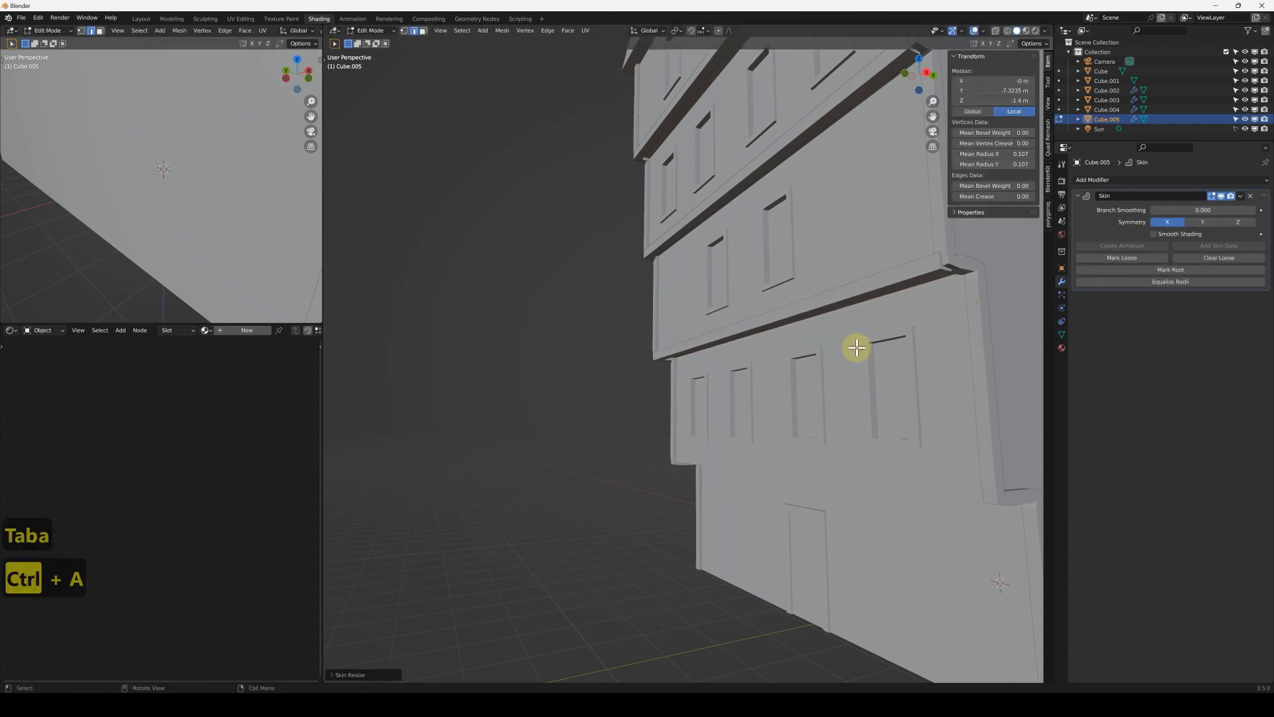
pyautogui.press('Tab')
# - Duplicate the front lower edges of the lower four-window storey on the main building mesh and separate them into a new object
pyautogui.moveTo(868, 370); pyautogui.dragTo(871, 406, button='middle')
pyautogui.click(872, 406)
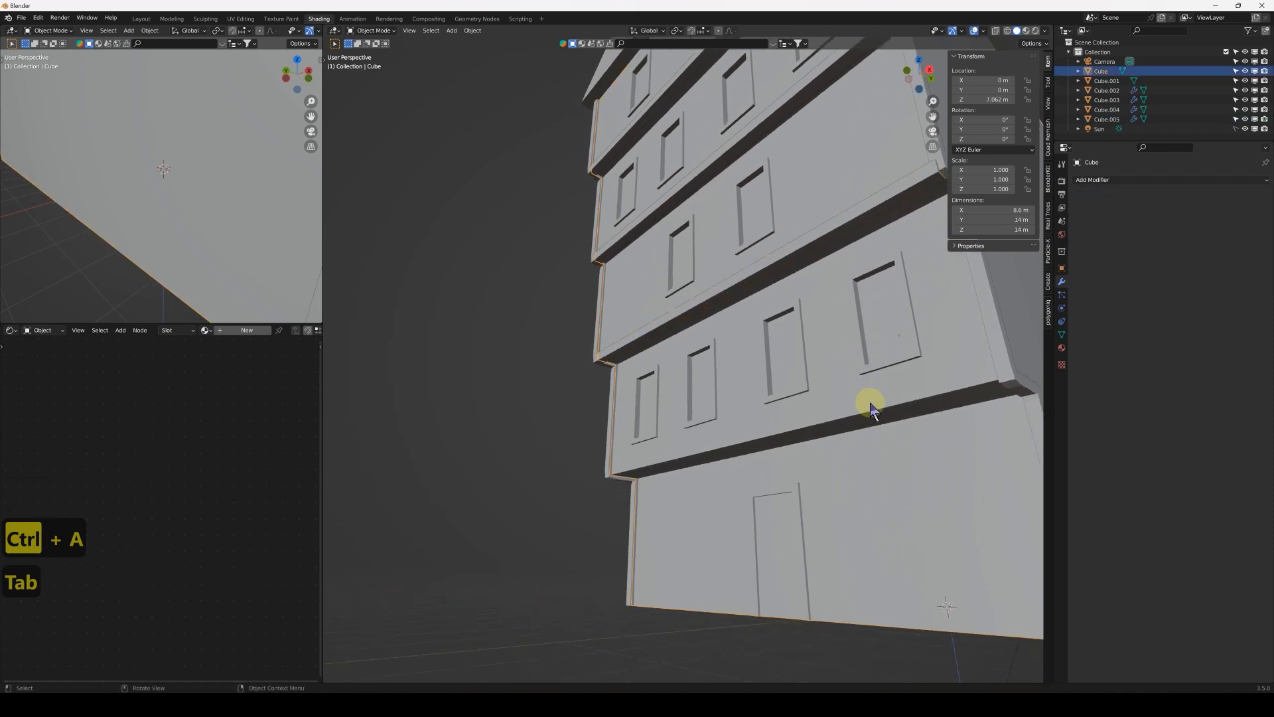
pyautogui.press('Tab')
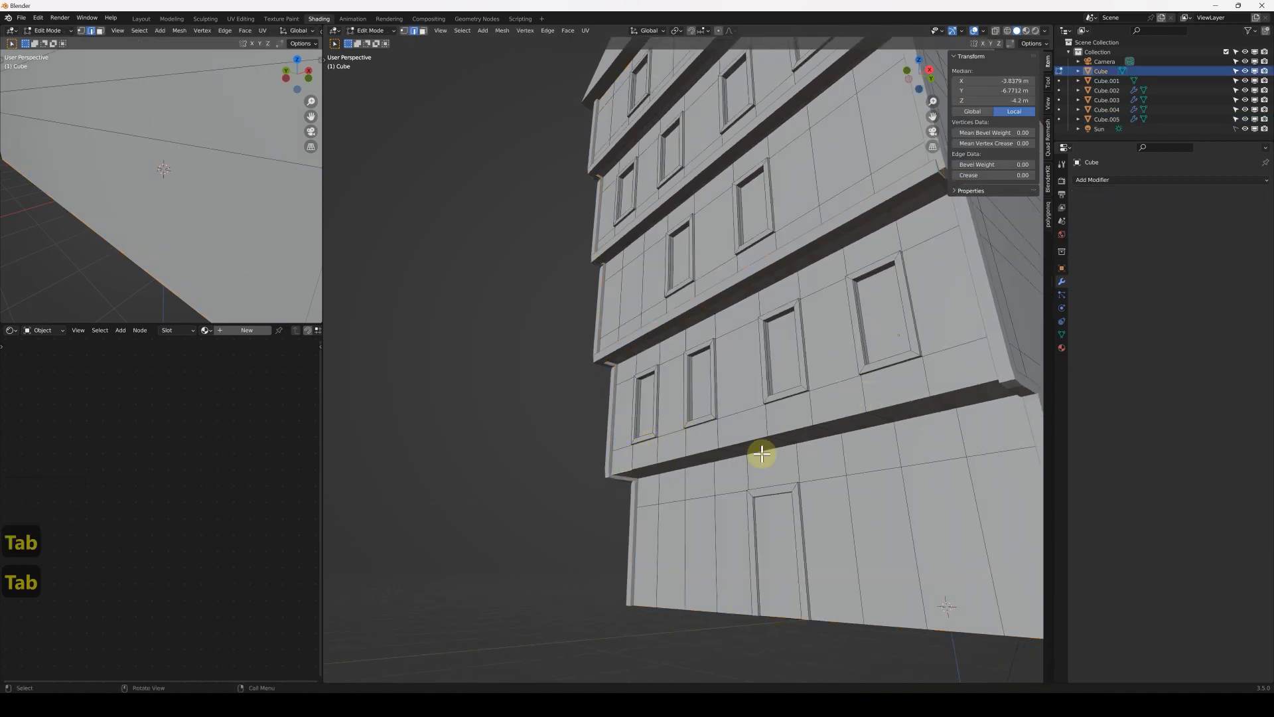
pyautogui.keyDown('ctrl'); pyautogui.click(963, 389); pyautogui.keyUp('ctrl')
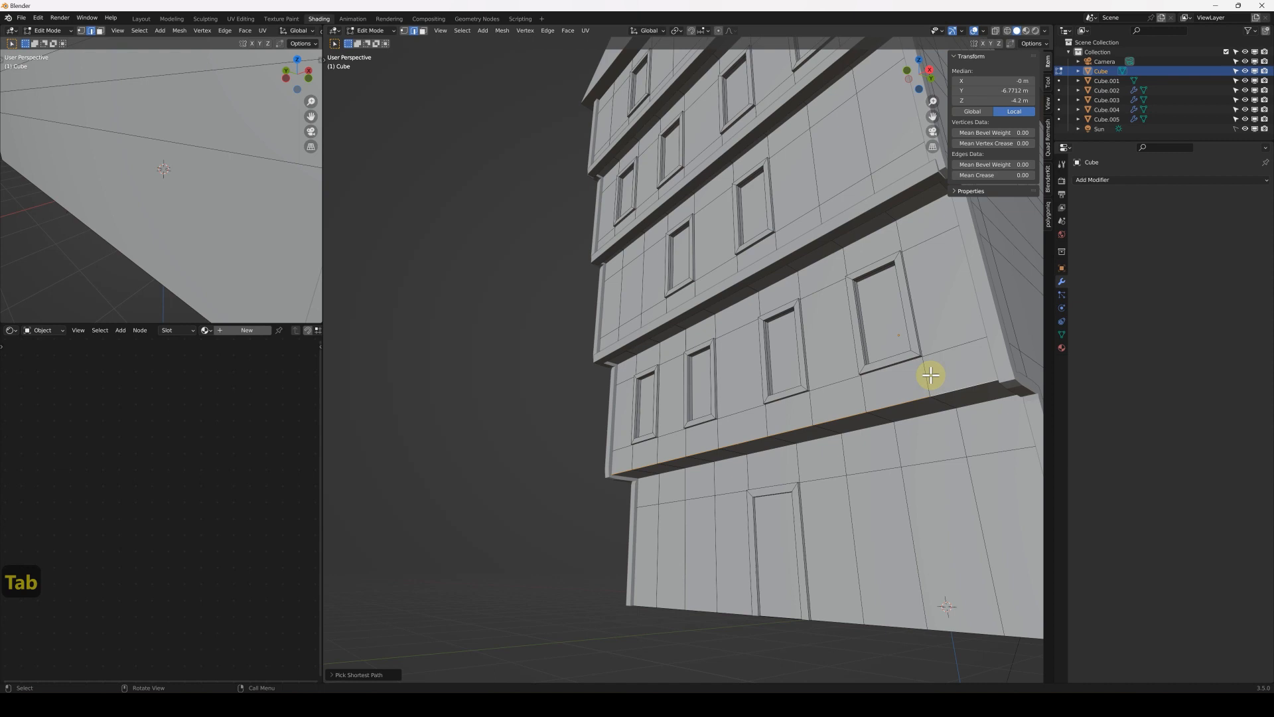
pyautogui.hotkey('shift', 'd')
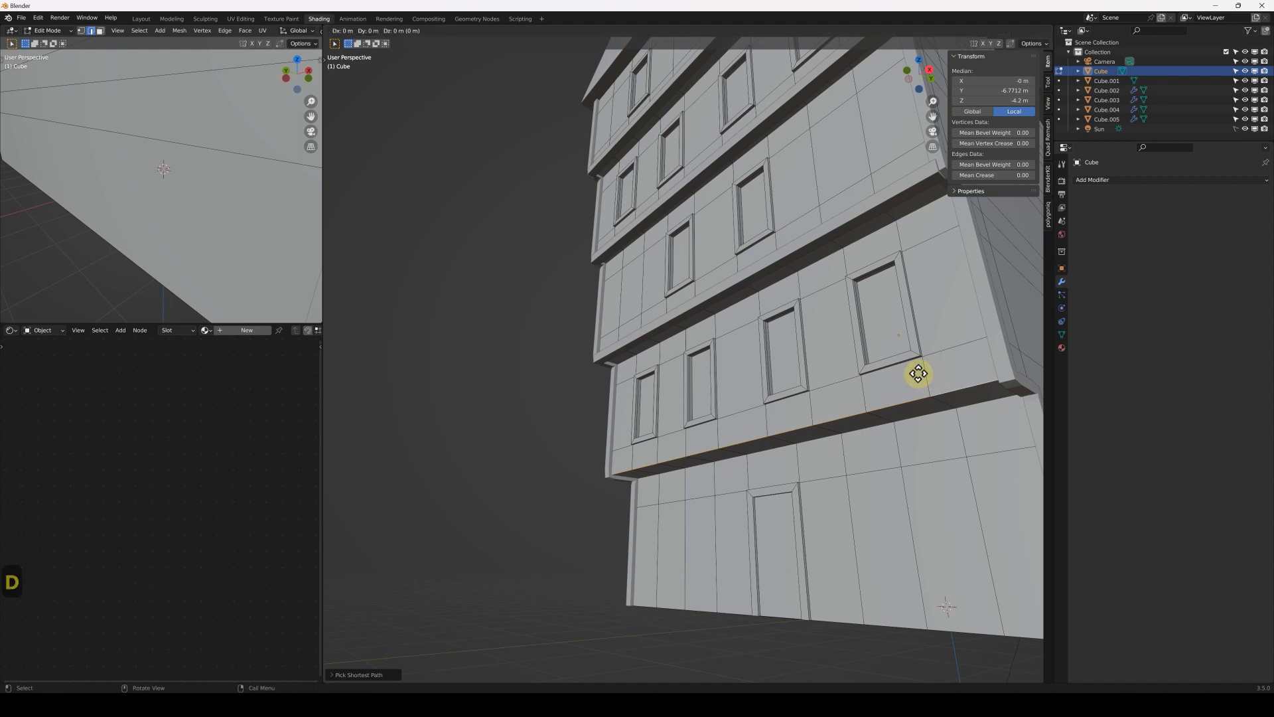
pyautogui.press('Return')
pyautogui.press('p')
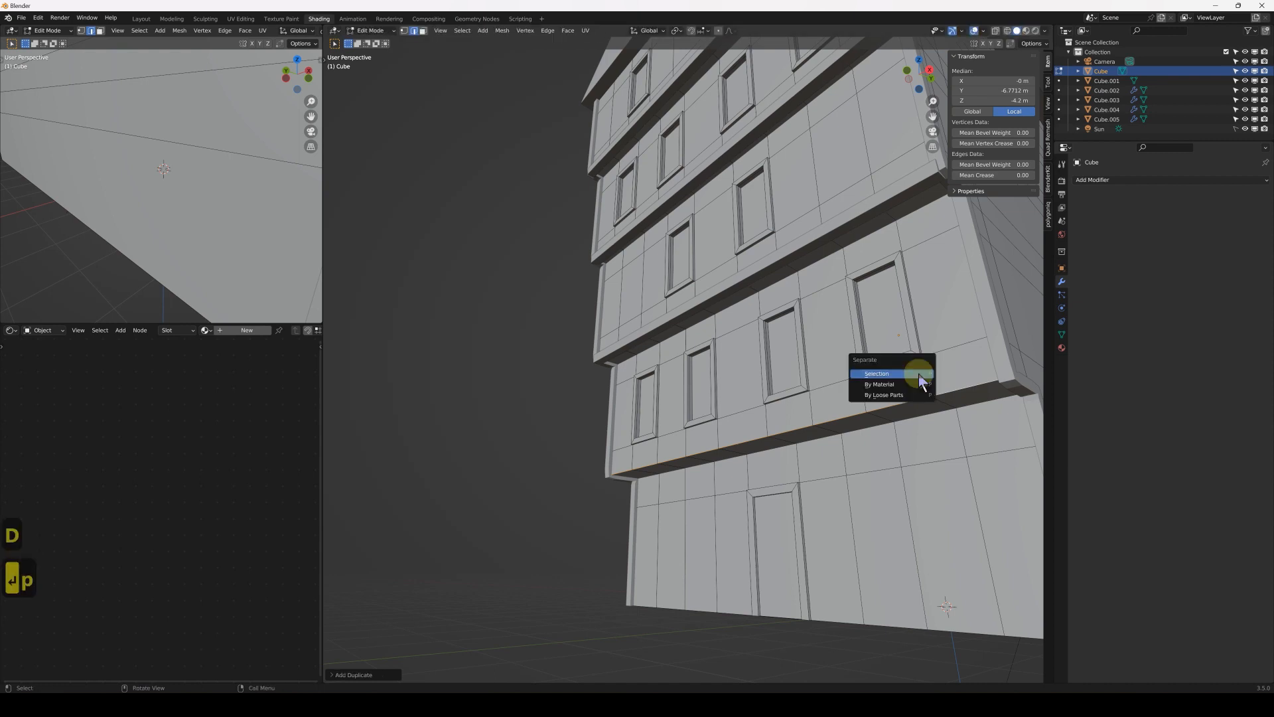
pyautogui.click(919, 374)
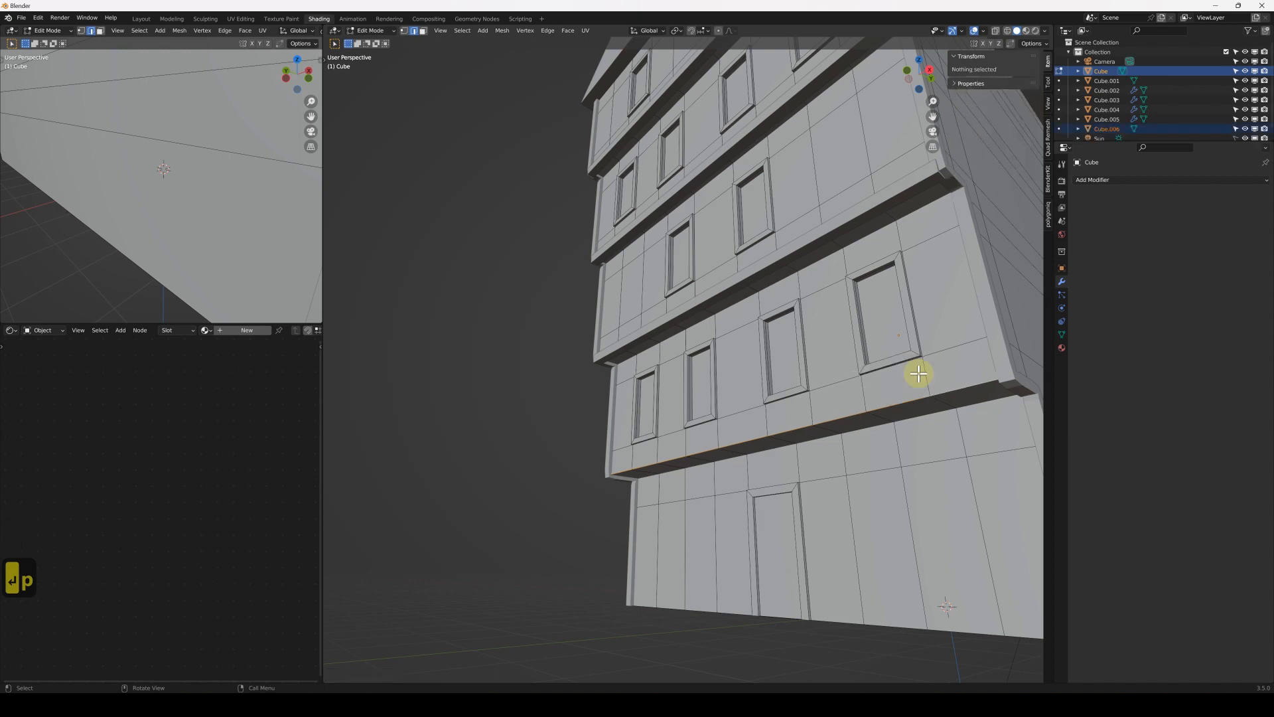
# - Select the strip separated from the lower four-window storey and add a Skin modifier to it
pyautogui.press('Tab')
pyautogui.click(907, 401)
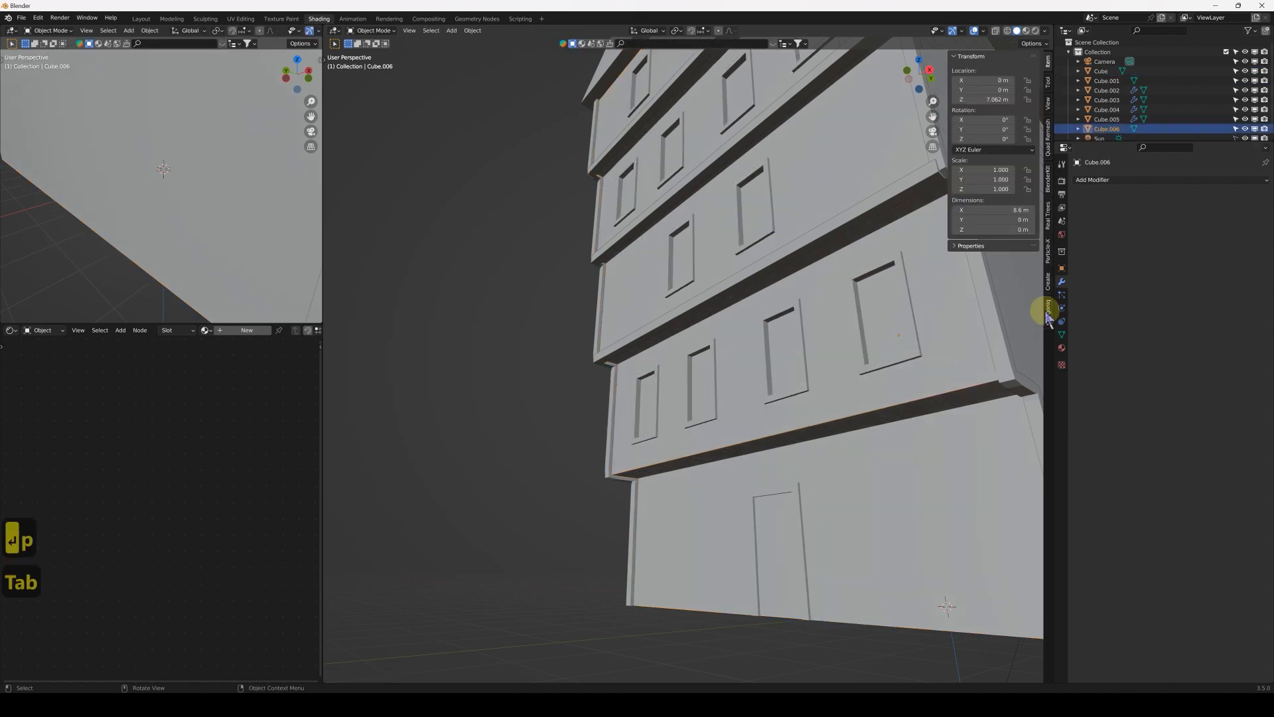
pyautogui.click(1126, 178)
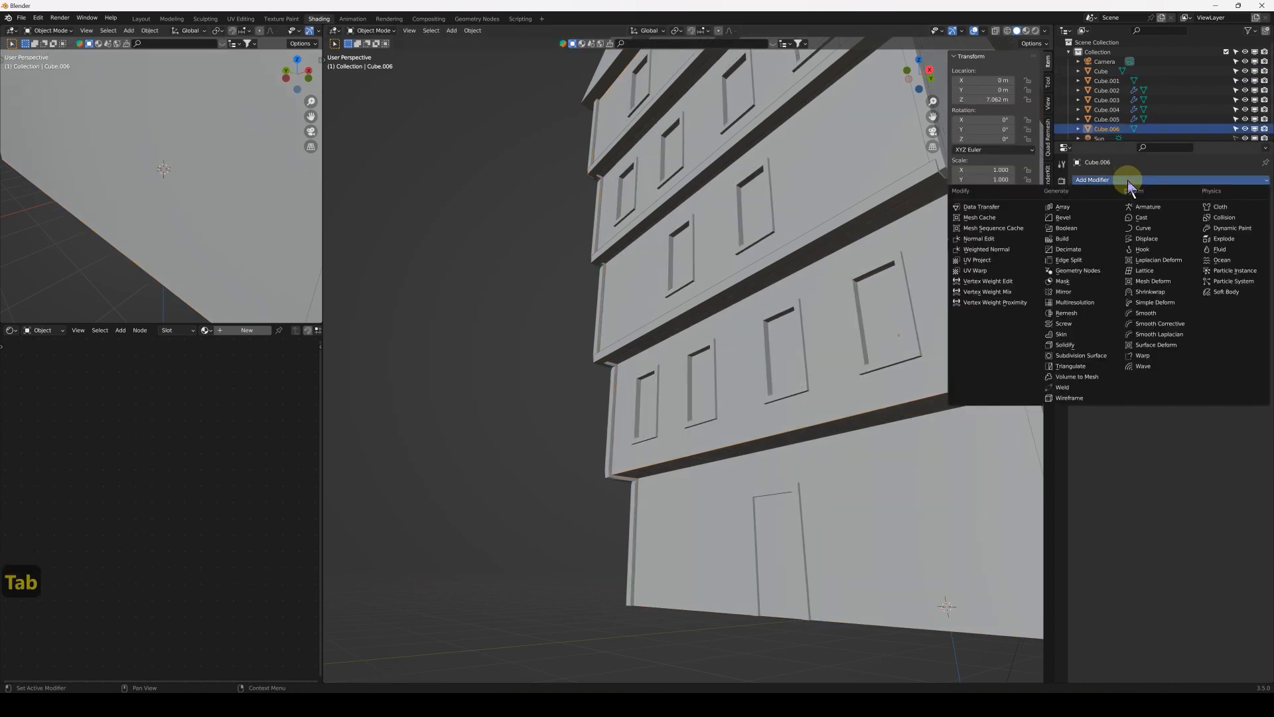
pyautogui.click(1077, 334)
# - Reduce the skin radius across the whole beam above the door storey to a thickness of about 0.21 m, then deselect it
pyautogui.press('Tab')
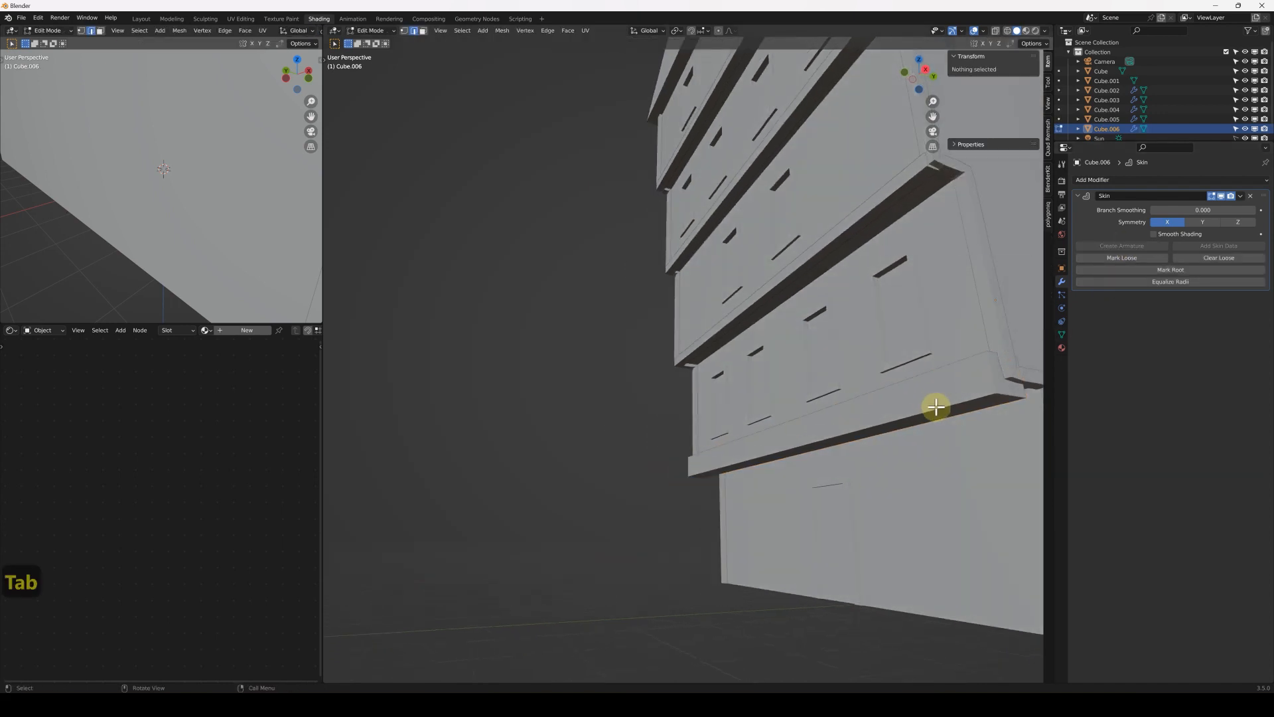
pyautogui.press('a')
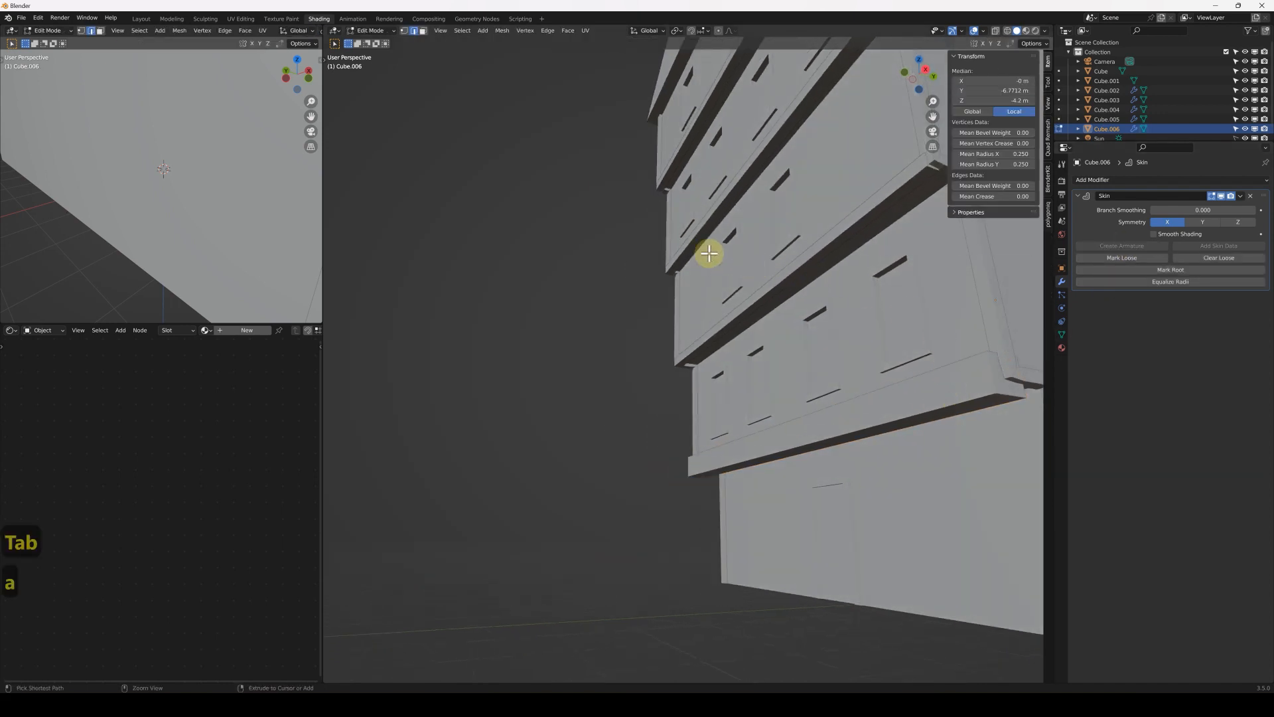
pyautogui.hotkey('ctrl', 'a')
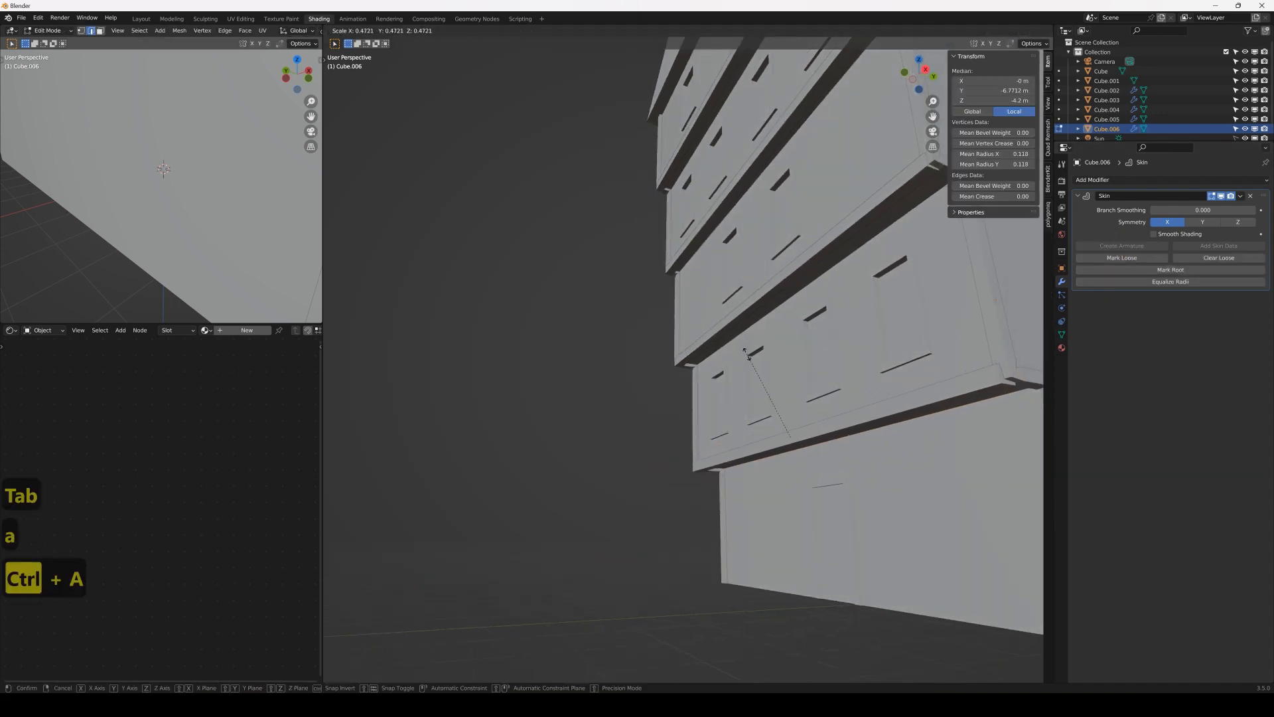
pyautogui.click(745, 356)
pyautogui.press('Tab')
pyautogui.moveTo(746, 363); pyautogui.dragTo(829, 362, button='middle')
pyautogui.scroll(-3, 819, 383)
pyautogui.click(910, 355)
pyautogui.moveTo(740, 373); pyautogui.dragTo(624, 375, button='middle')
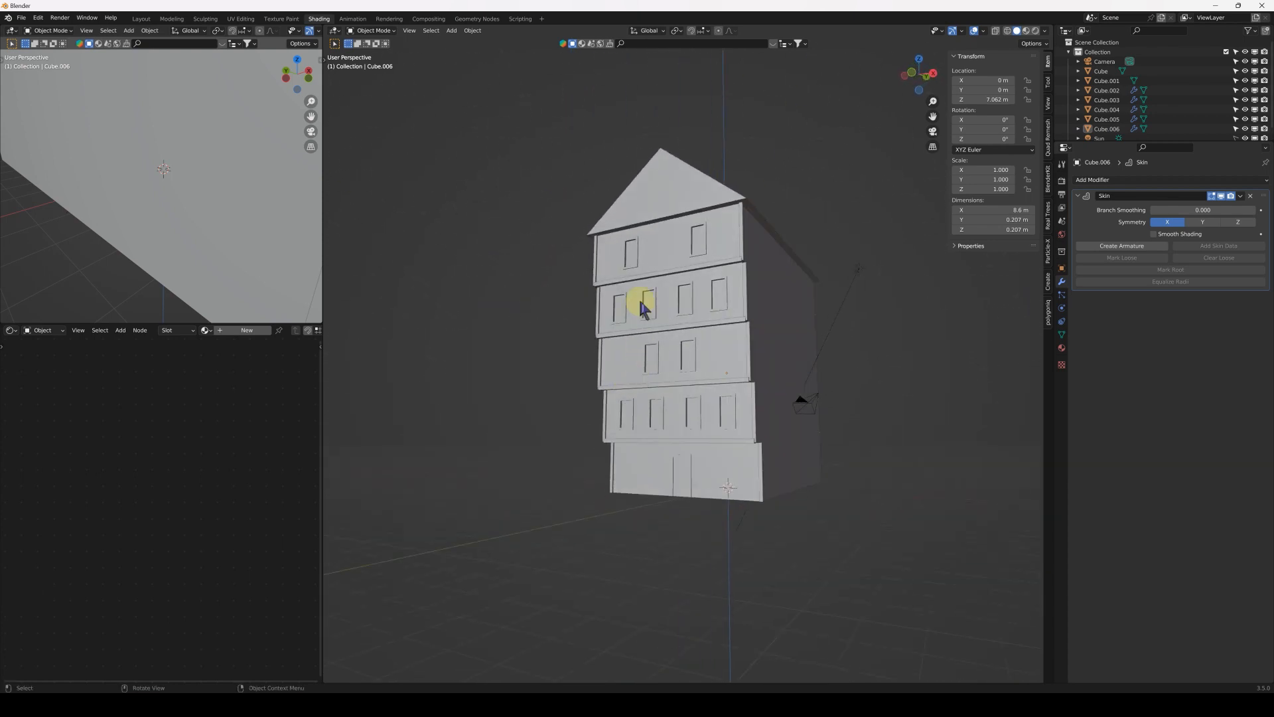
pyautogui.moveTo(697, 321); pyautogui.dragTo(763, 369, button='middle')
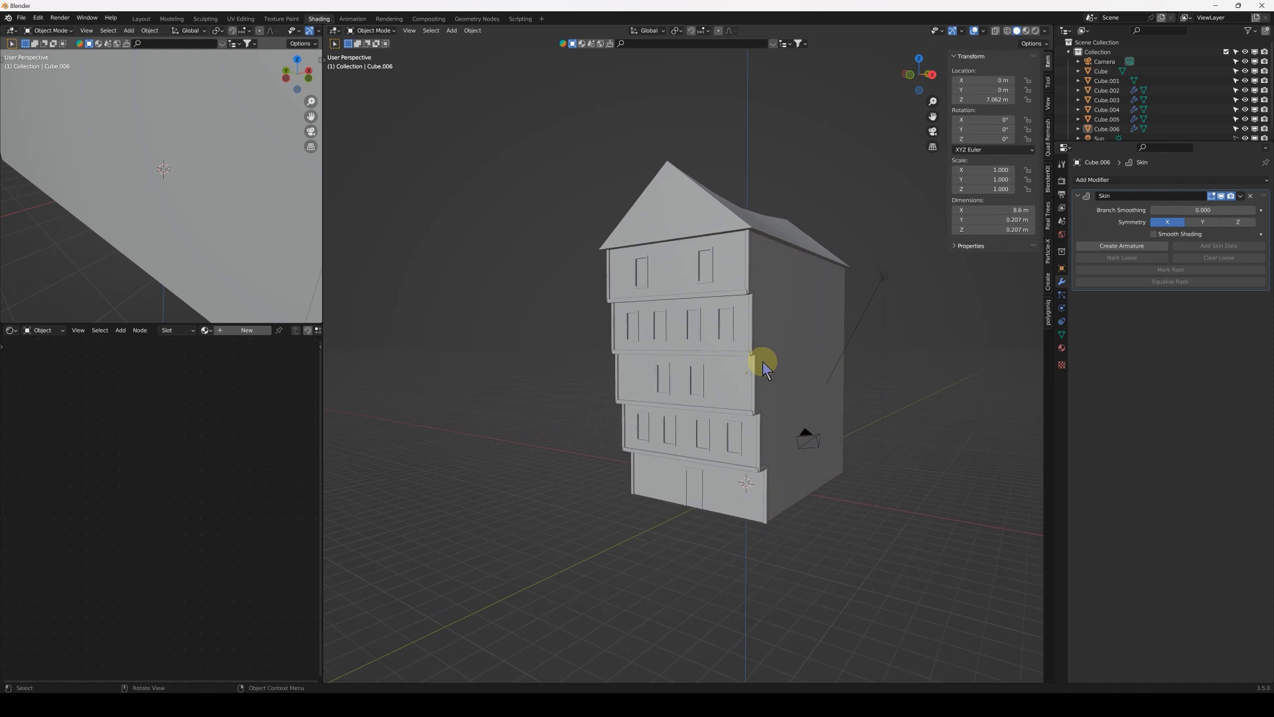